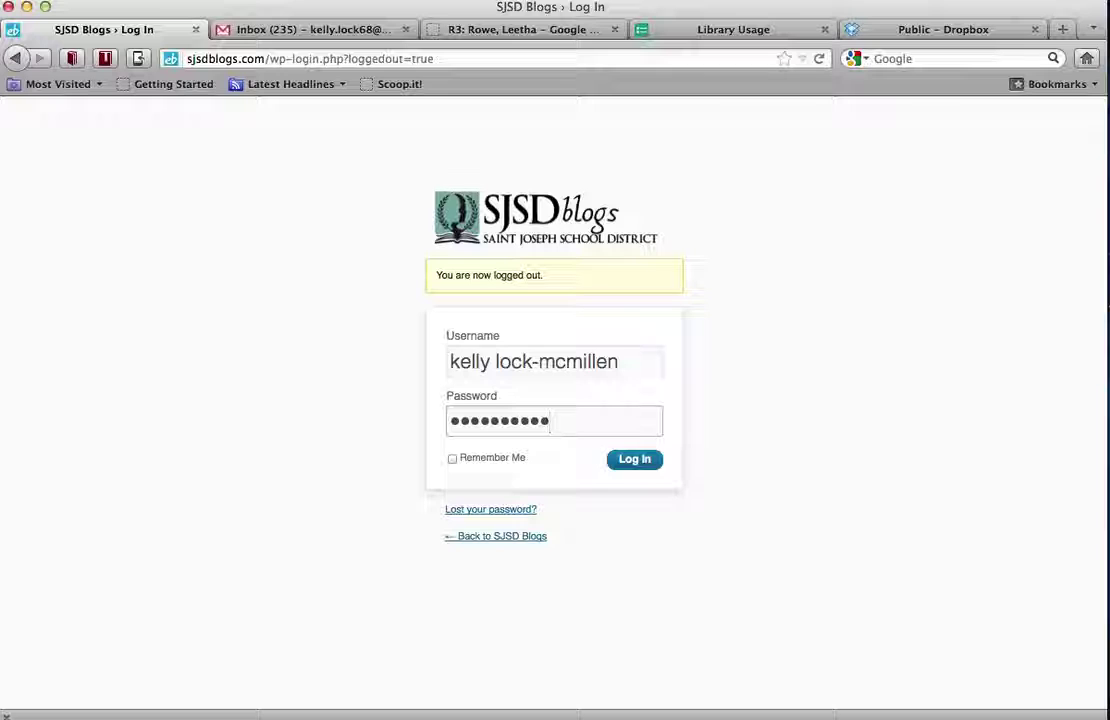
Tick Remember Me and log in to the SJSD Blogs account
click(452, 459)
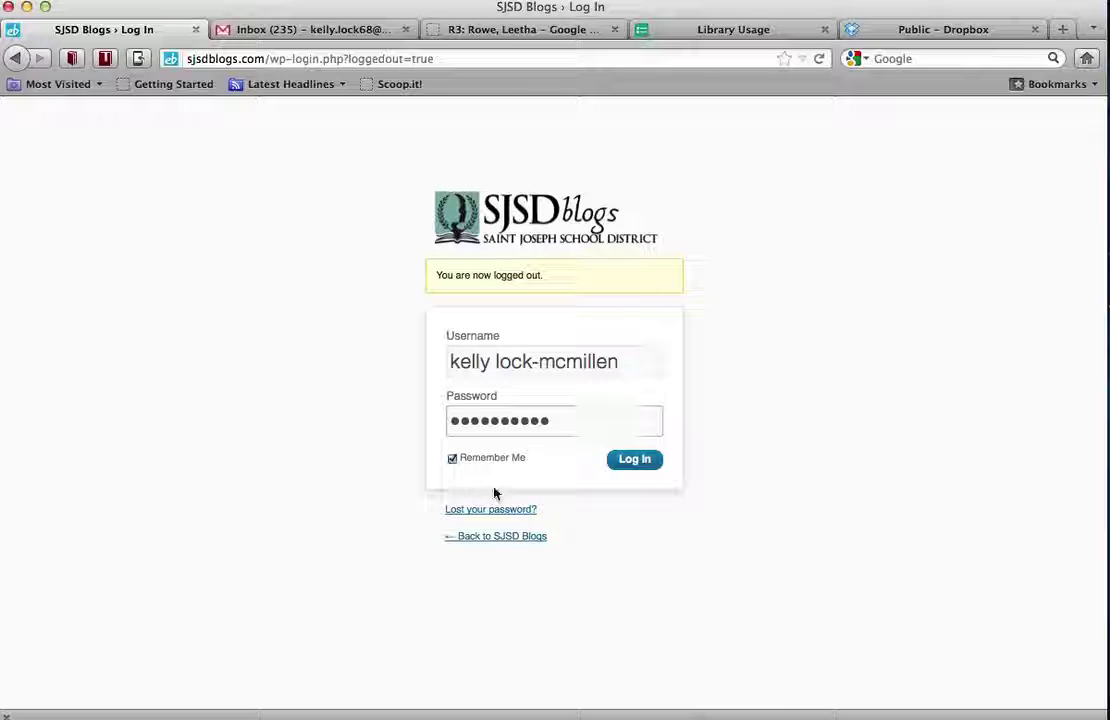
click(644, 465)
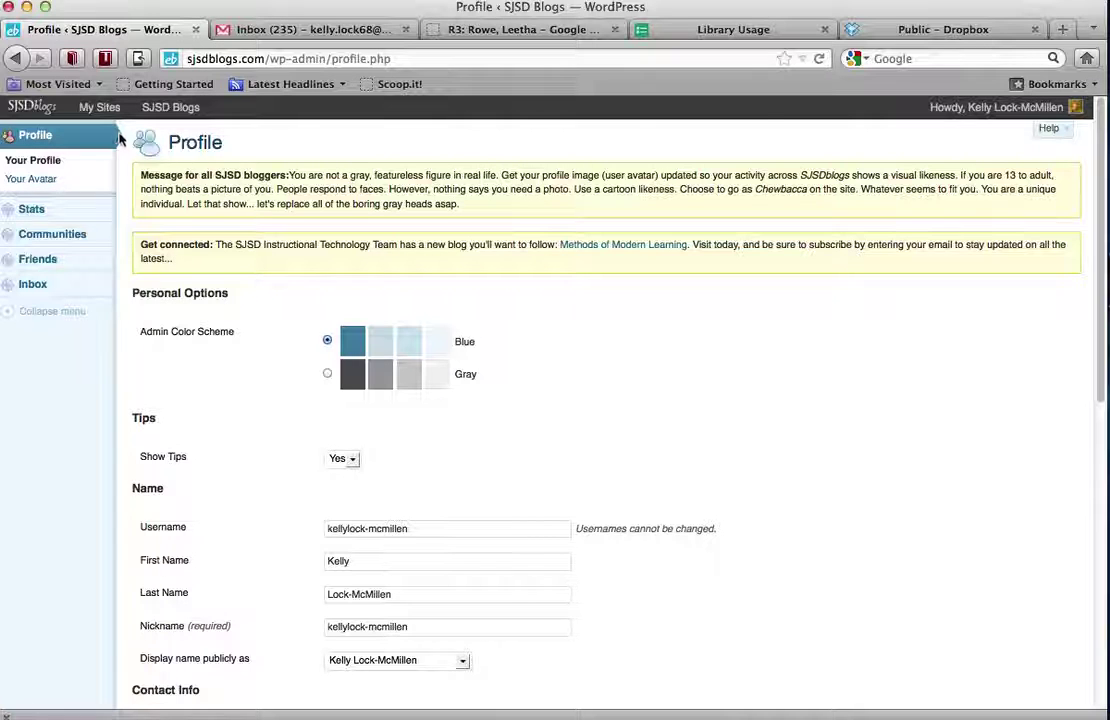
Go to the SJSD Blogs site Dashboard through the My Sites admin-bar menu
mouse_move(106, 118)
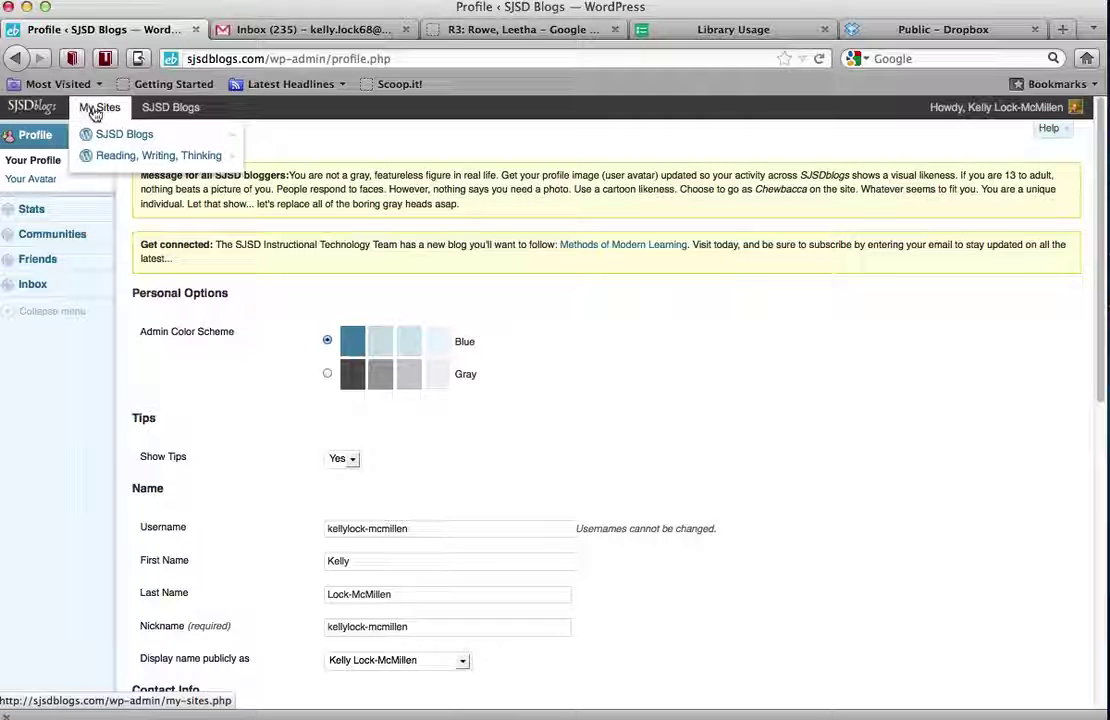
mouse_move(100, 157)
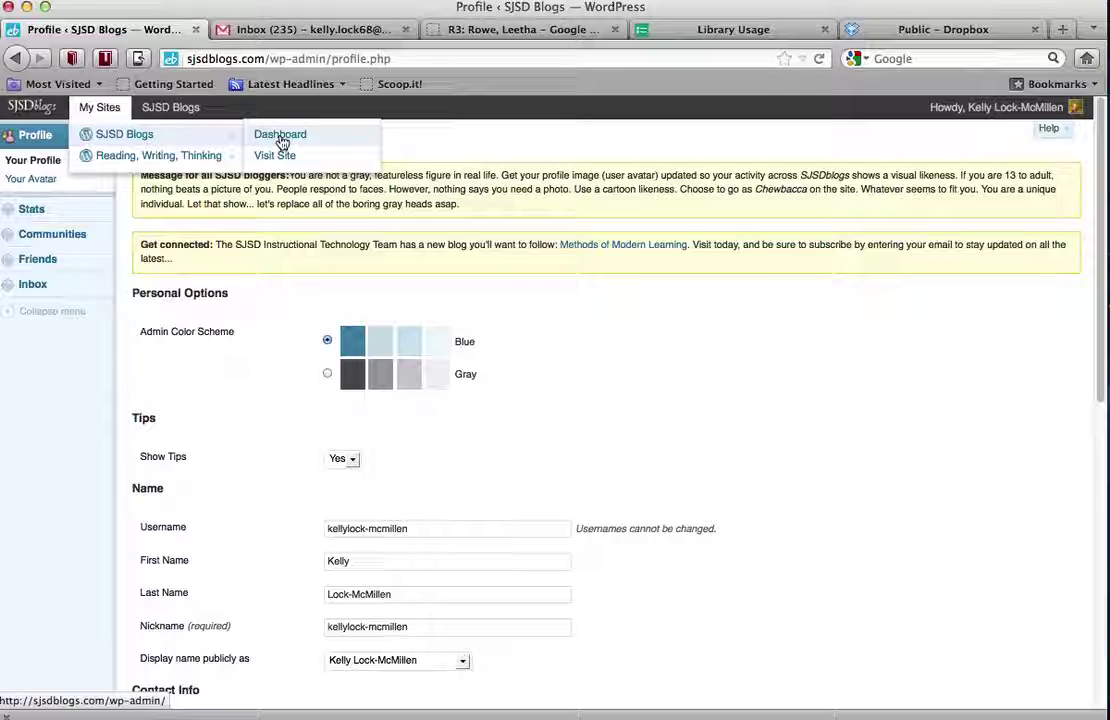
click(281, 141)
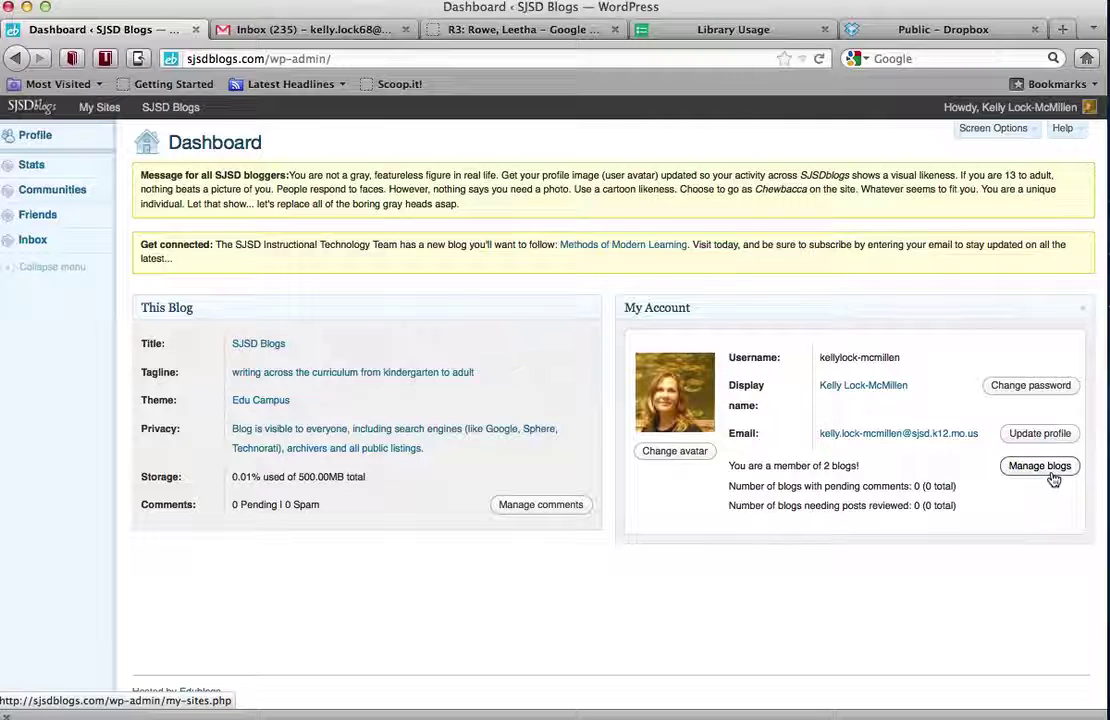
From Manage blogs, start a new site and select the empty Site Name field
click(1051, 480)
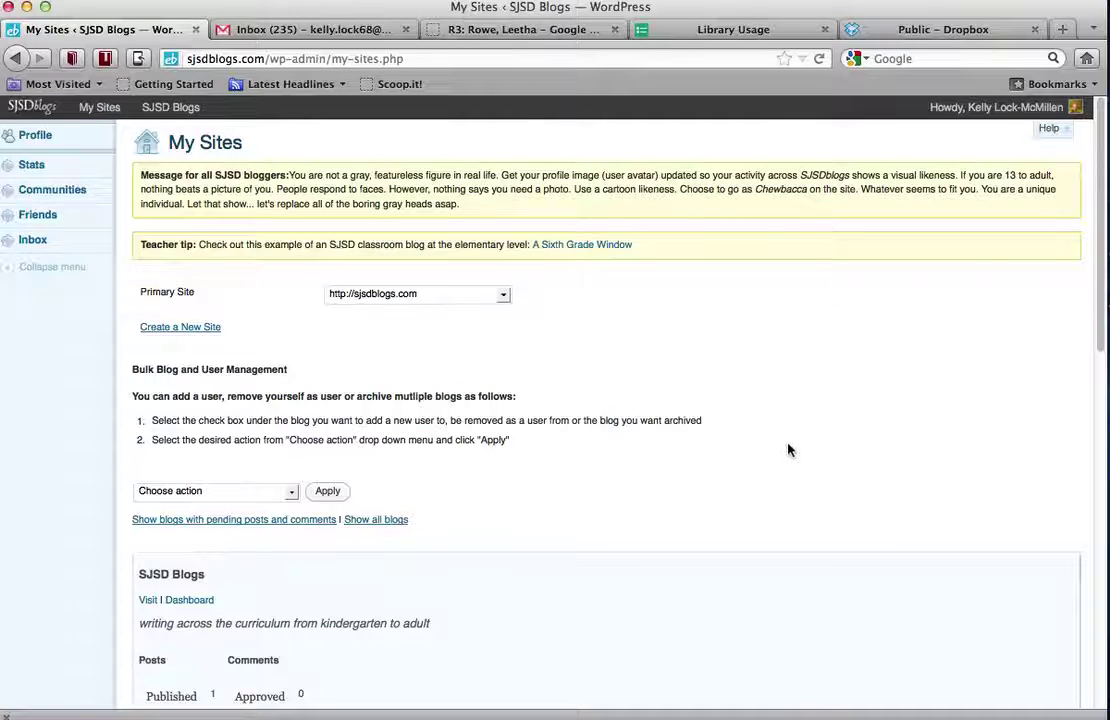
scroll(788, 450, down, 3)
scroll(788, 450, up, 3)
click(159, 331)
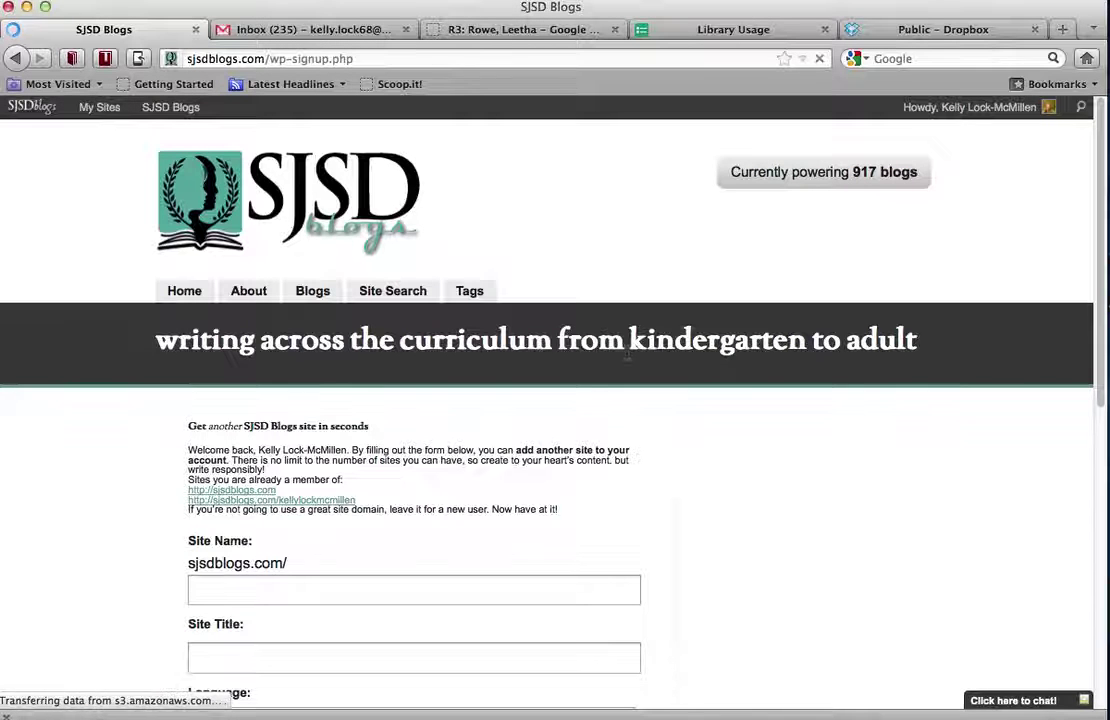
scroll(625, 414, down, 3)
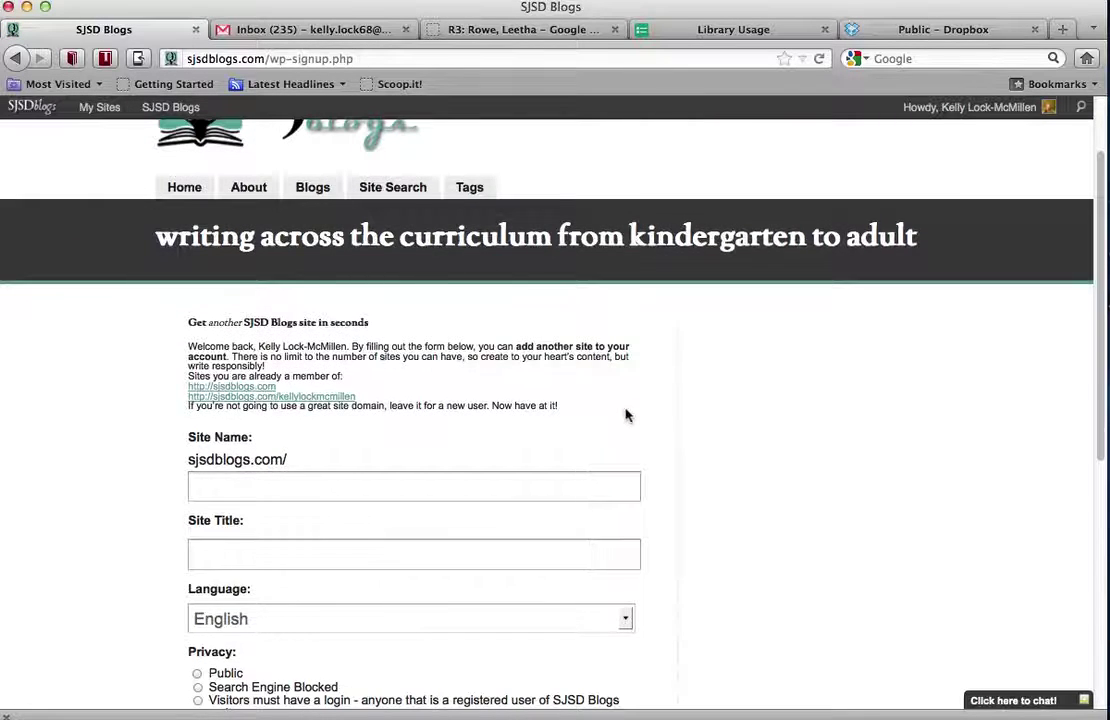
scroll(625, 414, up, 3)
scroll(627, 414, down, 5)
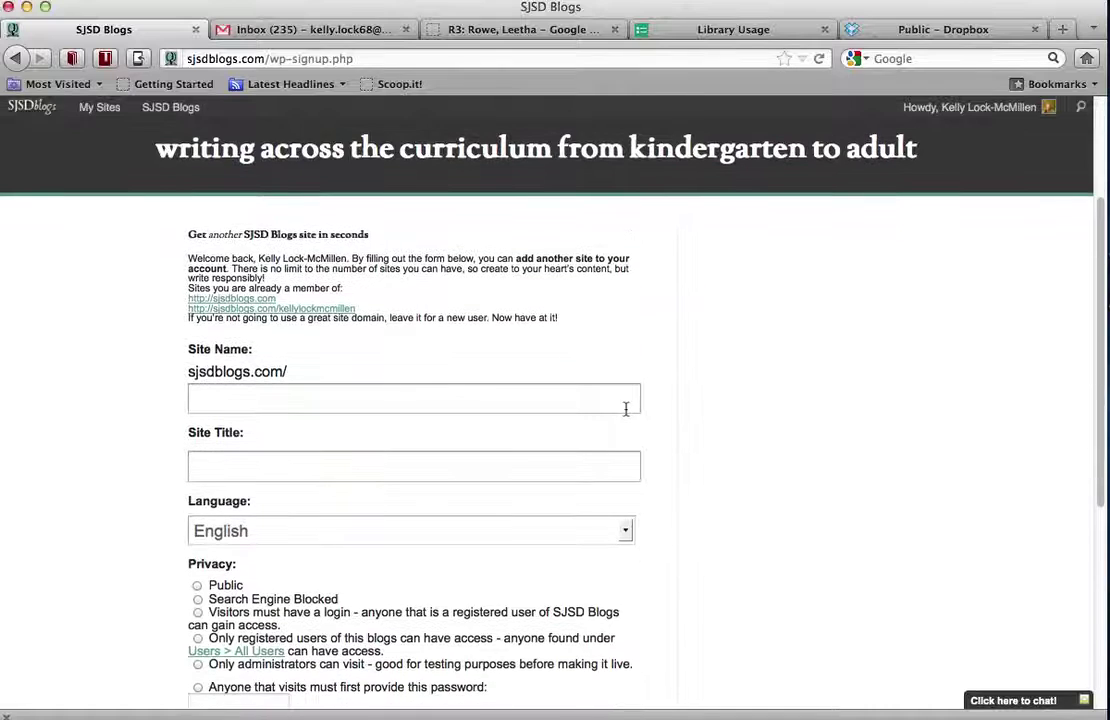
scroll(625, 408, down, 1)
click(347, 369)
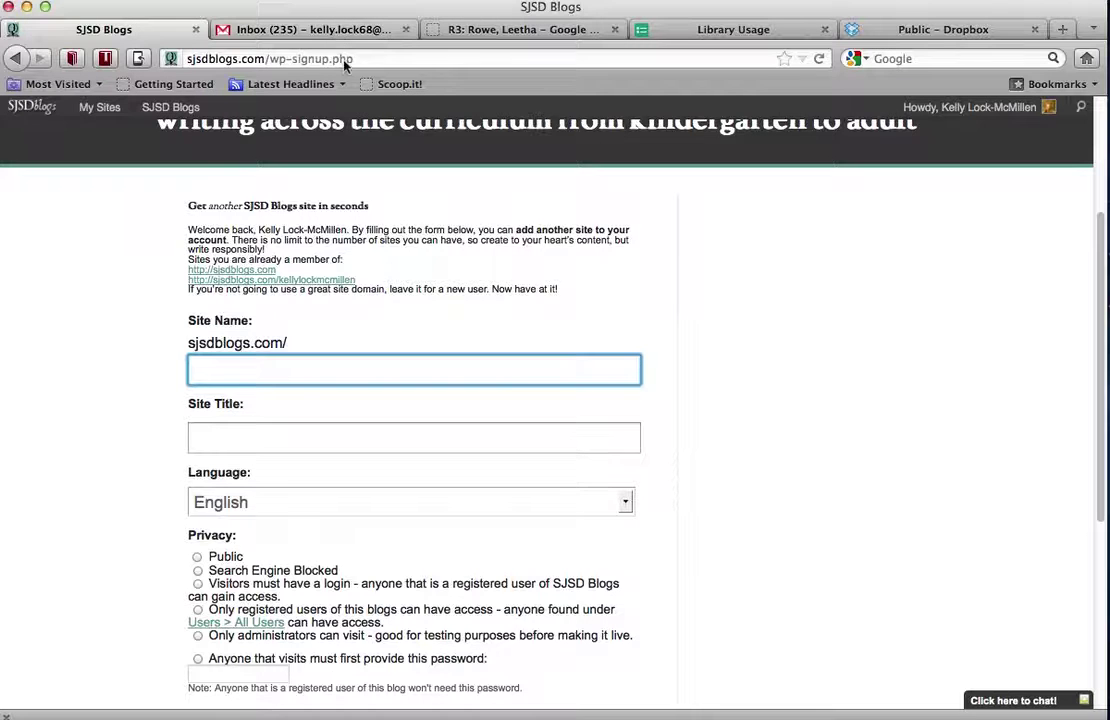
click(306, 29)
Load the Reading, Writing, Thinking blog from 'sjsd' in the Gmail tab, then return to the signup form
click(366, 59)
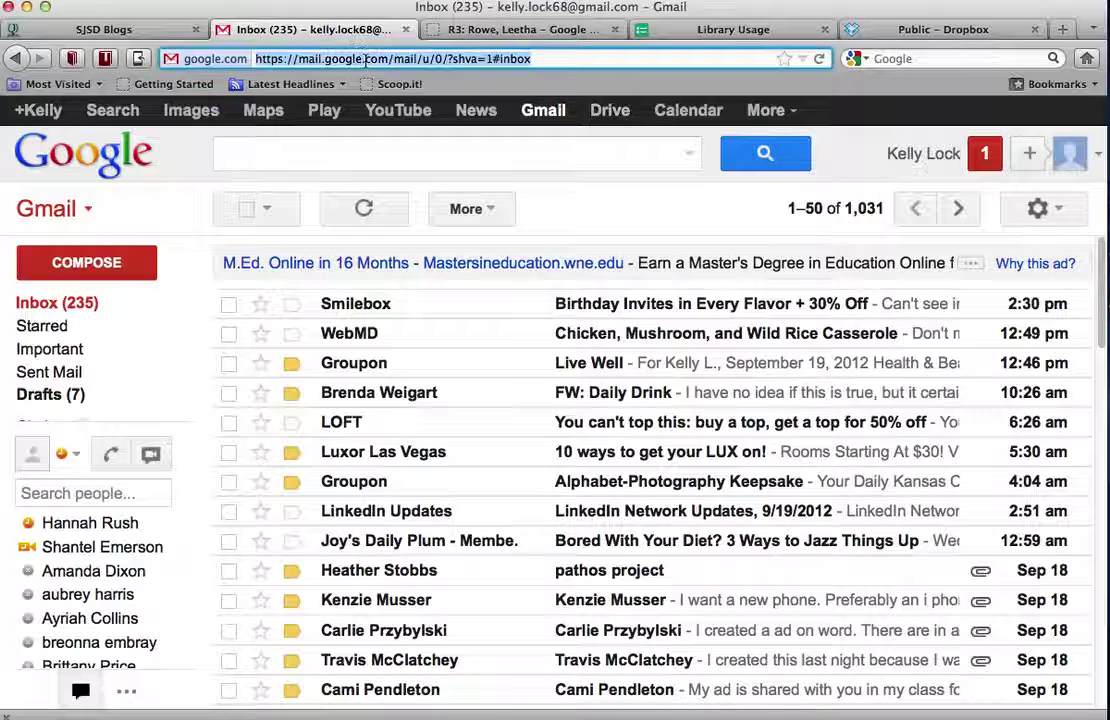
text(stj)
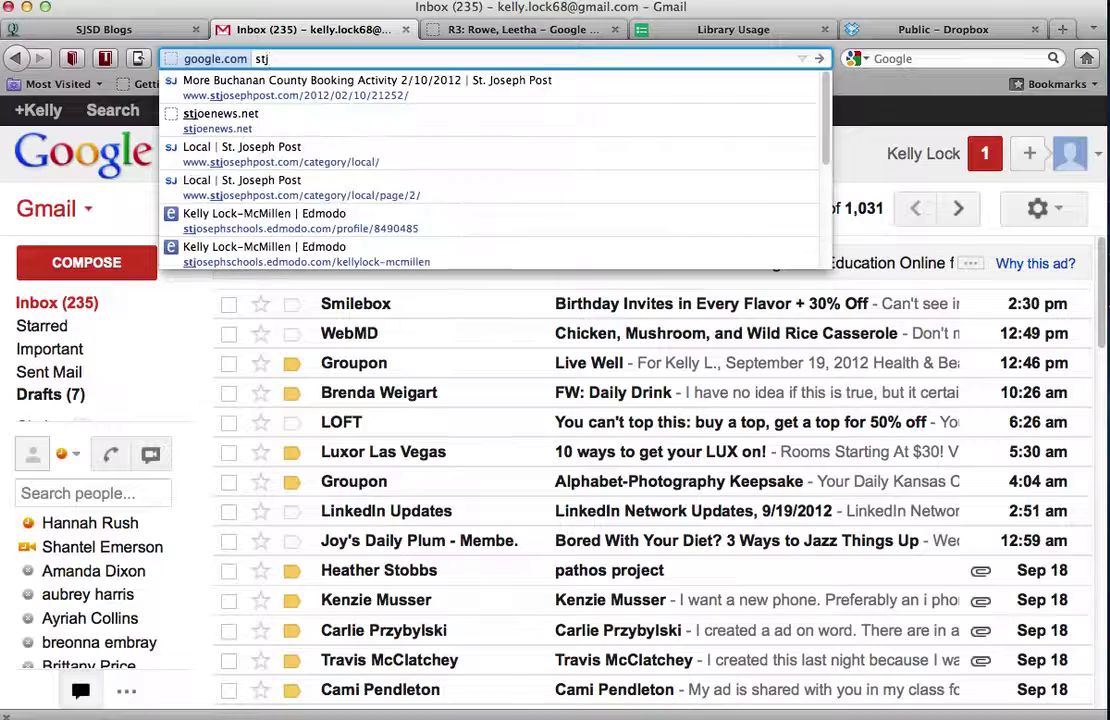
key(BackSpace)
key(BackSpace)
text(jsd)
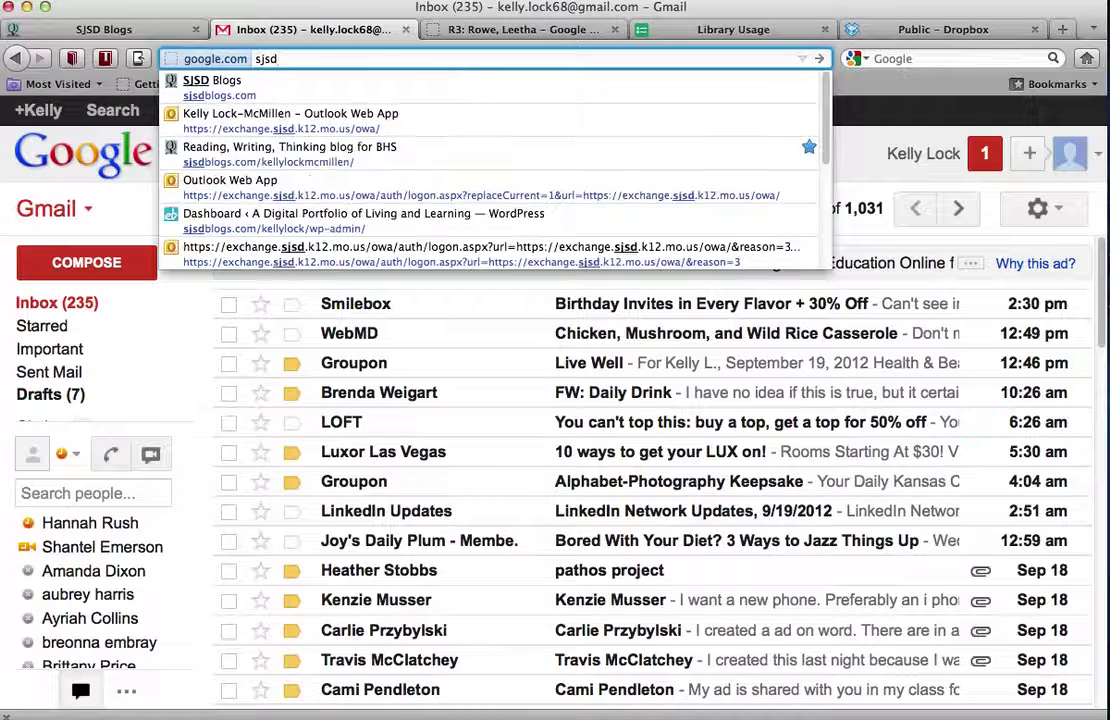
click(310, 148)
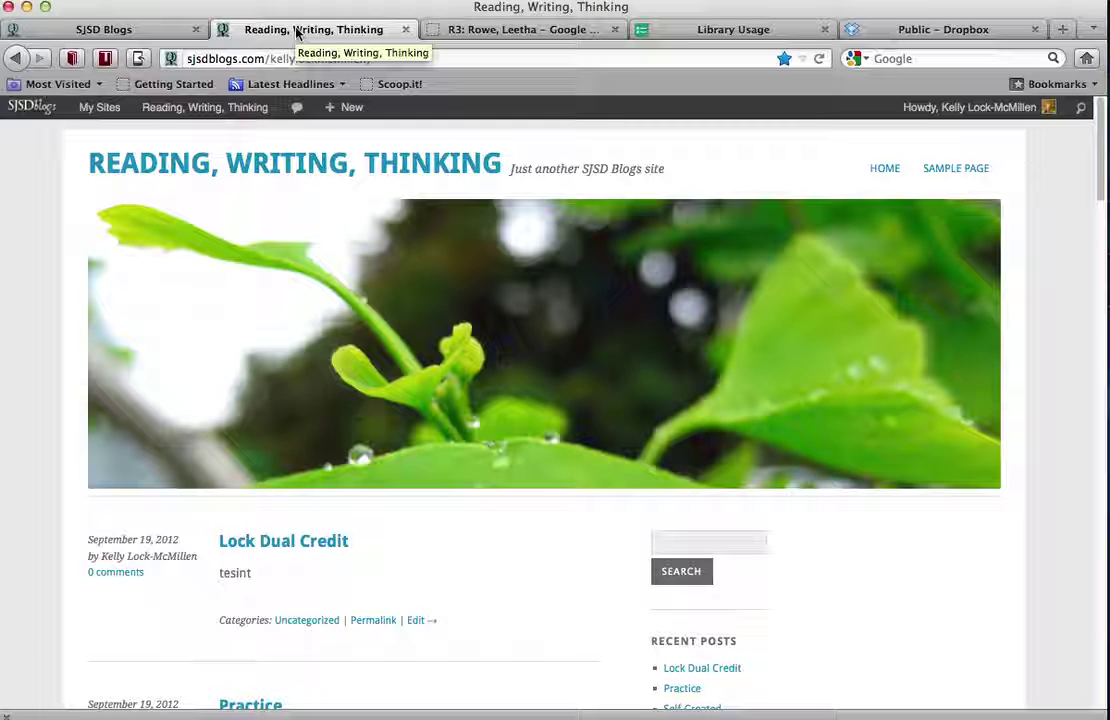
click(115, 30)
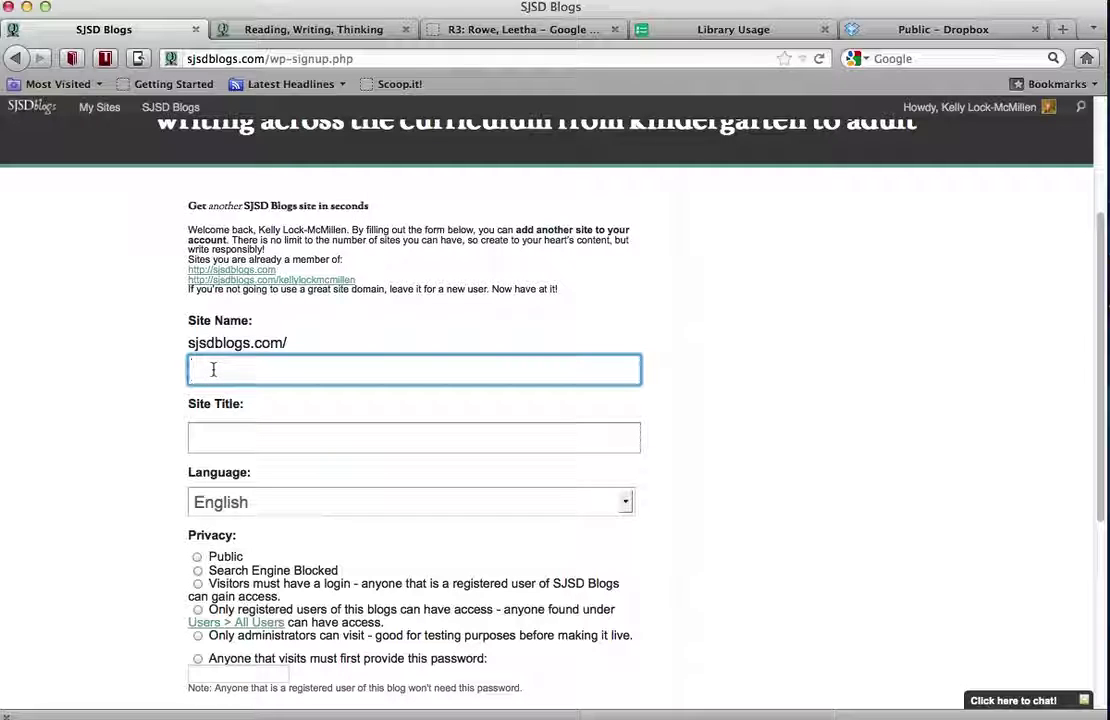
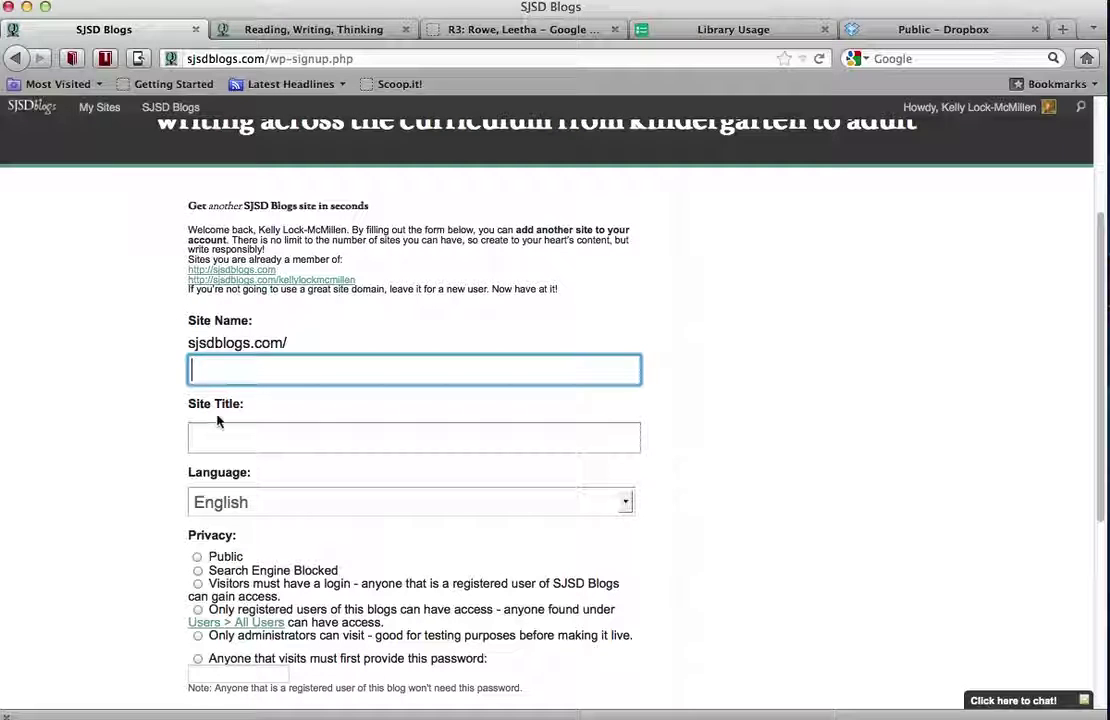
Type a site name, erase it, and switch to the Reading, Writing, Thinking tab
click(263, 28)
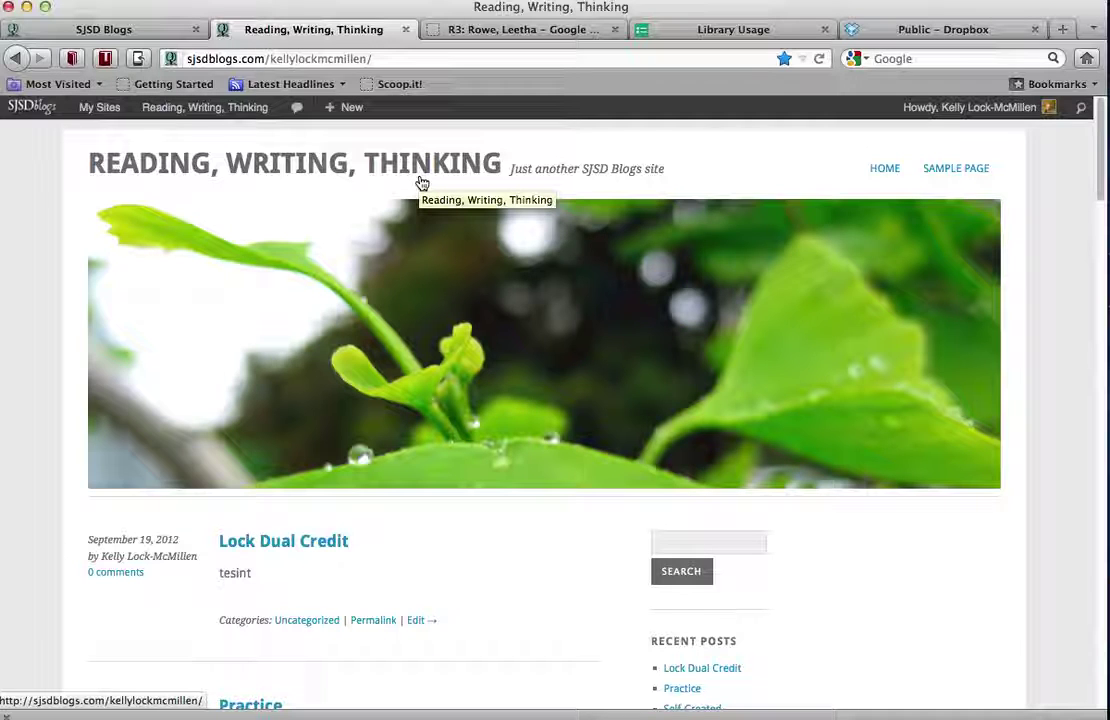
Open the Cardinal One blog in the Drive tab via 'cardinalo', then return to the signup form
click(470, 30)
click(389, 58)
text(card)
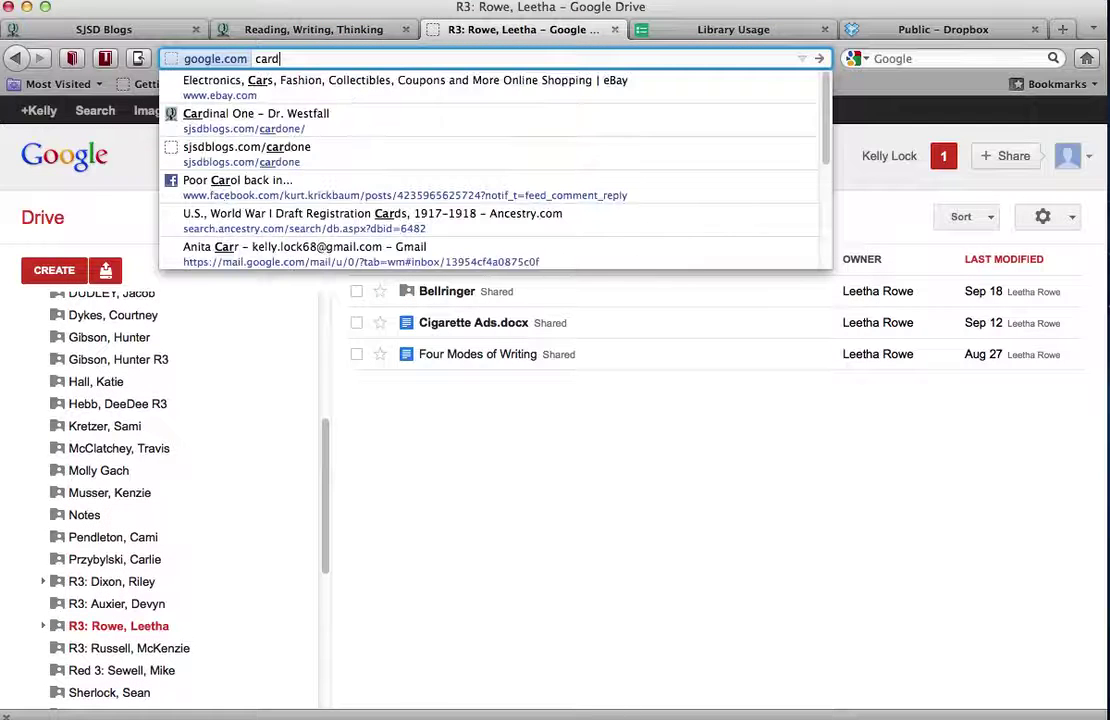
text(inalone.)
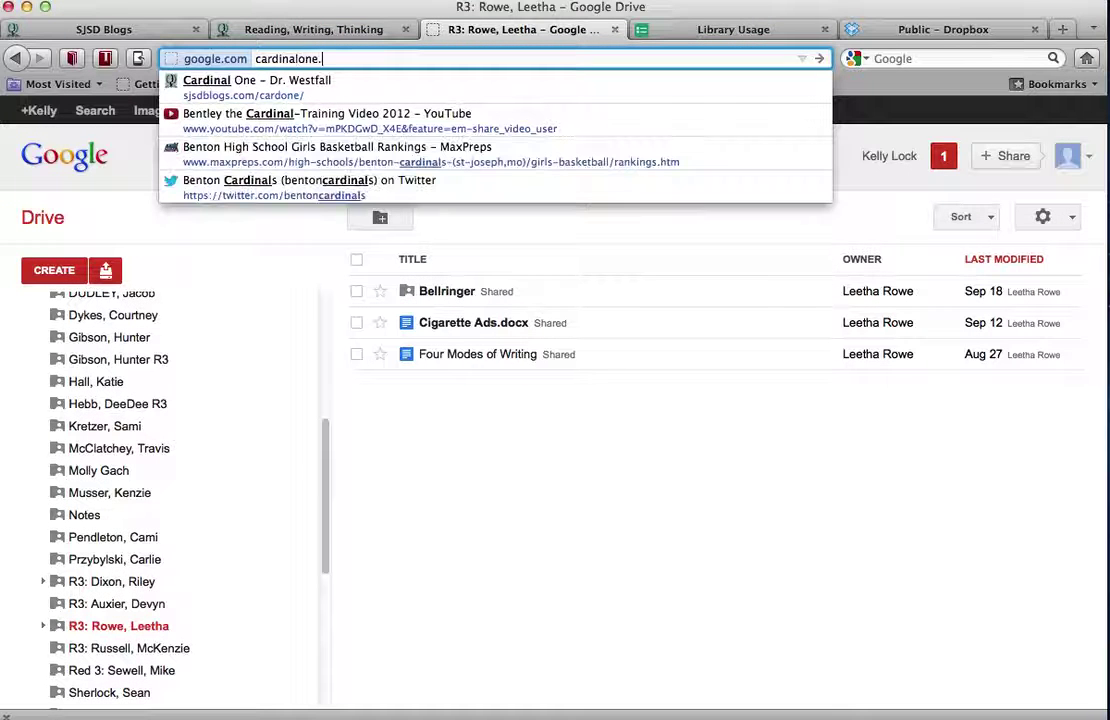
click(416, 87)
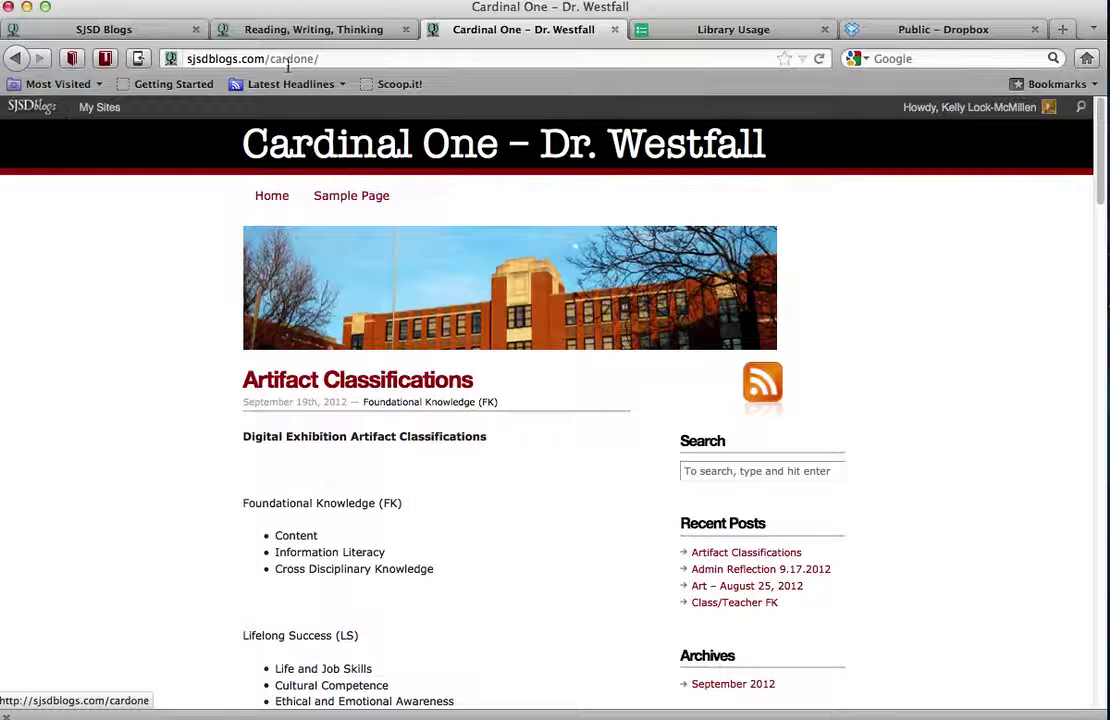
click(329, 58)
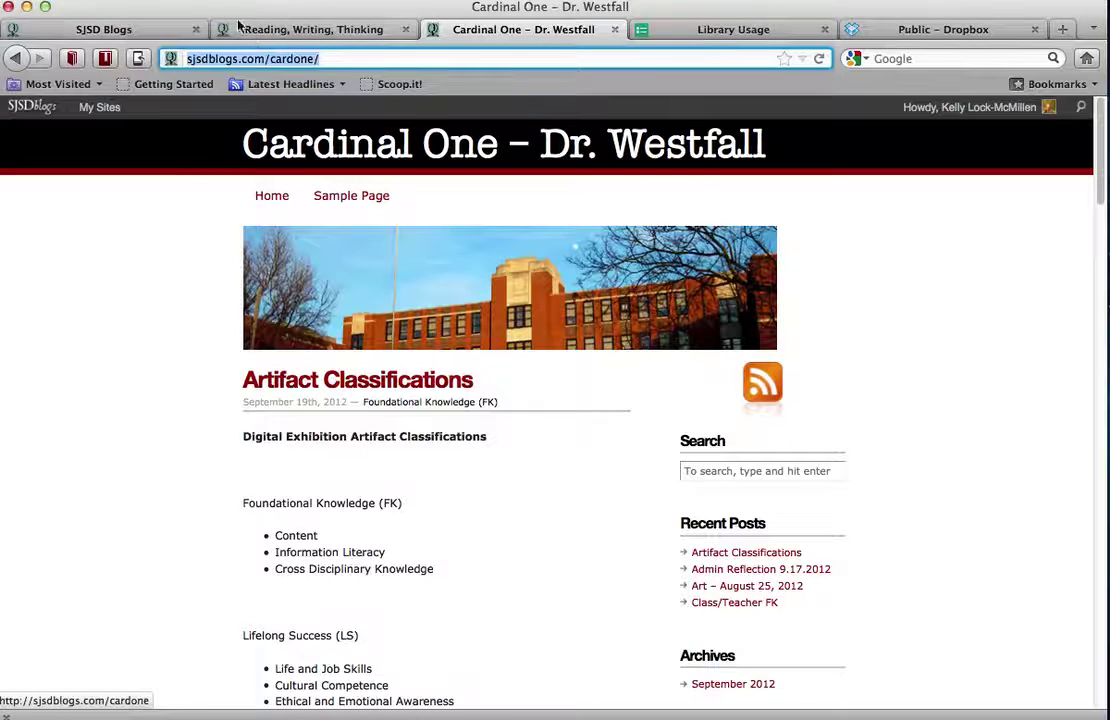
click(128, 30)
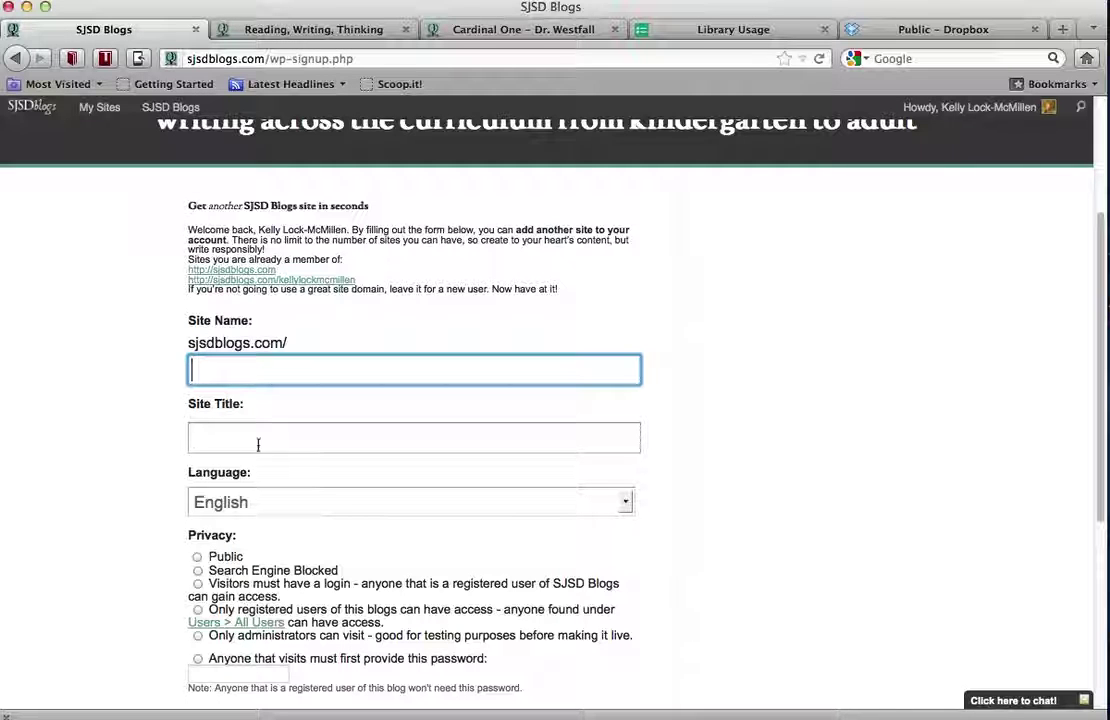
Submit the new-site form with Create Site, which fails the cat-photo verification
scroll(252, 495, down, 3)
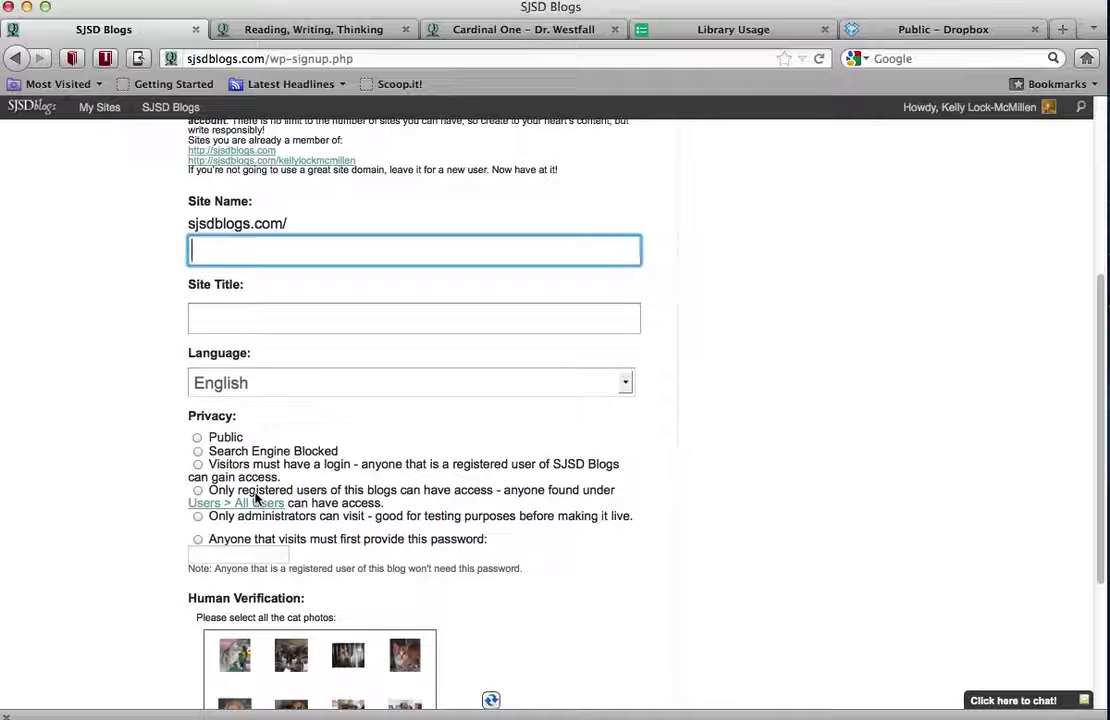
scroll(270, 447, down, 2)
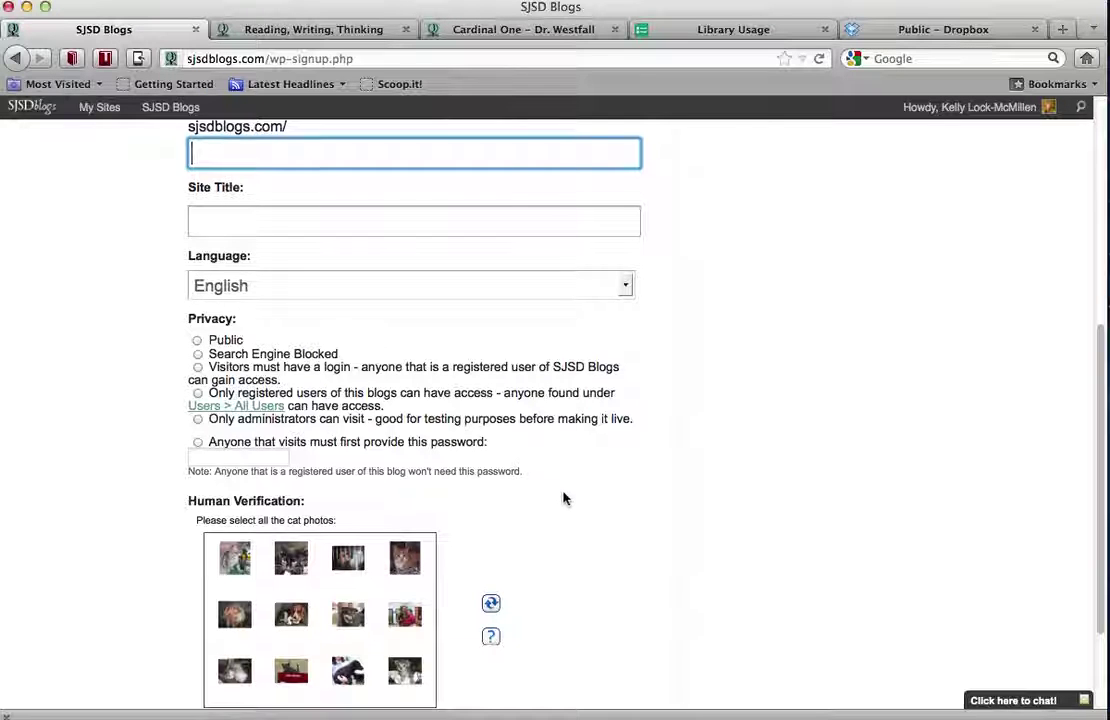
scroll(563, 498, down, 1)
scroll(563, 498, down, 5)
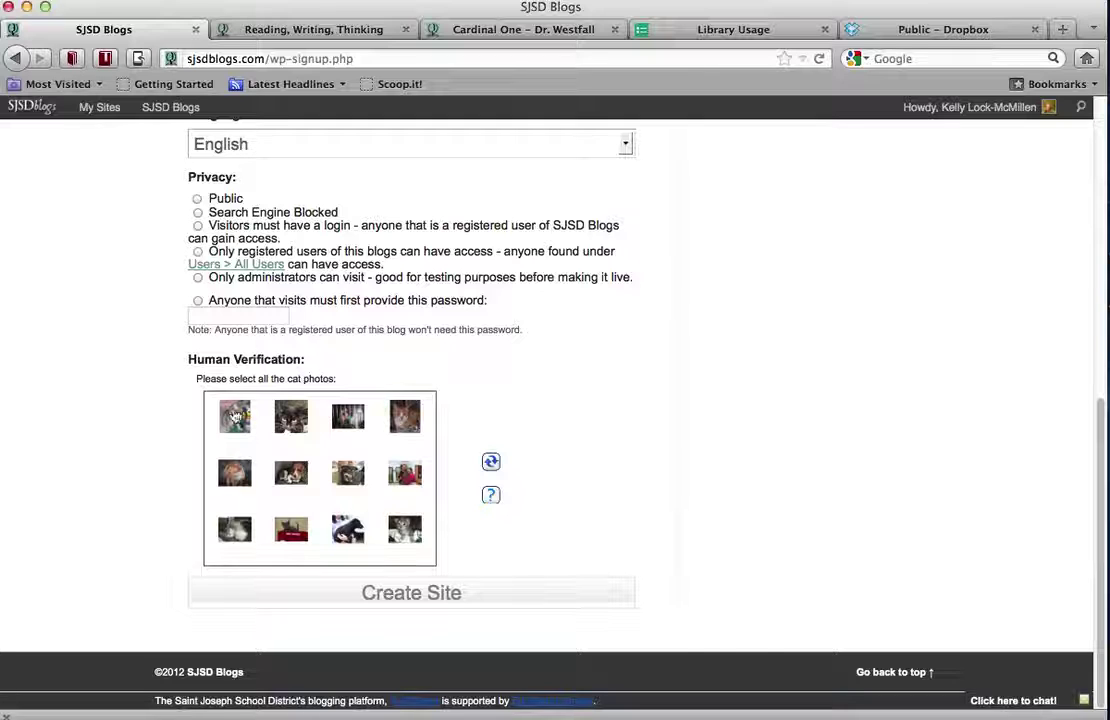
mouse_move(235, 418)
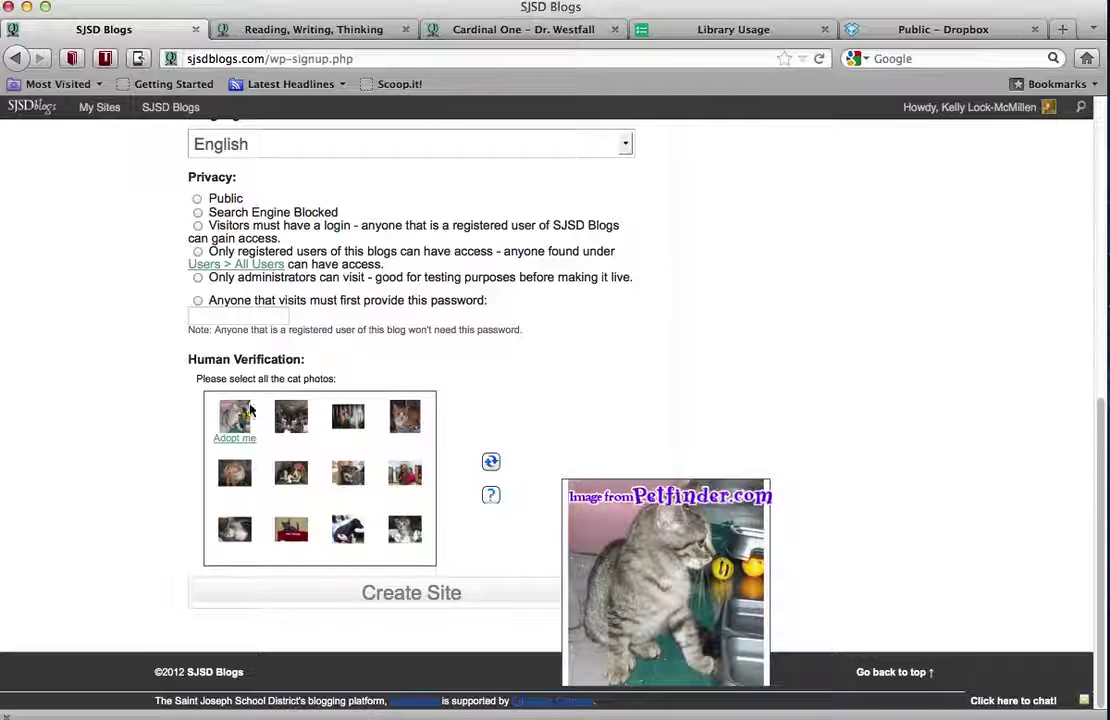
mouse_move(405, 418)
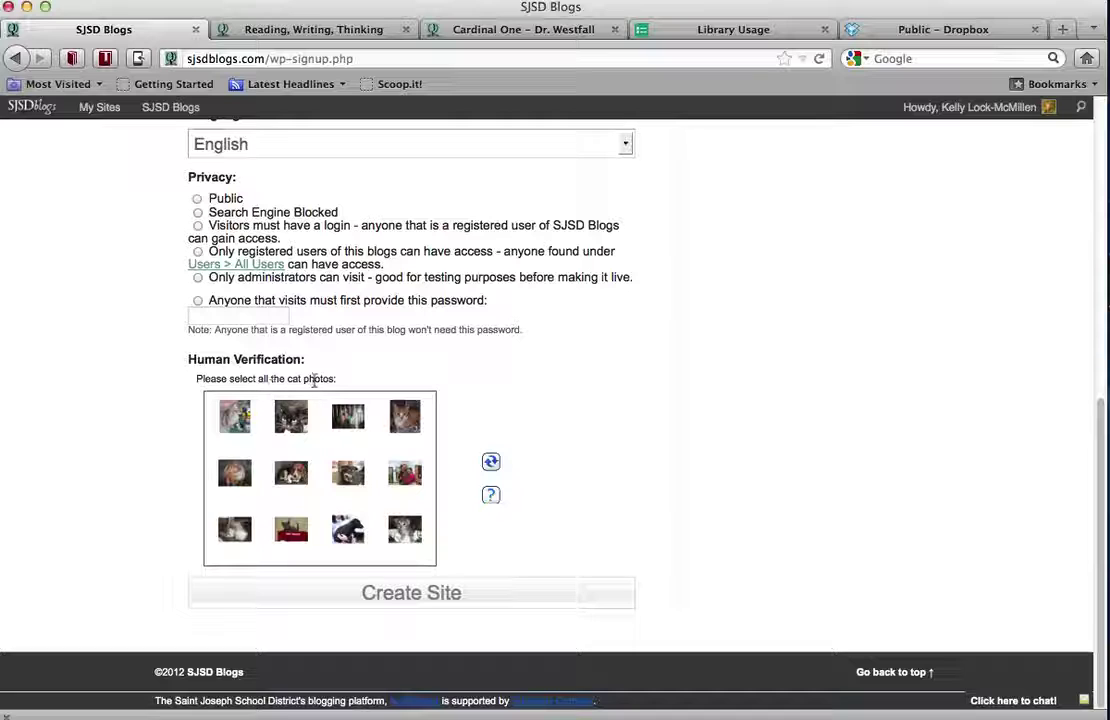
mouse_move(289, 425)
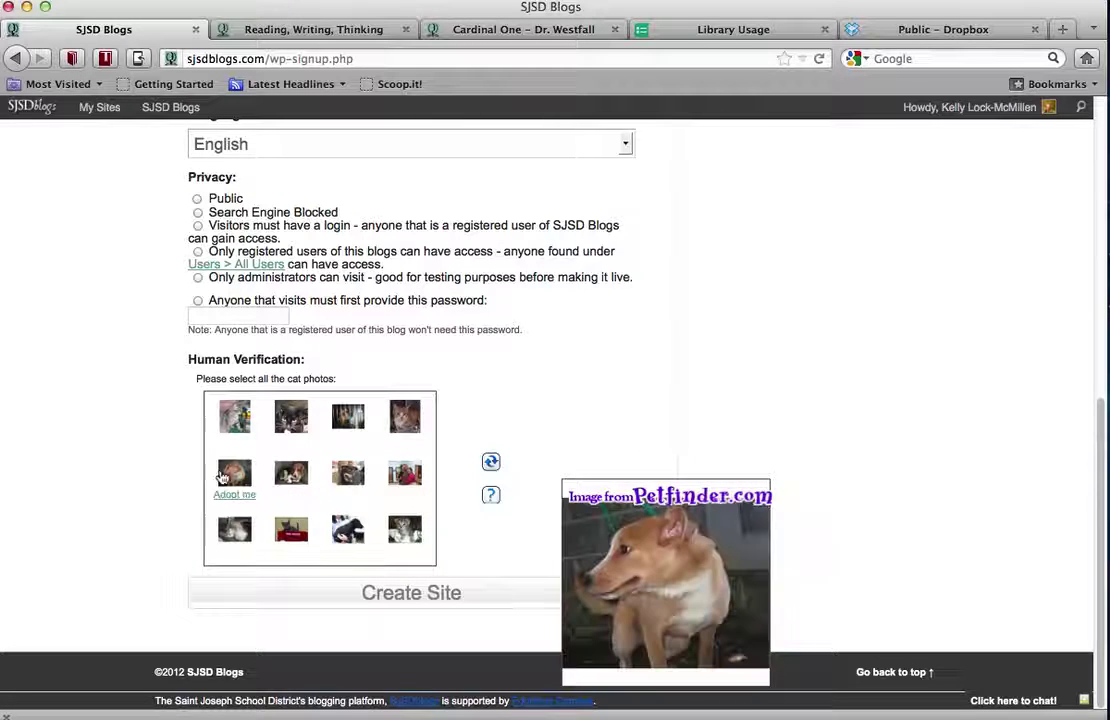
click(425, 593)
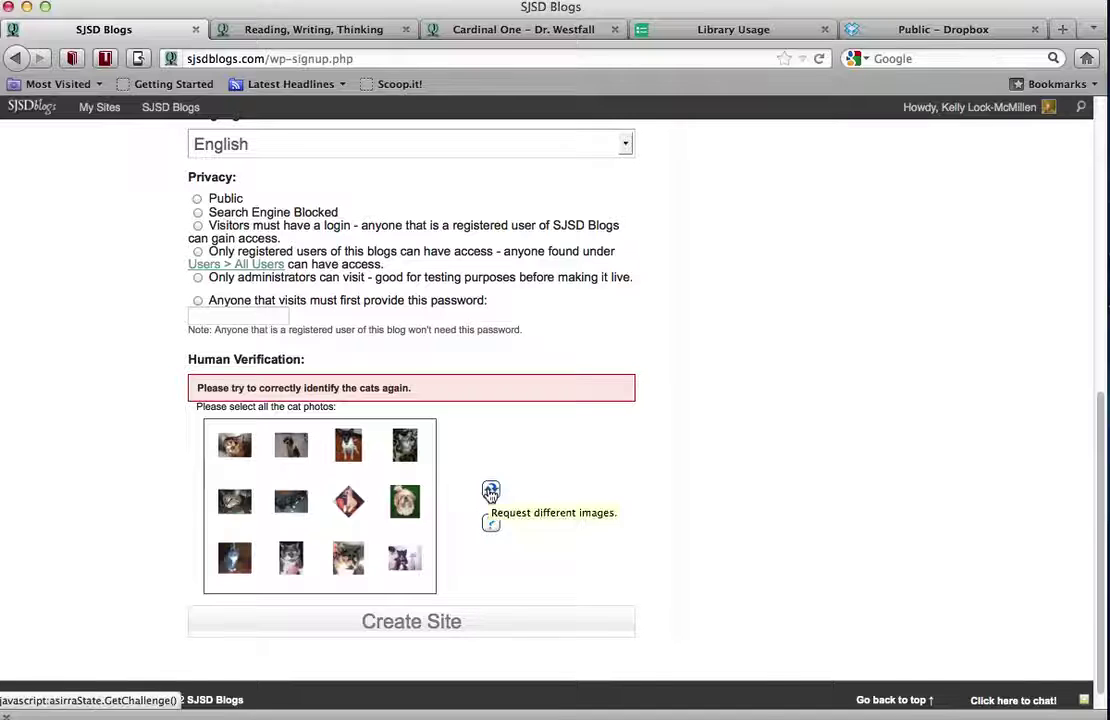
Press Create Site again, then switch to the Reading, Writing, Thinking tab
scroll(510, 392, up, 5)
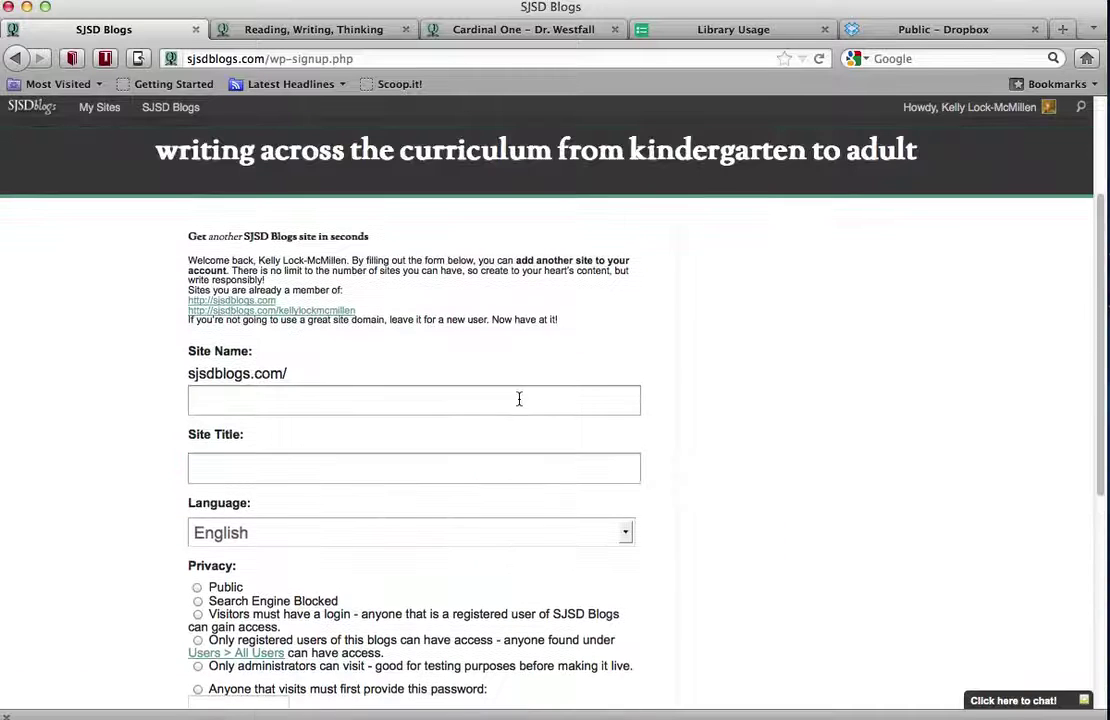
scroll(391, 452, down, 4)
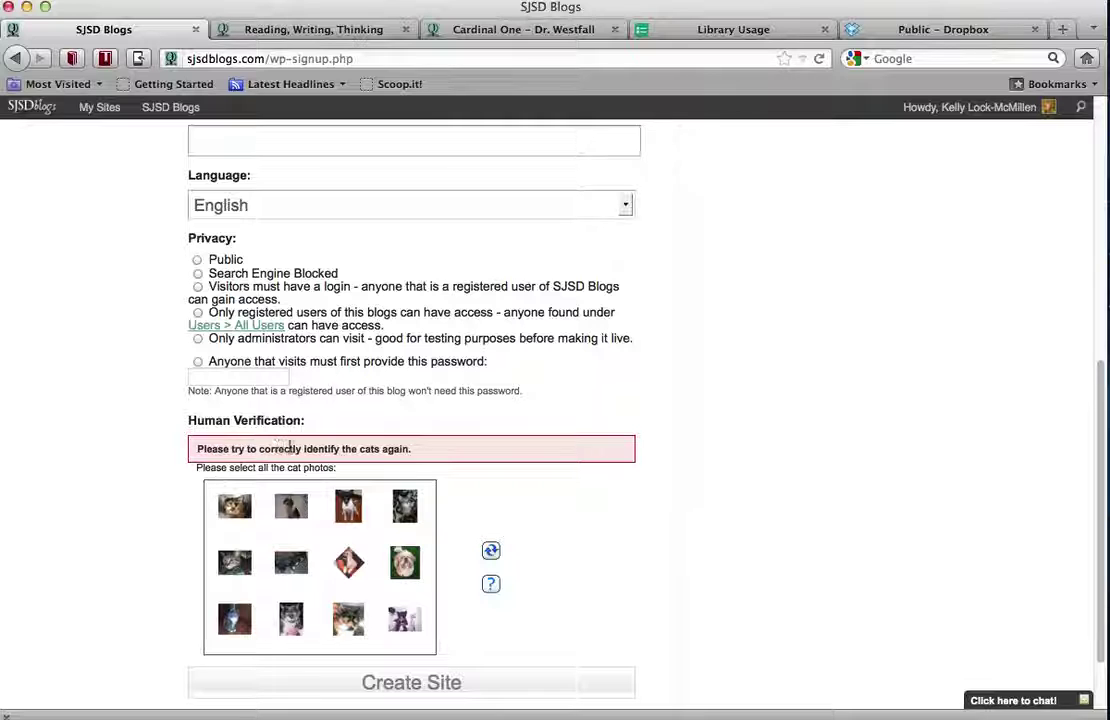
scroll(290, 449, up, 2)
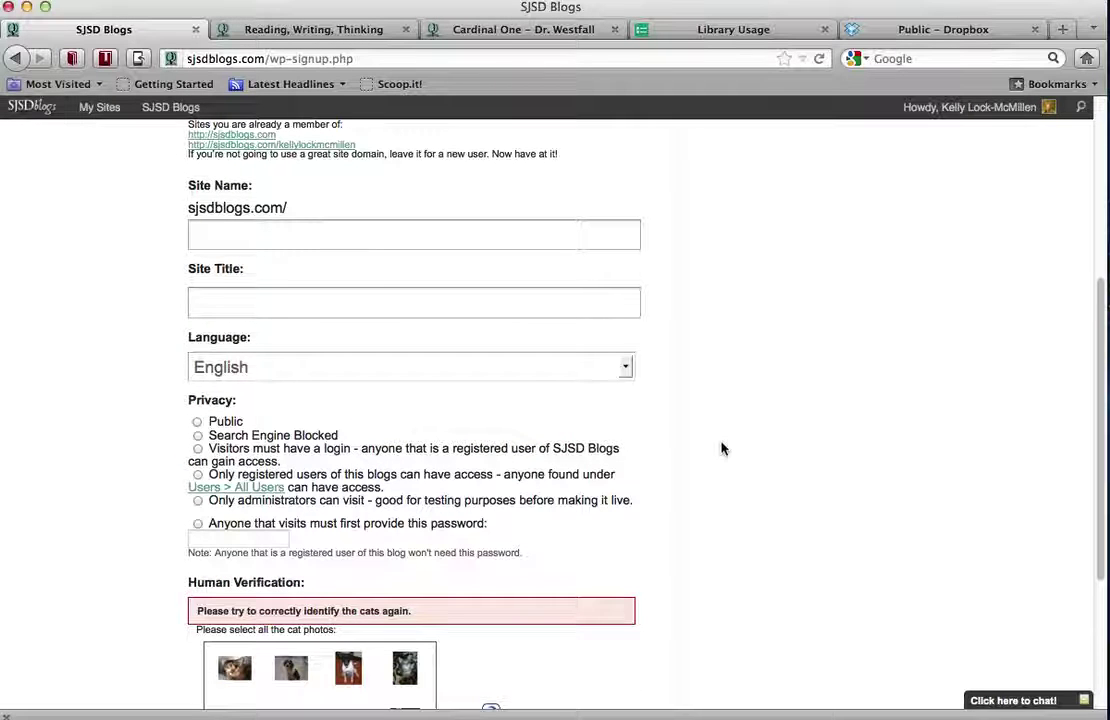
scroll(721, 449, down, 5)
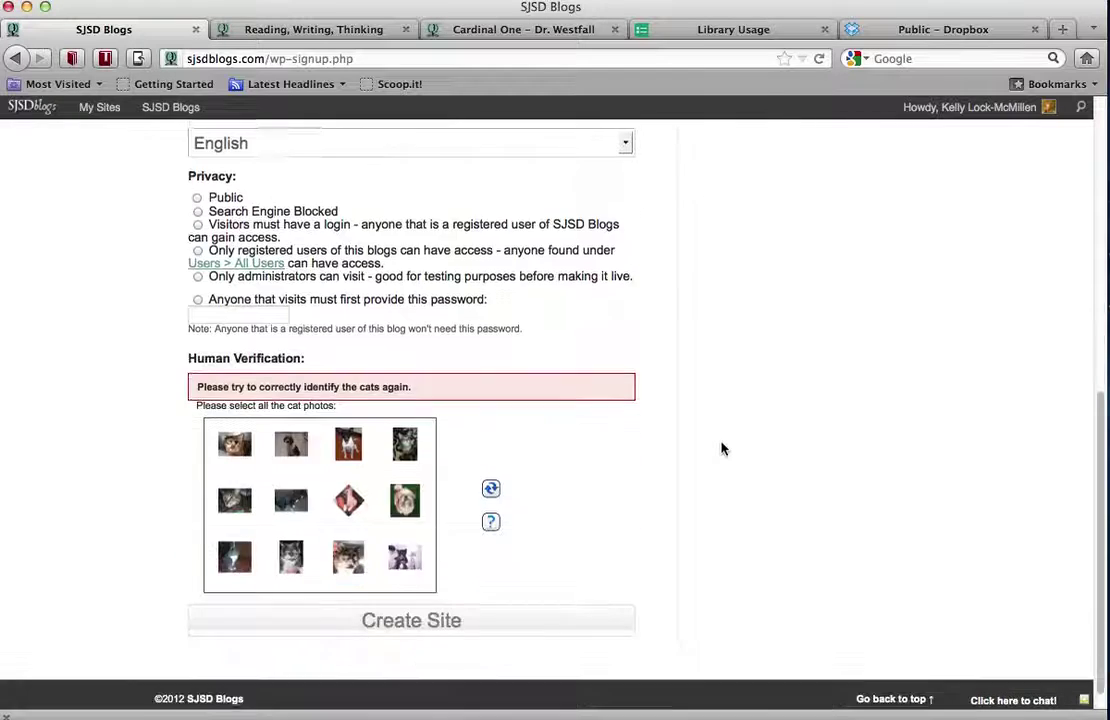
click(451, 625)
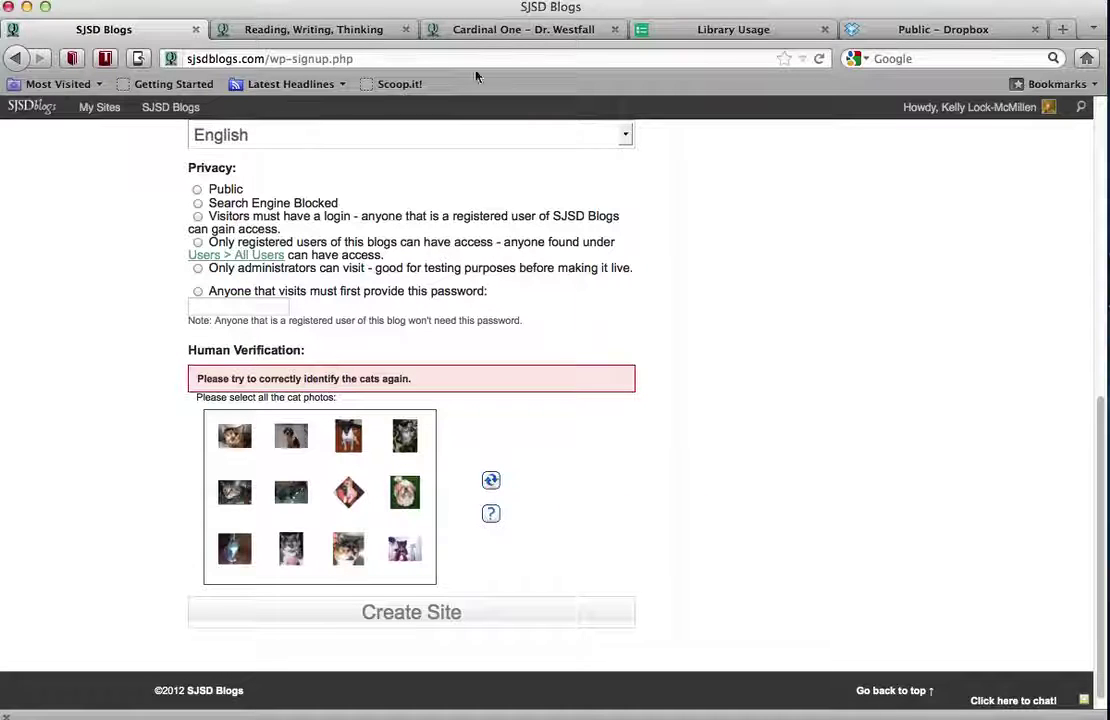
click(322, 31)
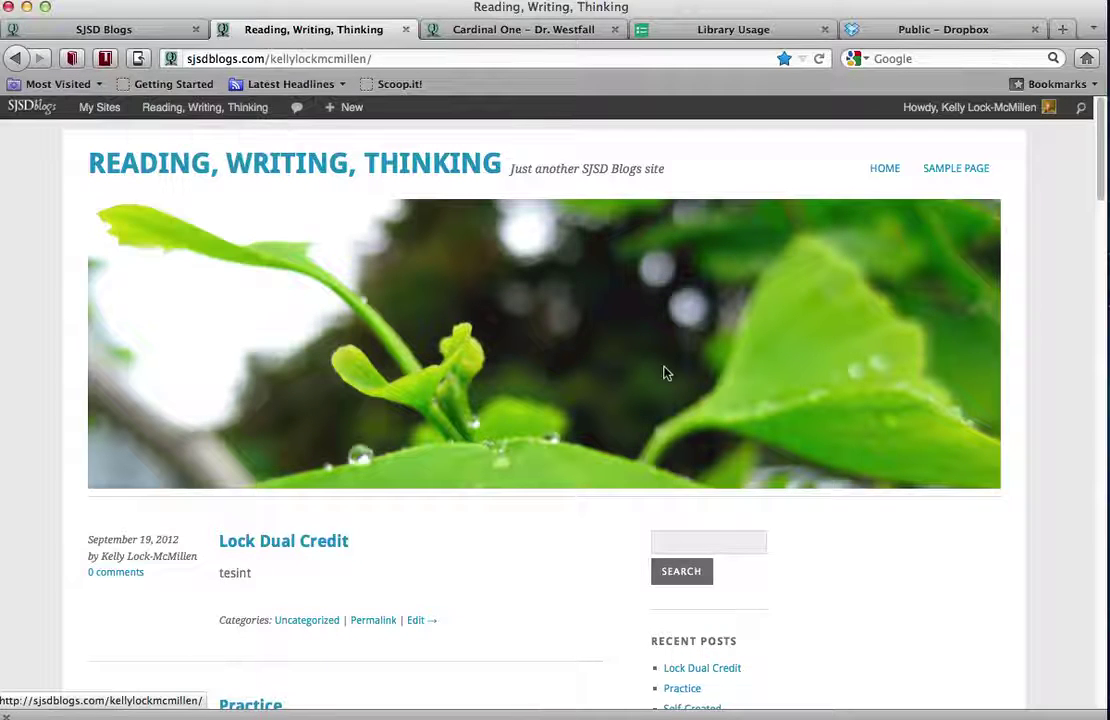
Open the Reading, Writing, Thinking blog's Dashboard from the My Sites admin-bar menu
mouse_move(105, 117)
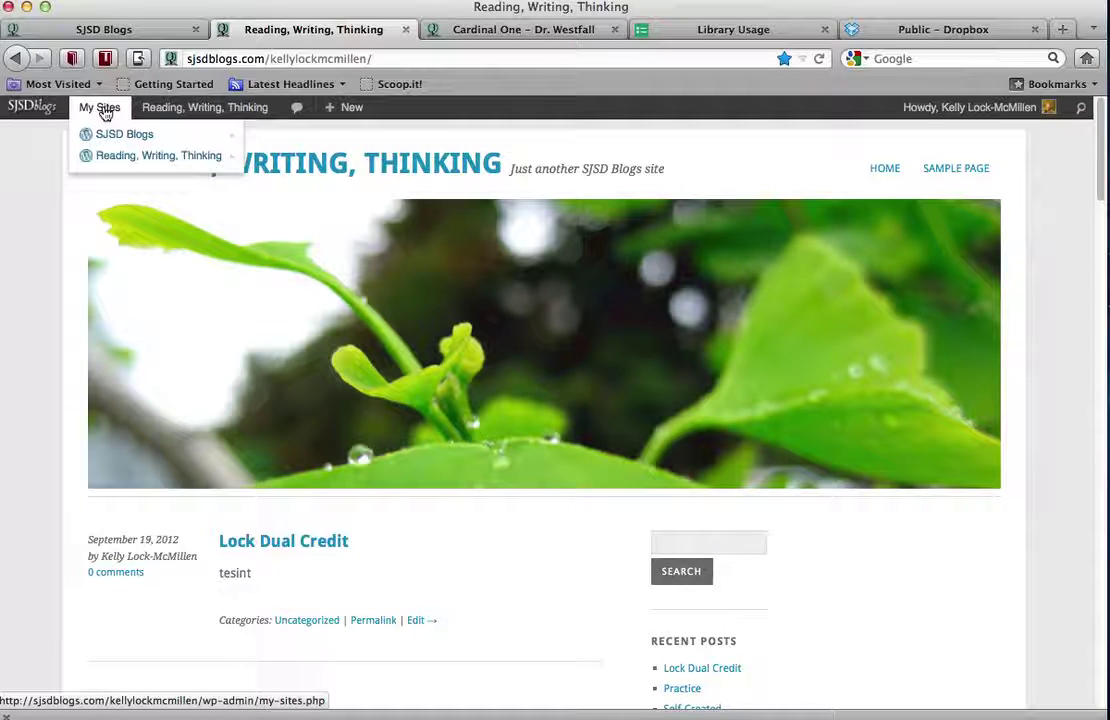
mouse_move(175, 115)
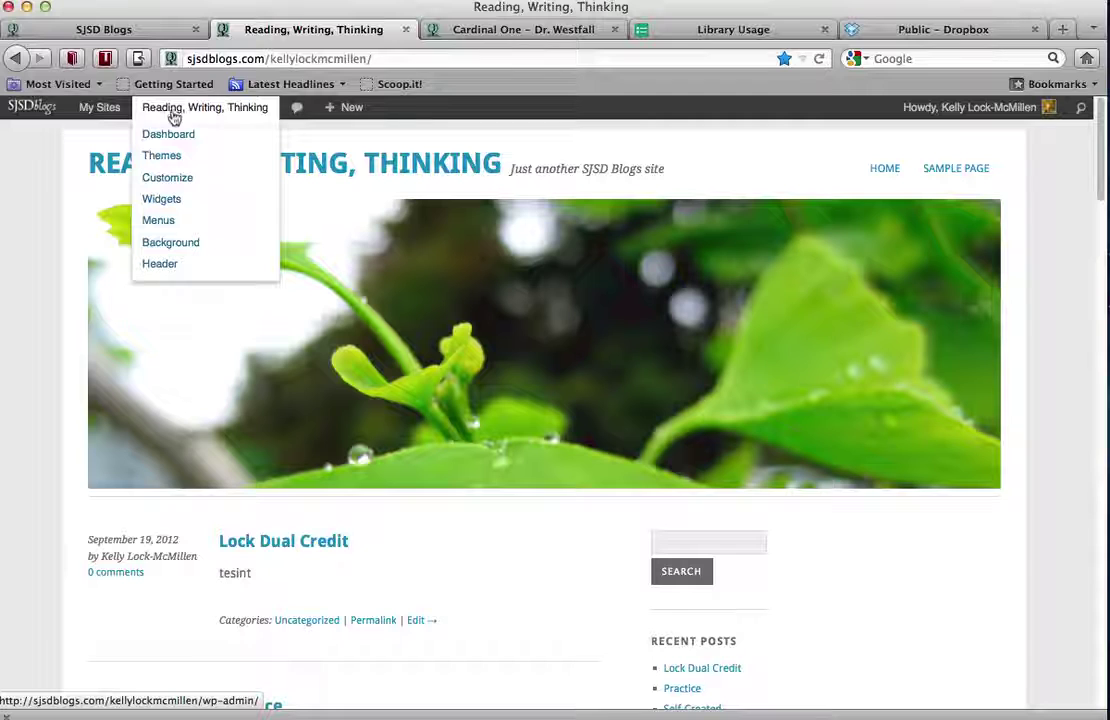
click(177, 144)
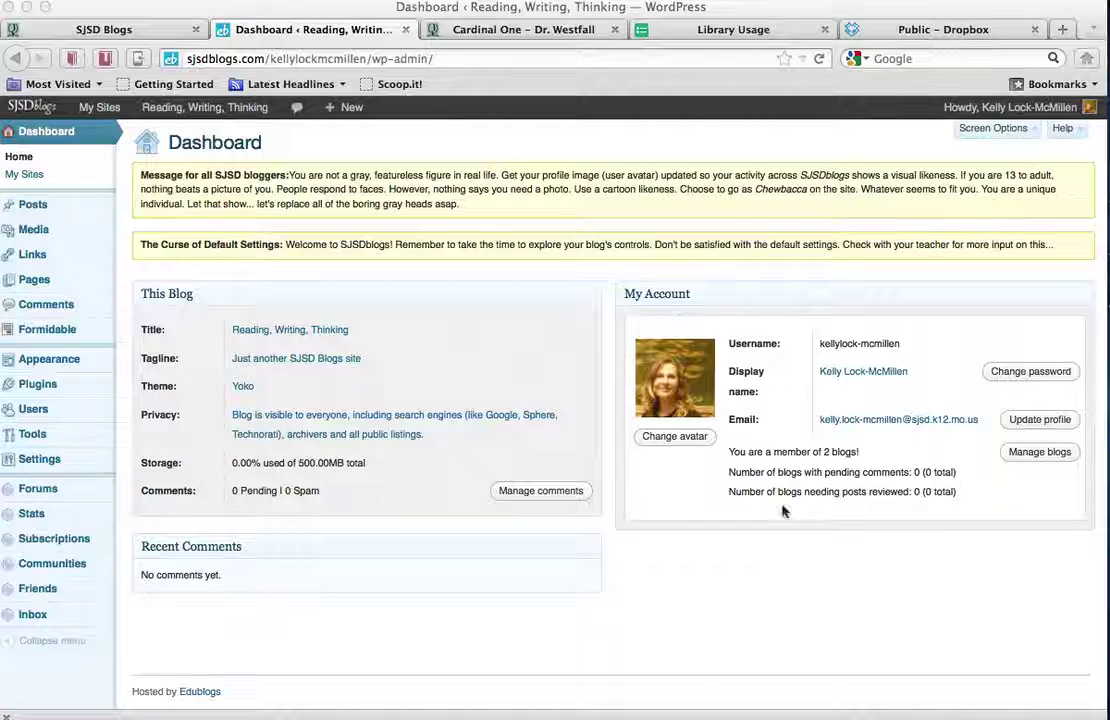
Open Posts from the left admin sidebar
click(33, 213)
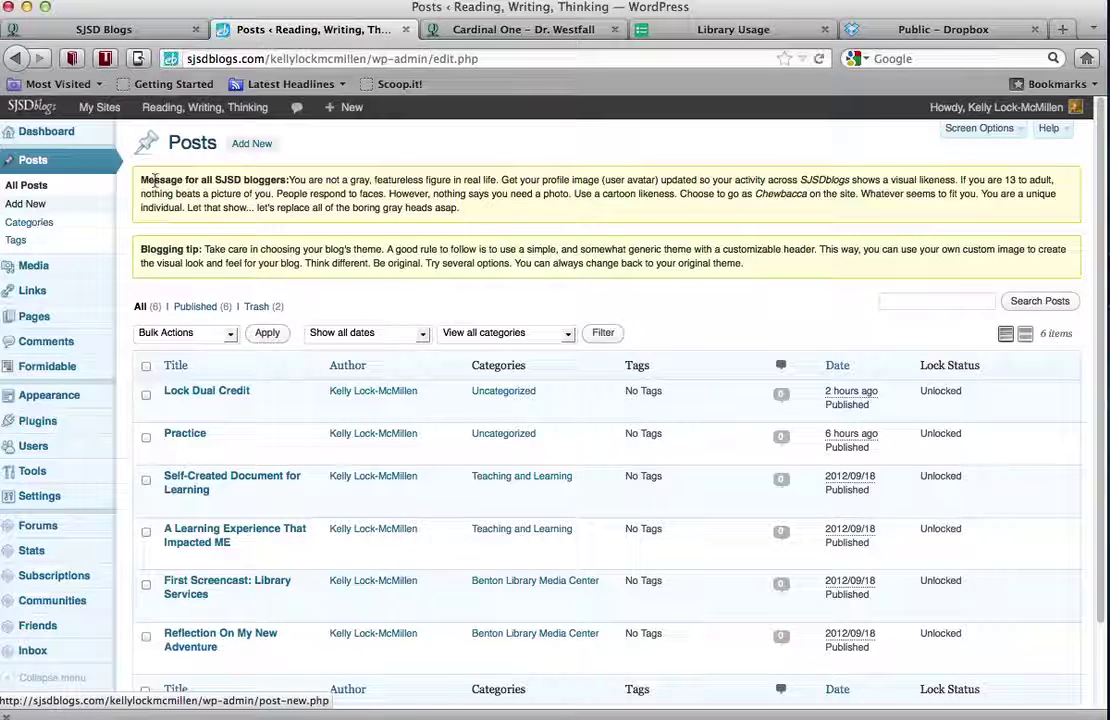
Scroll through the Posts list showing the six published posts and two in Trash
scroll(237, 221, down, 3)
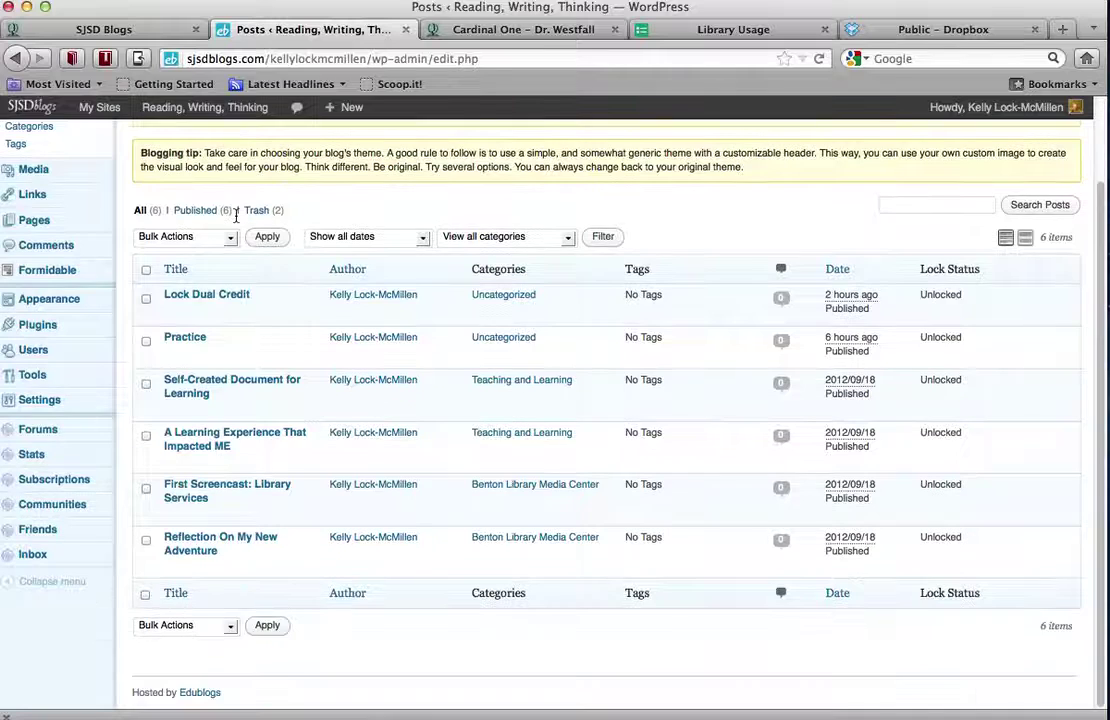
scroll(236, 216, up, 1)
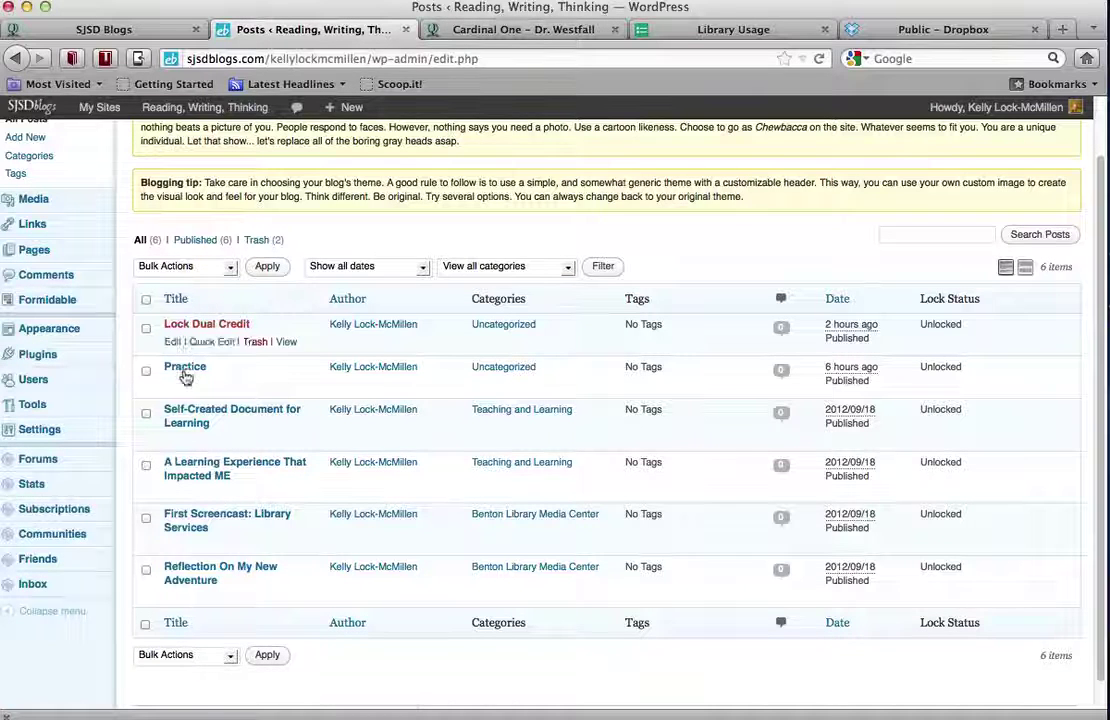
scroll(228, 380, up, 1)
scroll(228, 371, up, 2)
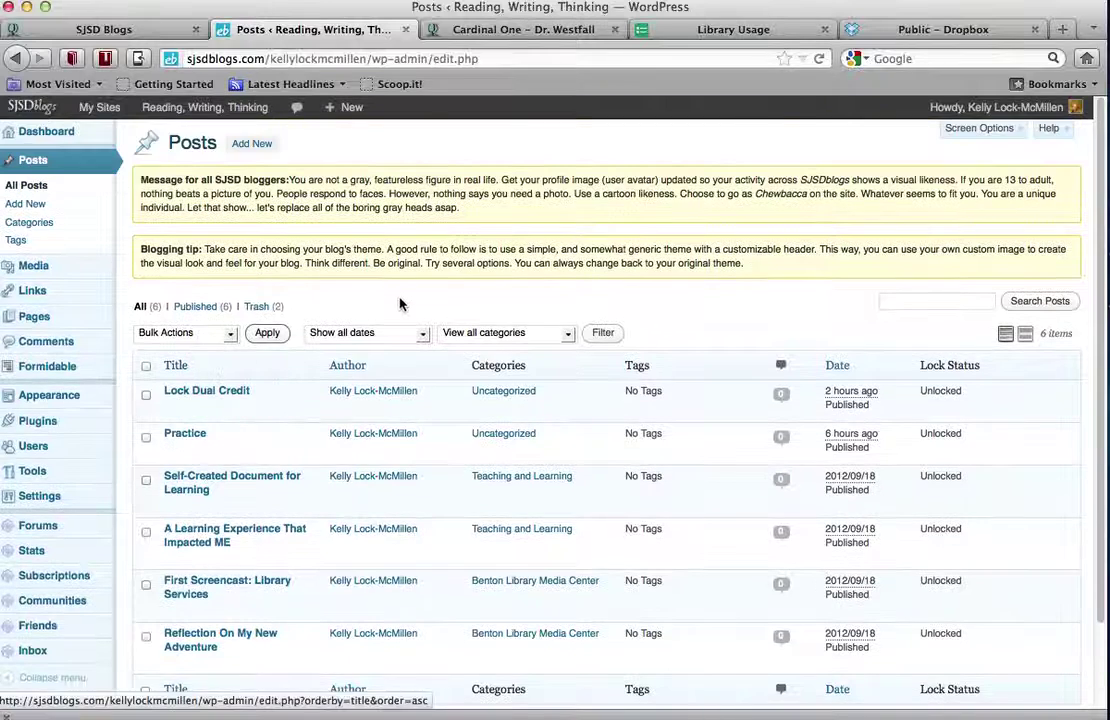
scroll(404, 307, down, 3)
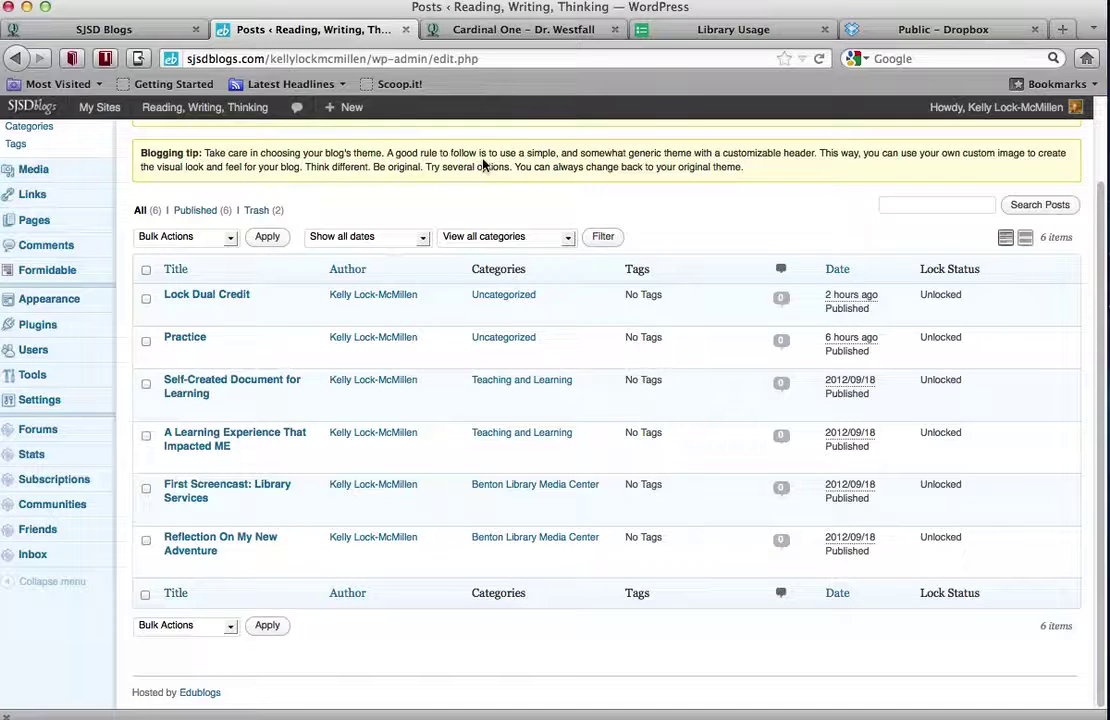
scroll(483, 165, up, 3)
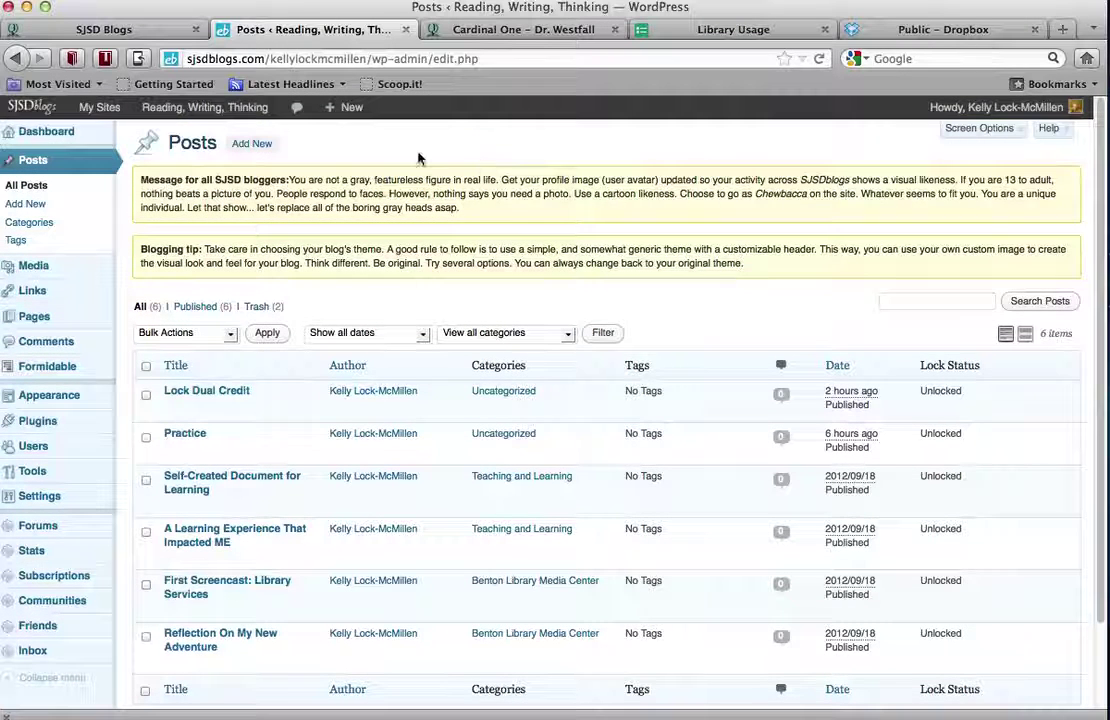
mouse_move(160, 110)
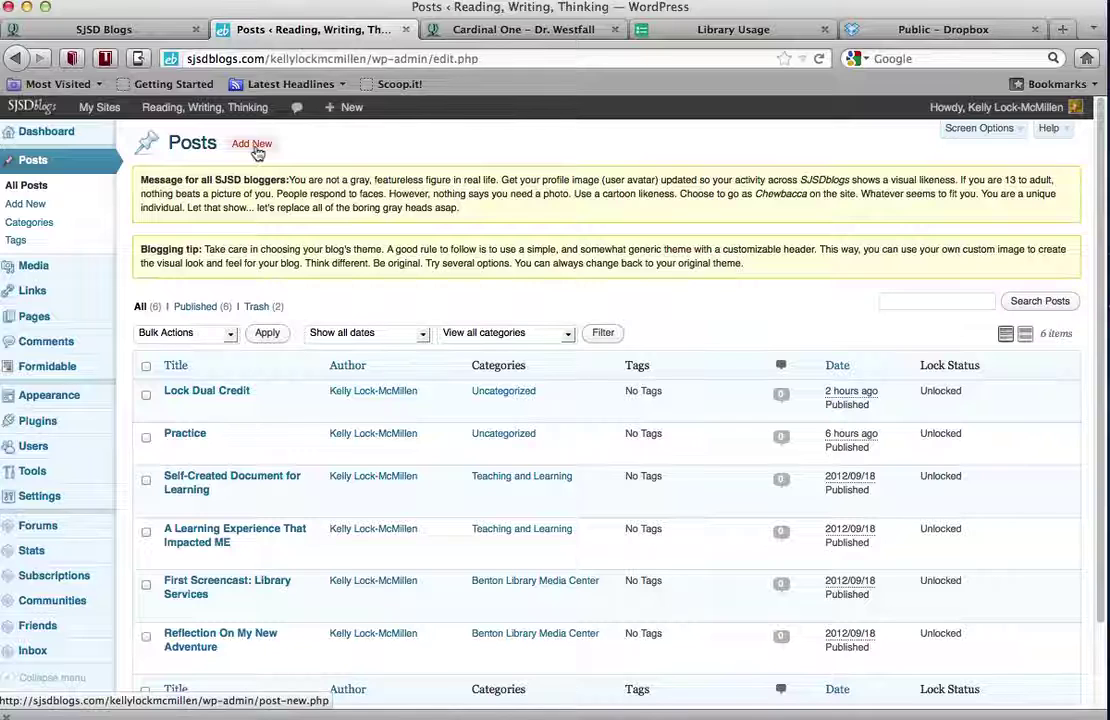
Create a new post titled 'Dual Credit/Lock' and place the cursor in its empty body
click(256, 148)
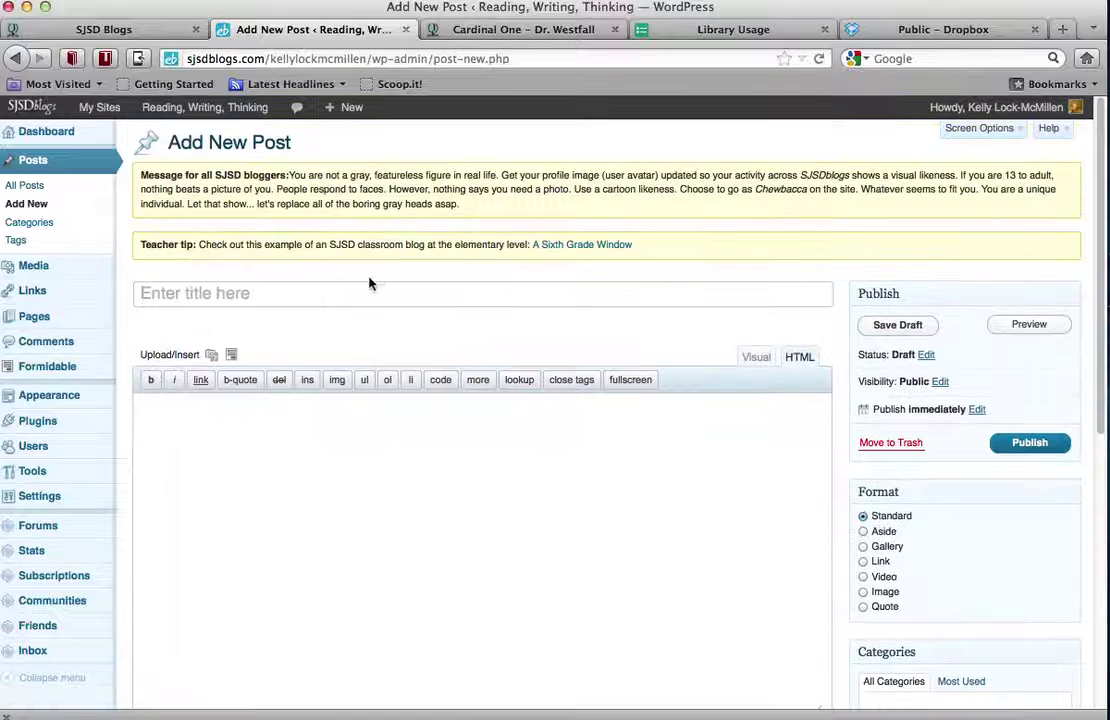
click(359, 290)
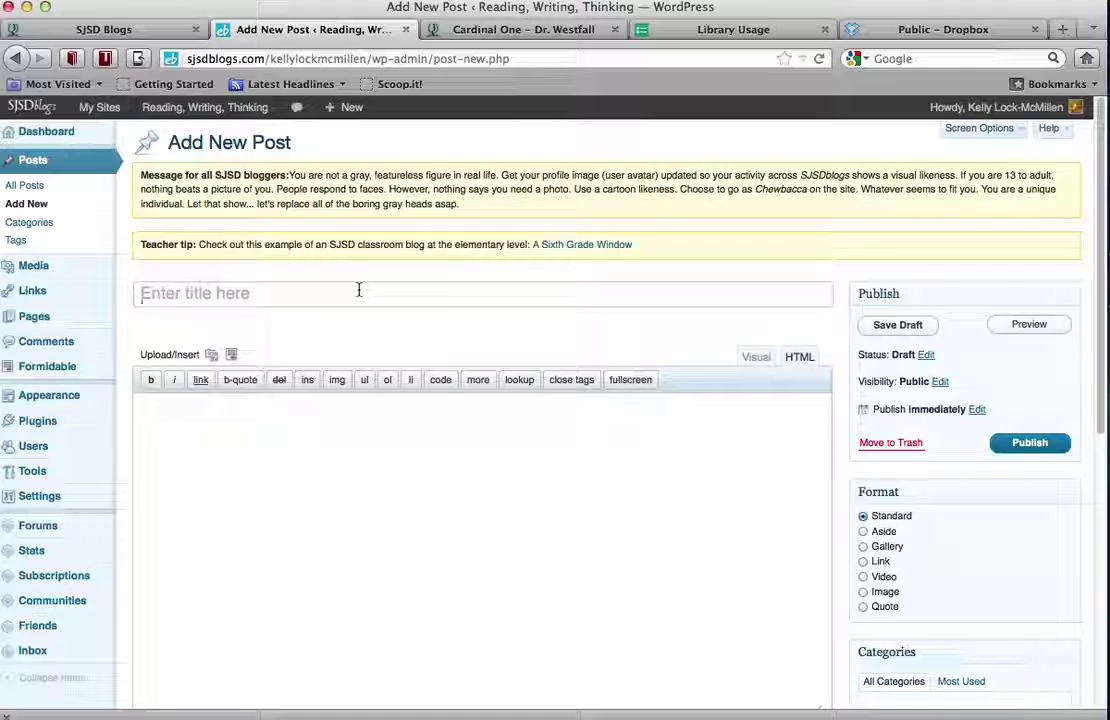
text(Du)
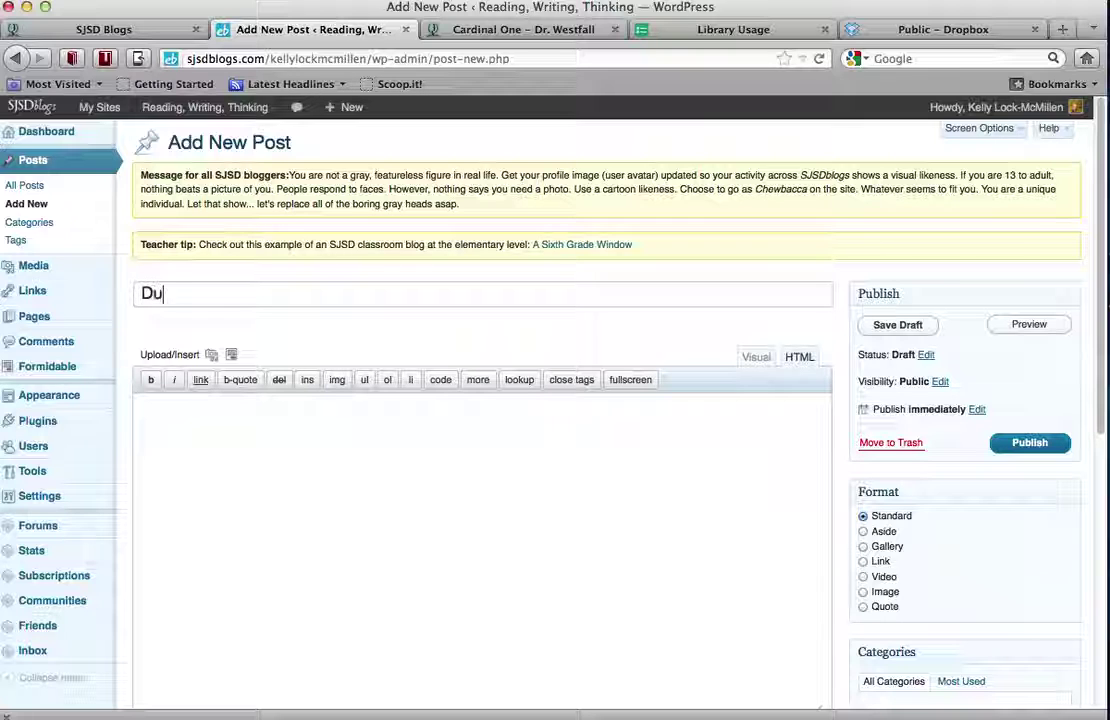
text(al Credit)
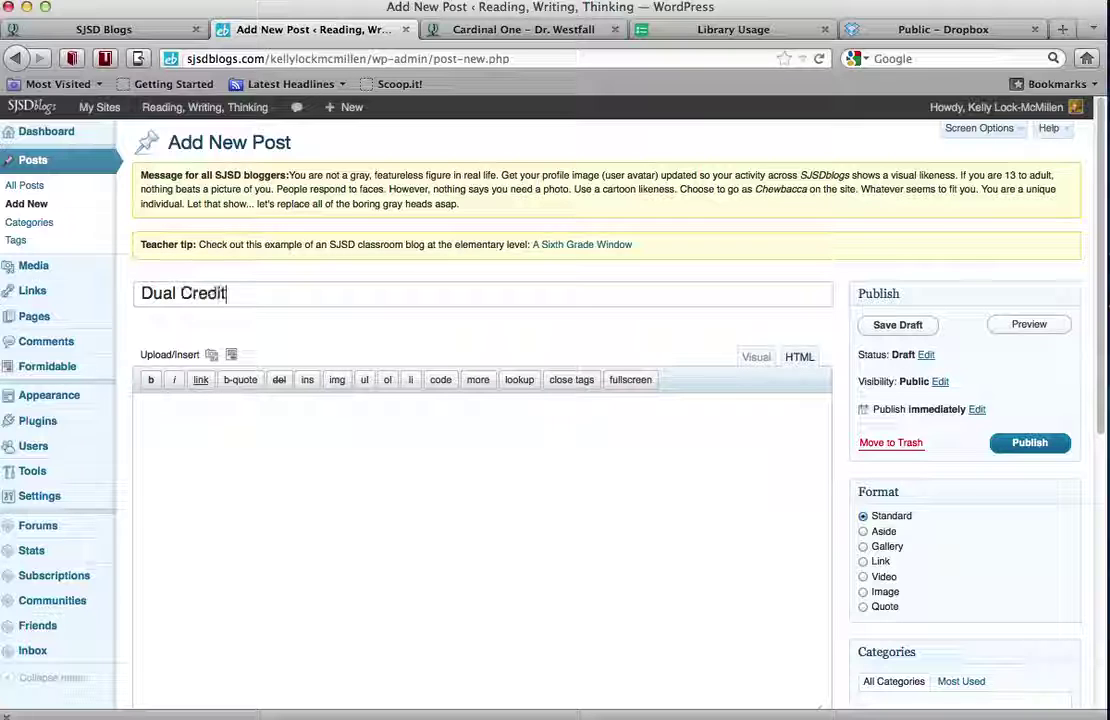
text(/)
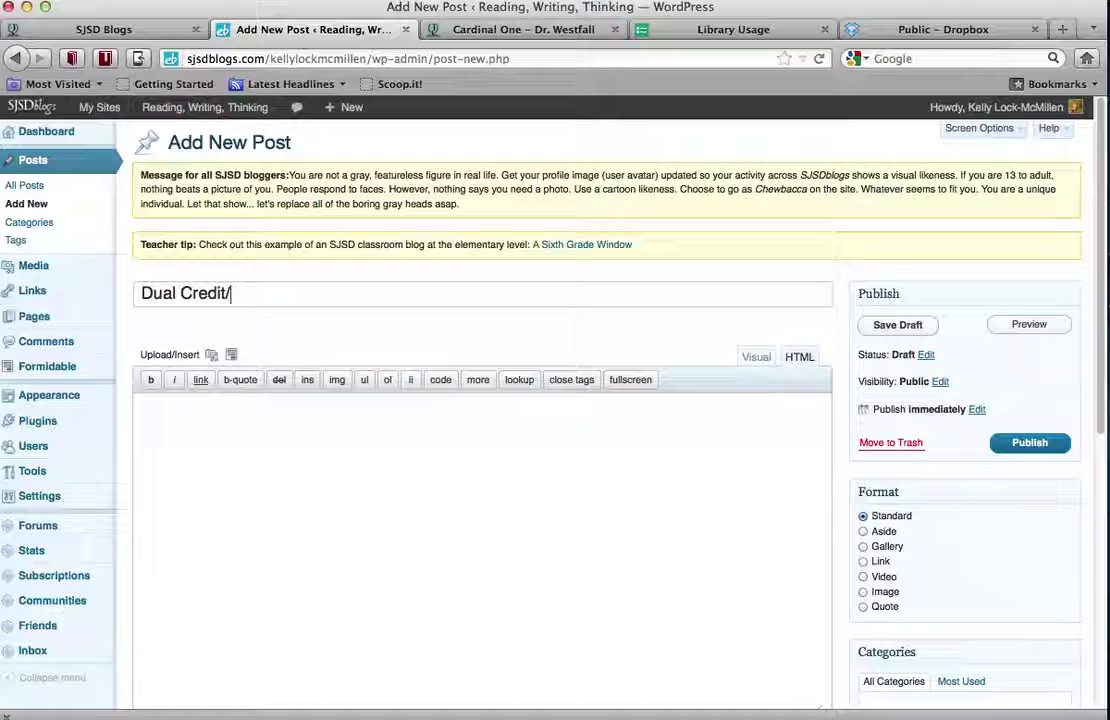
text(Lock)
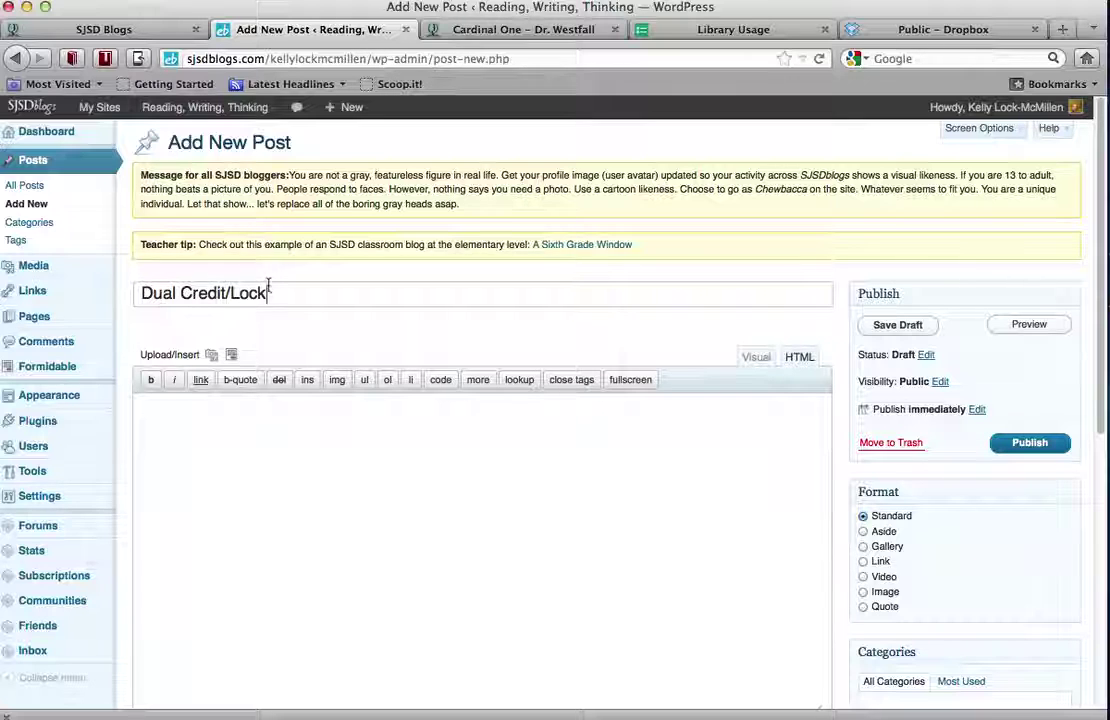
click(222, 510)
scroll(222, 510, down, 3)
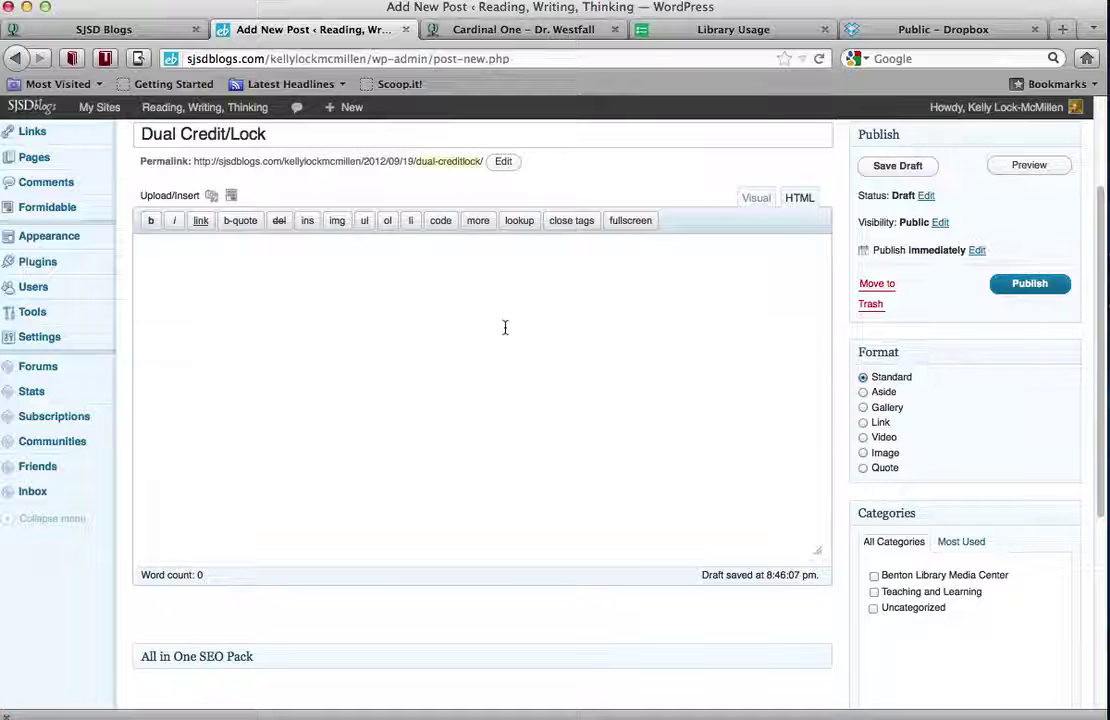
click(212, 201)
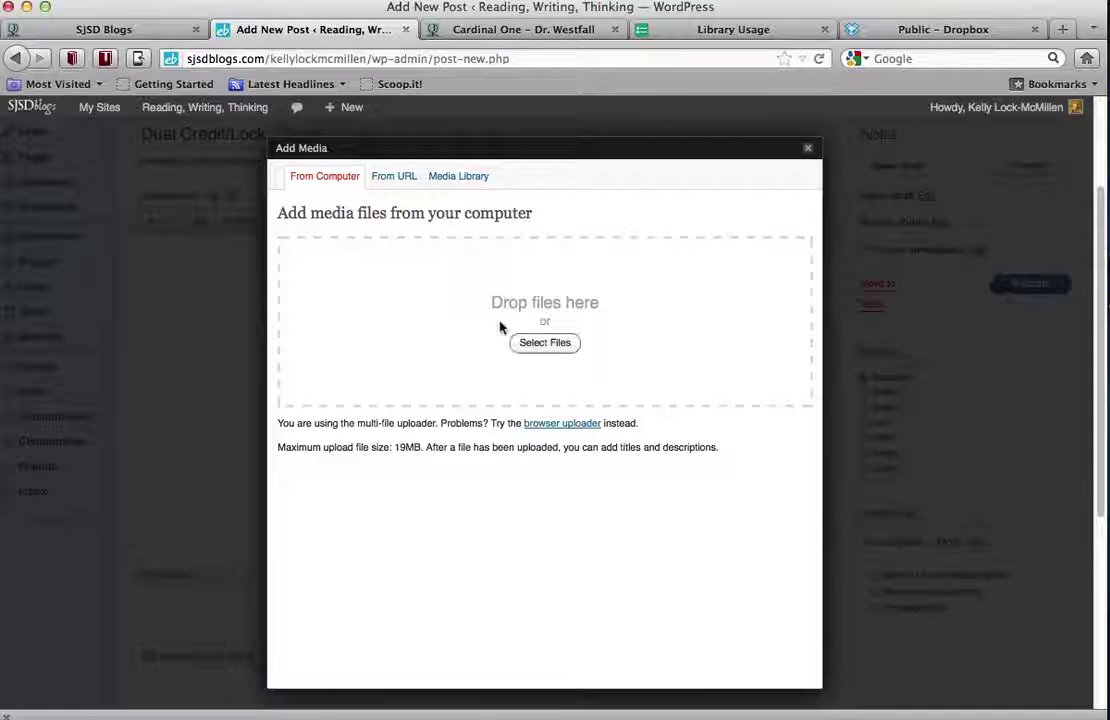
click(396, 178)
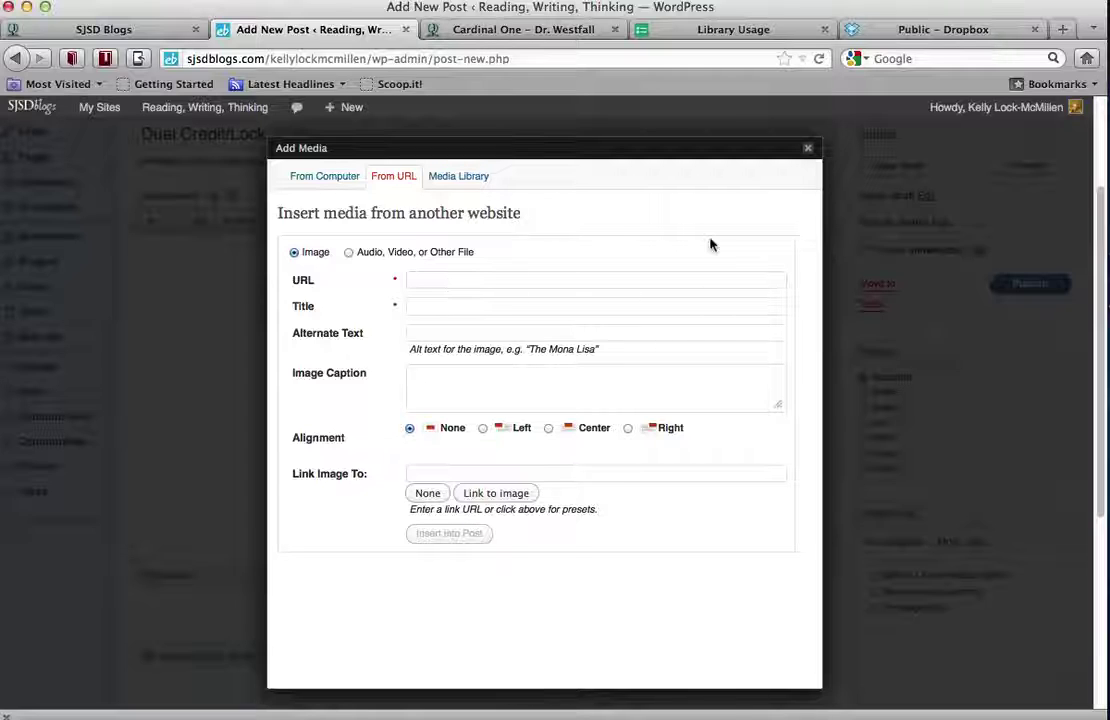
click(809, 153)
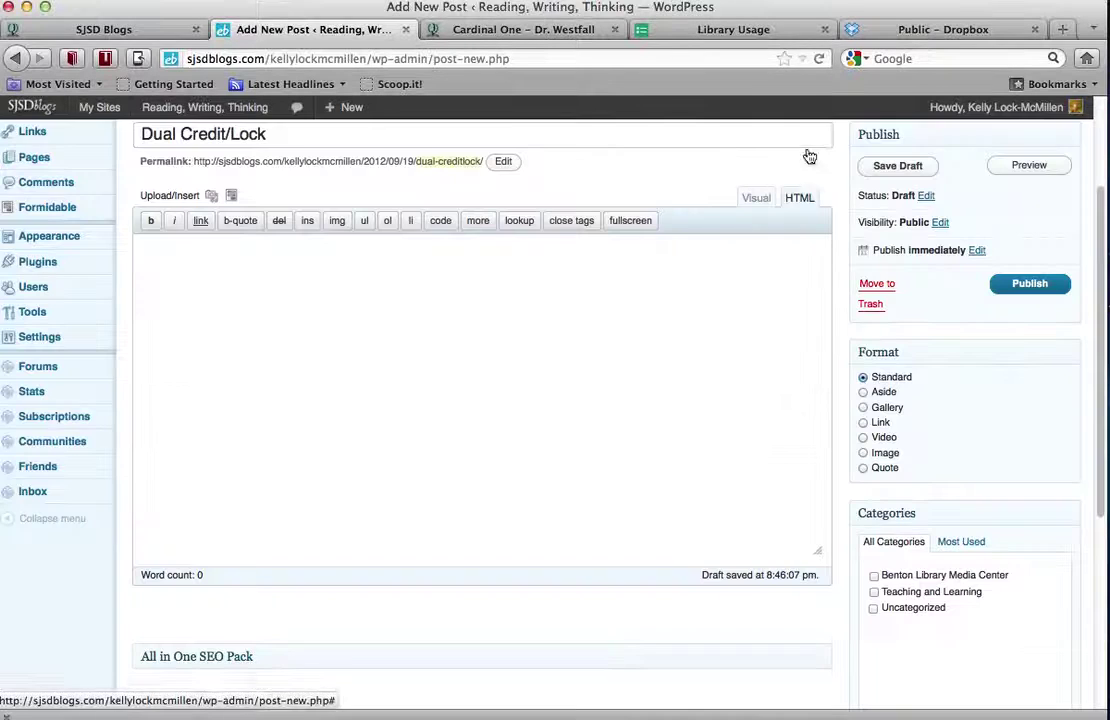
Type 'testing' as the post body and bring up the Visibility options, leaving it Public
click(382, 374)
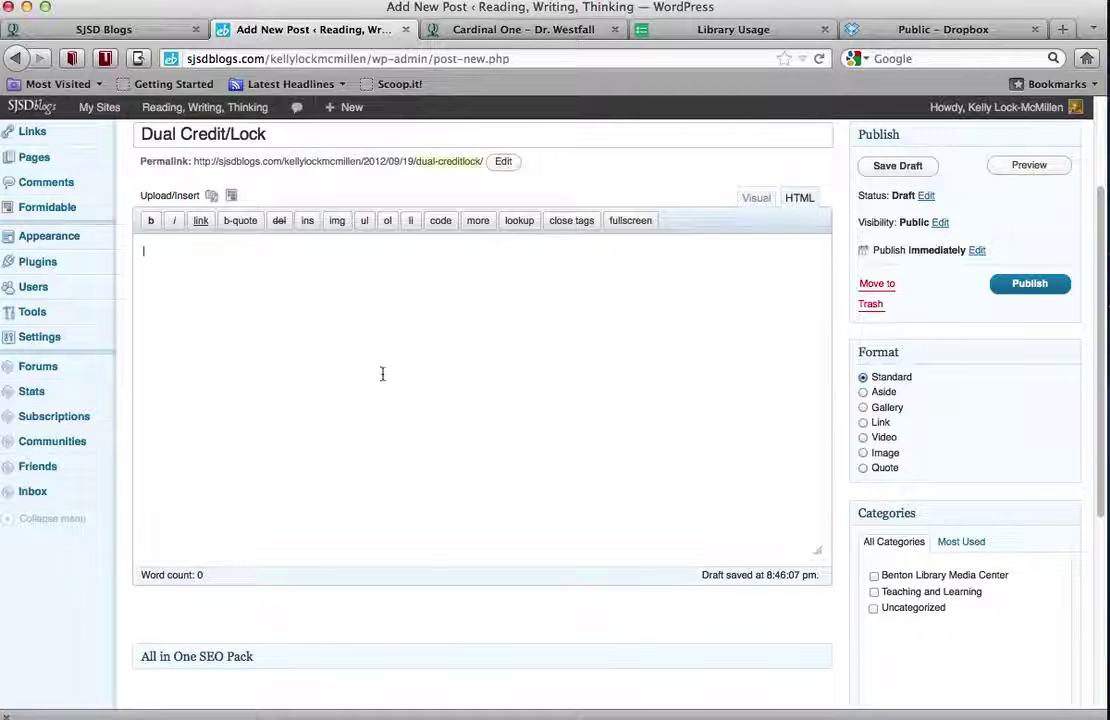
text(testing)
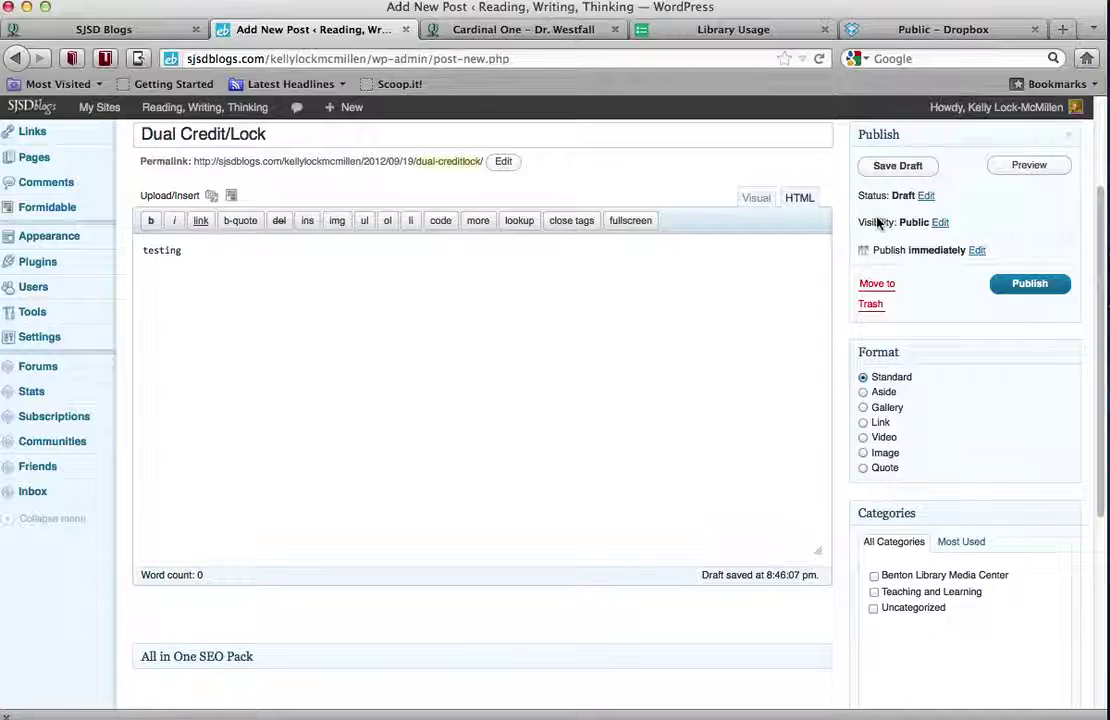
click(939, 222)
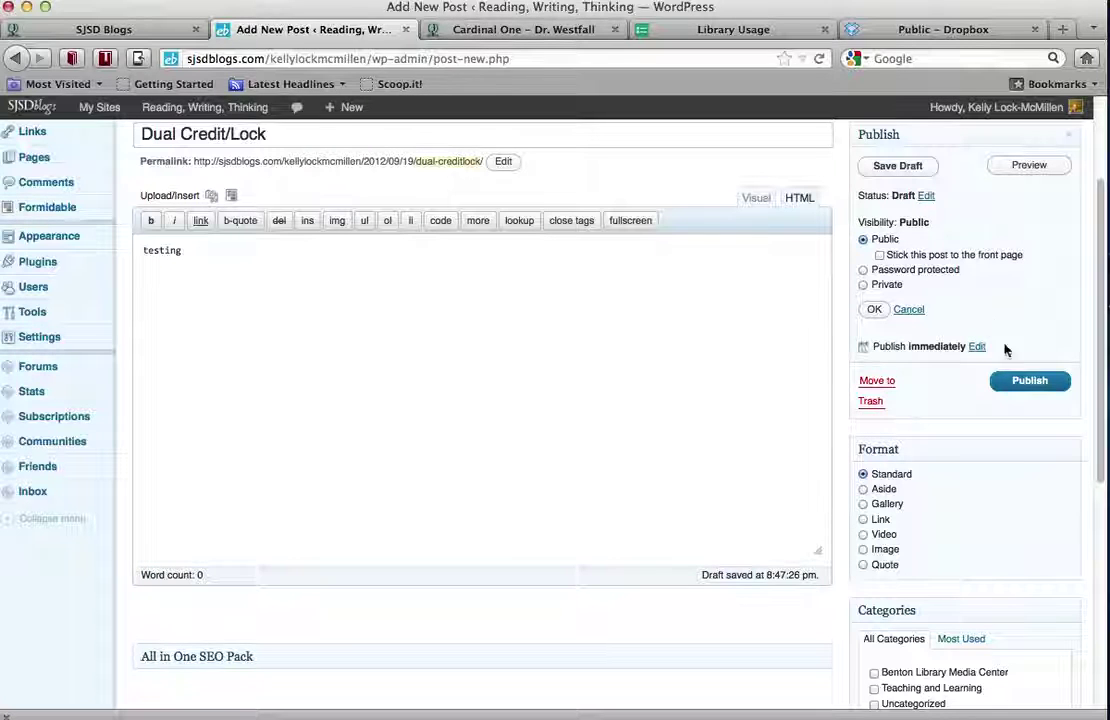
Publish the Dual Credit/Lock post and view it on the public Reading, Writing, Thinking blog
click(1035, 390)
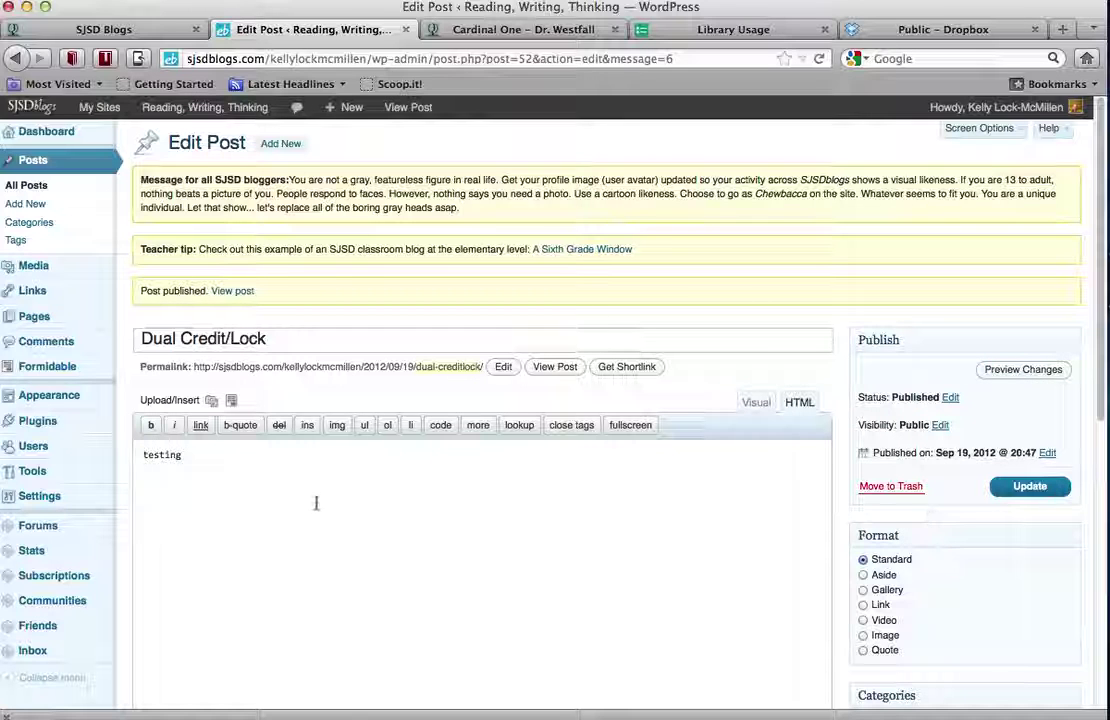
click(272, 461)
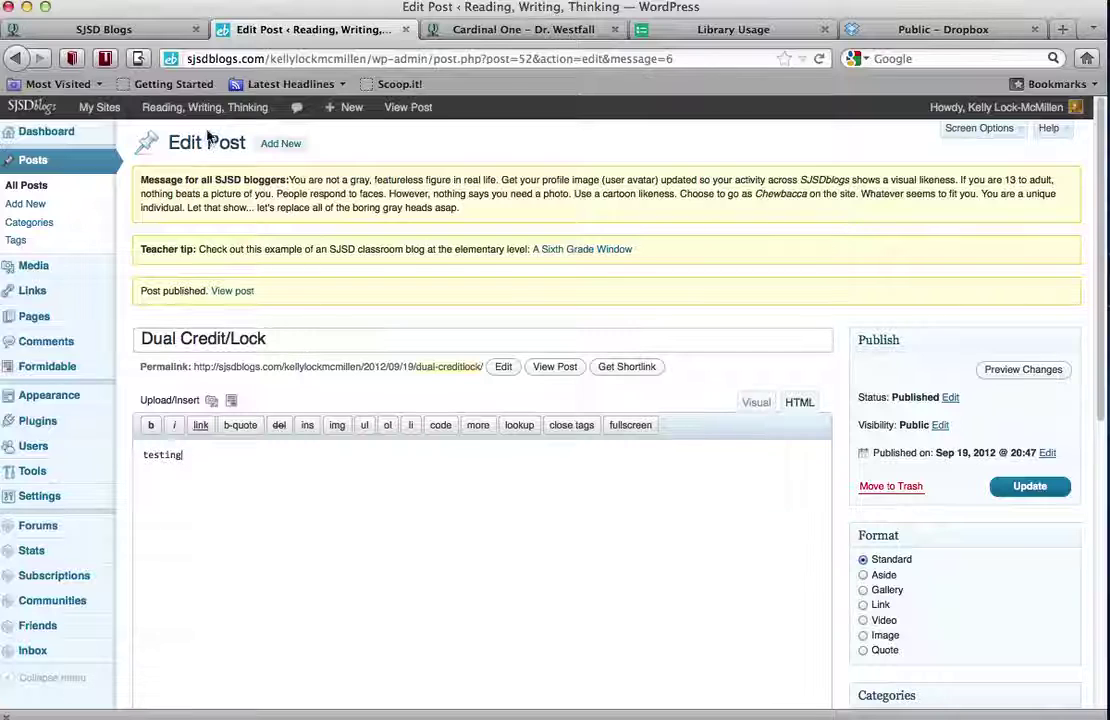
mouse_move(205, 116)
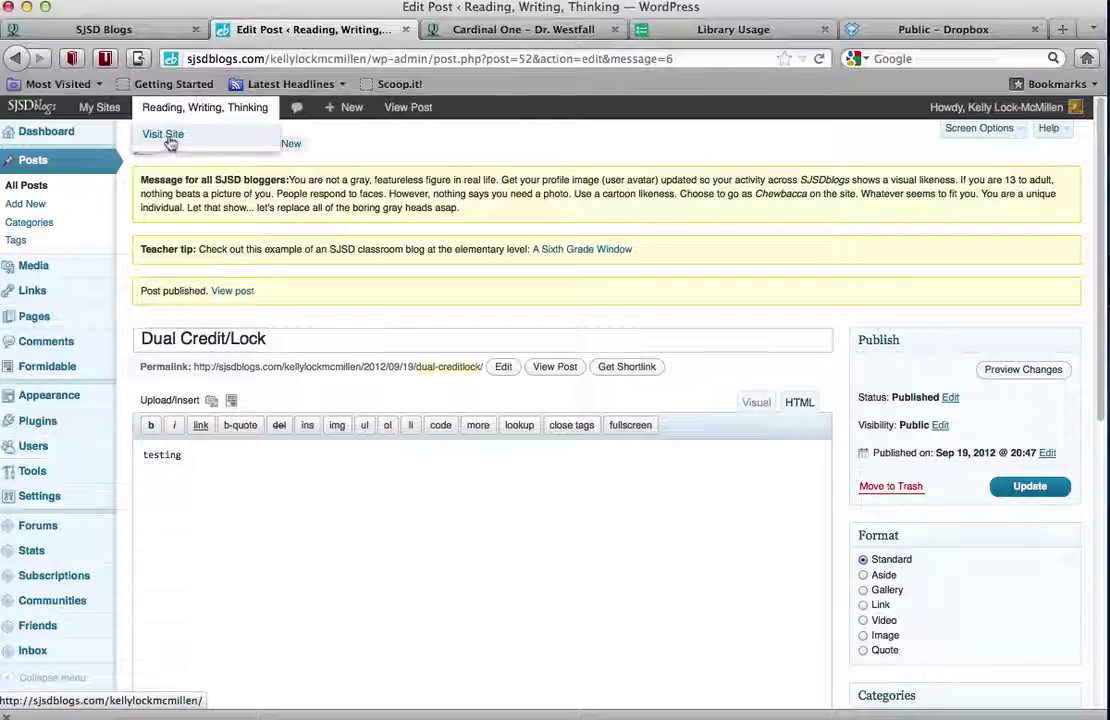
click(169, 141)
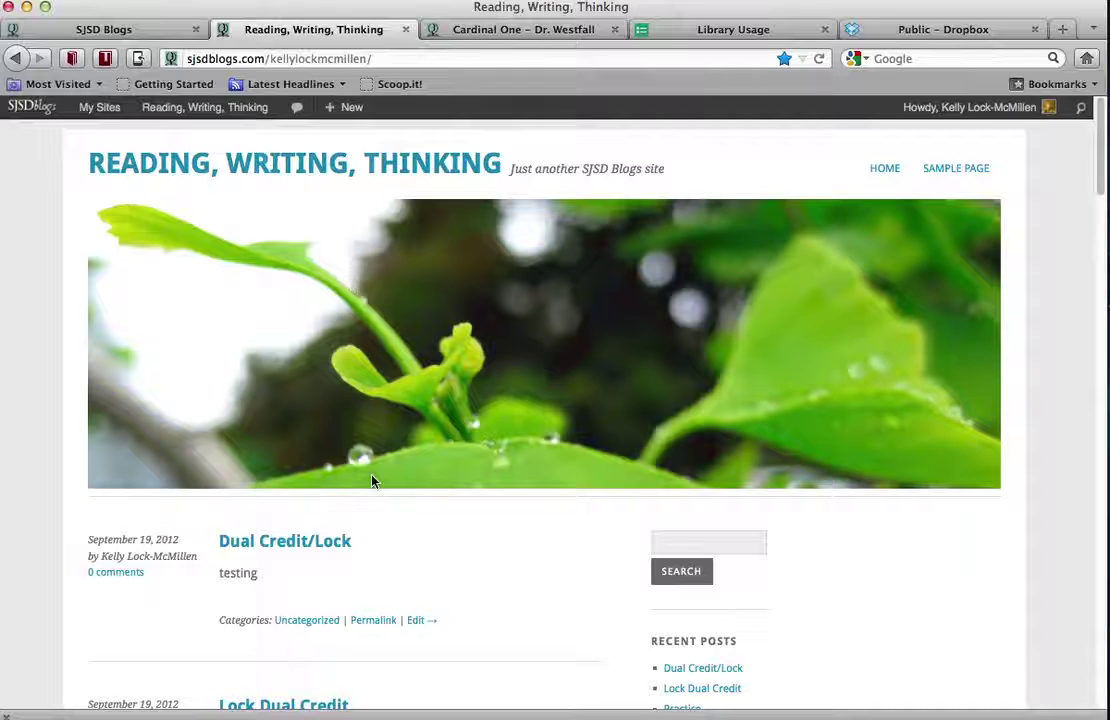
scroll(371, 481, down, 4)
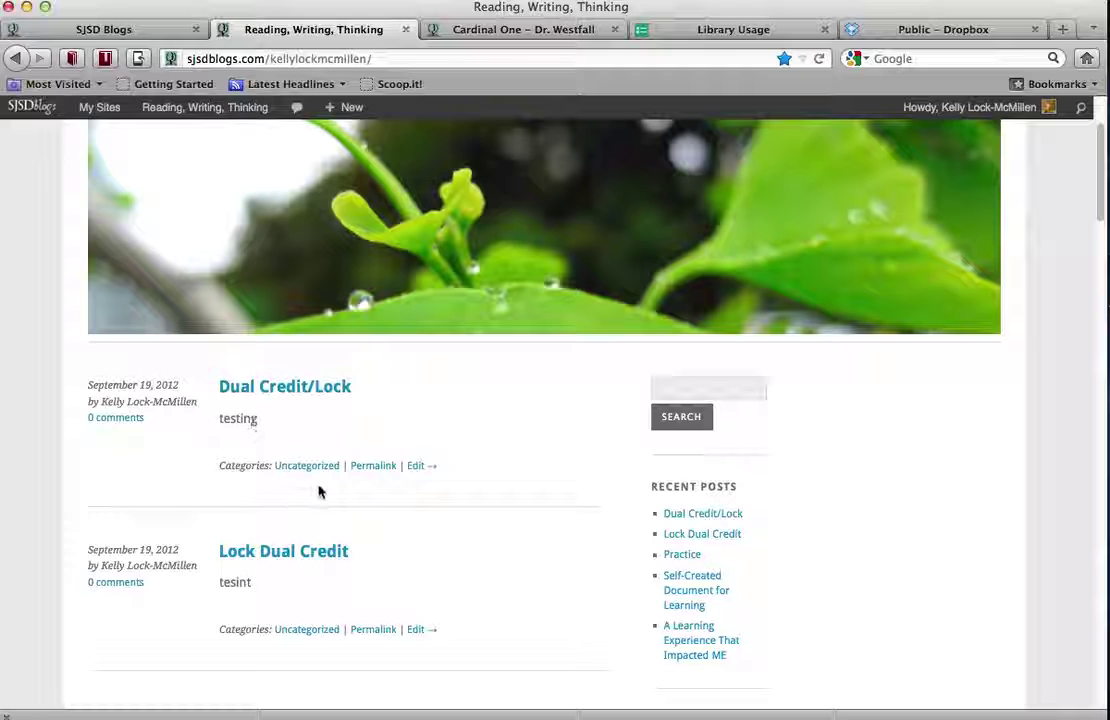
scroll(420, 414, down, 3)
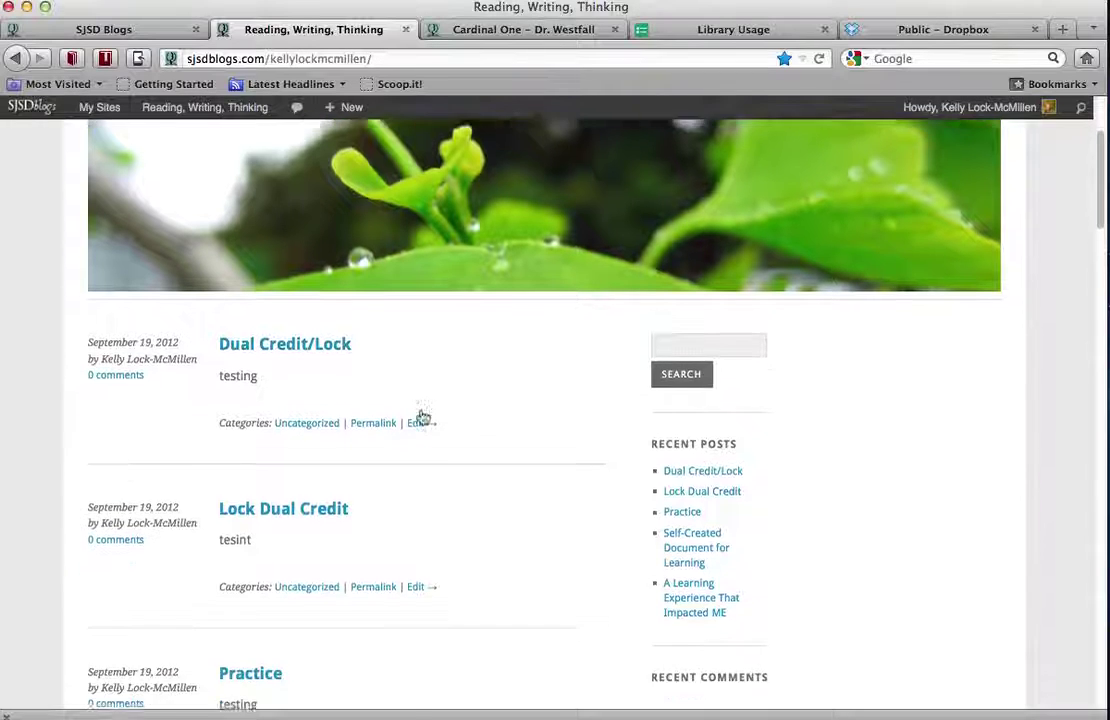
scroll(420, 414, up, 6)
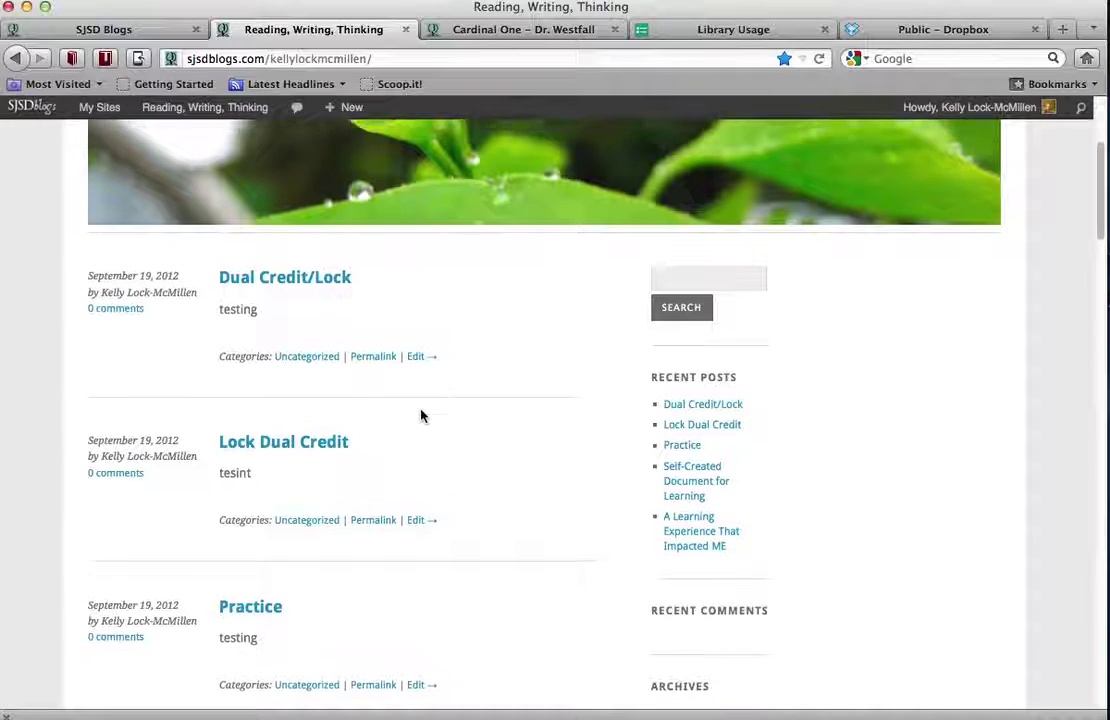
scroll(420, 416, down, 3)
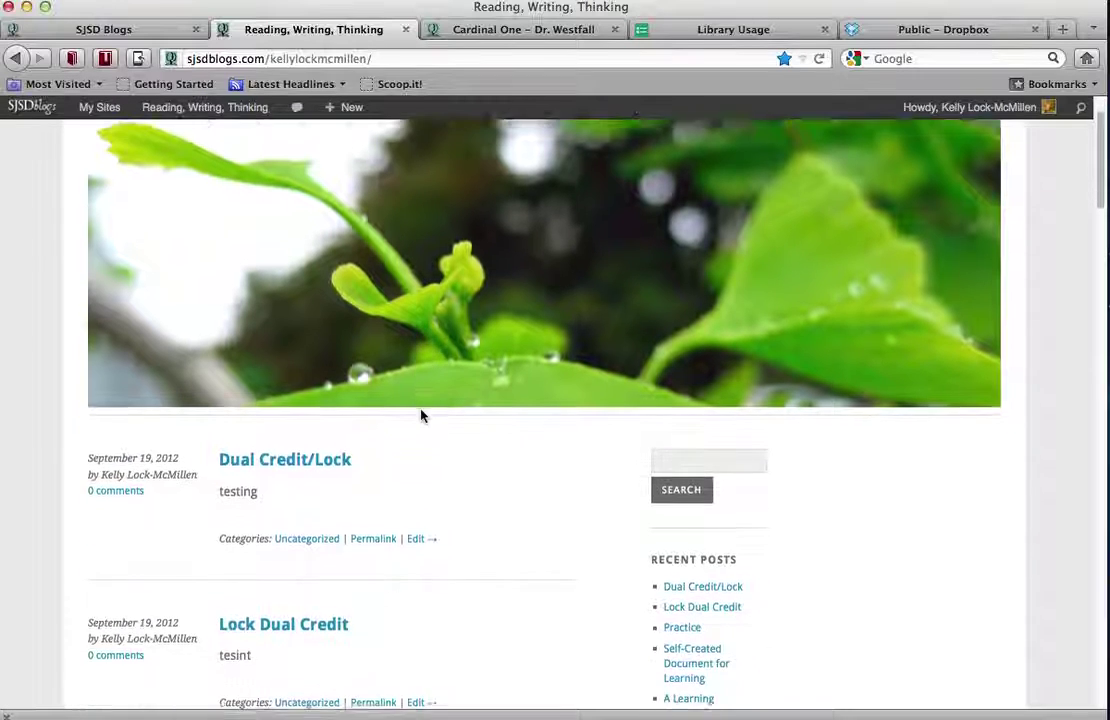
scroll(421, 415, up, 3)
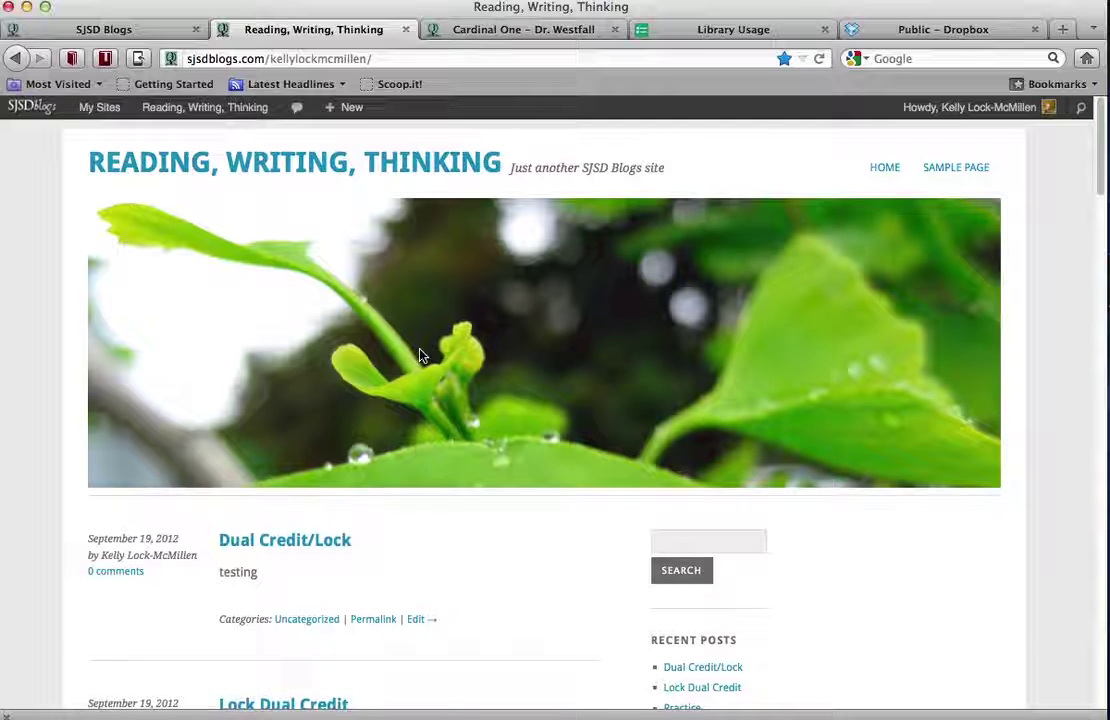
scroll(421, 353, down, 1)
scroll(420, 353, down, 3)
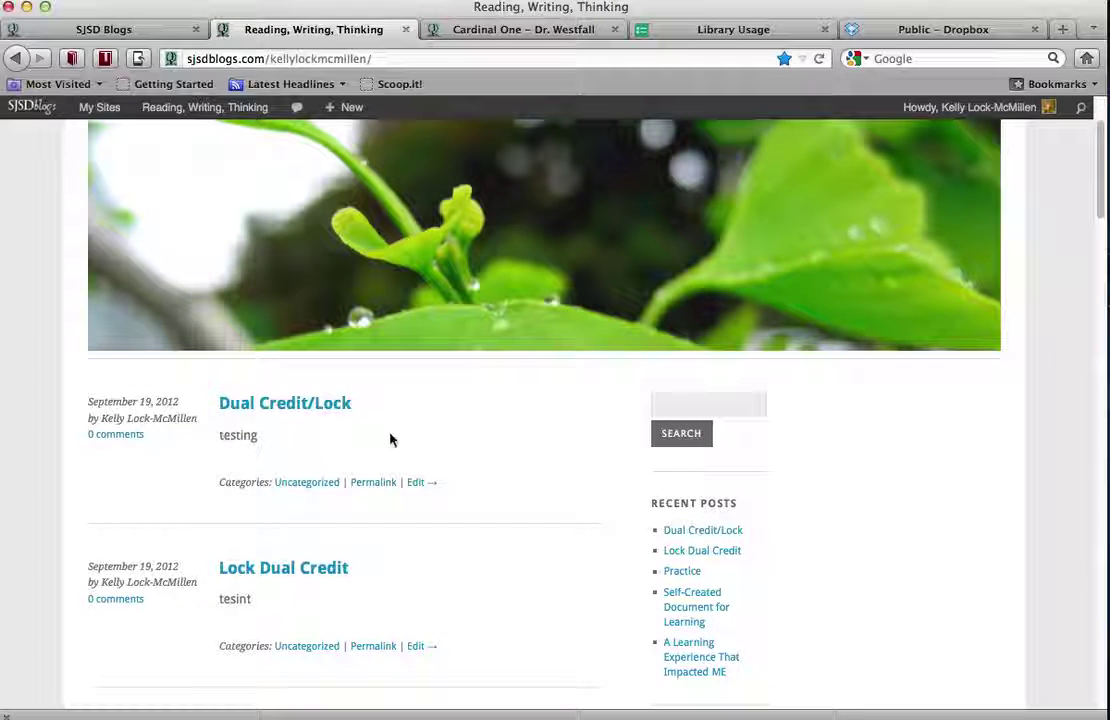
scroll(315, 438, up, 3)
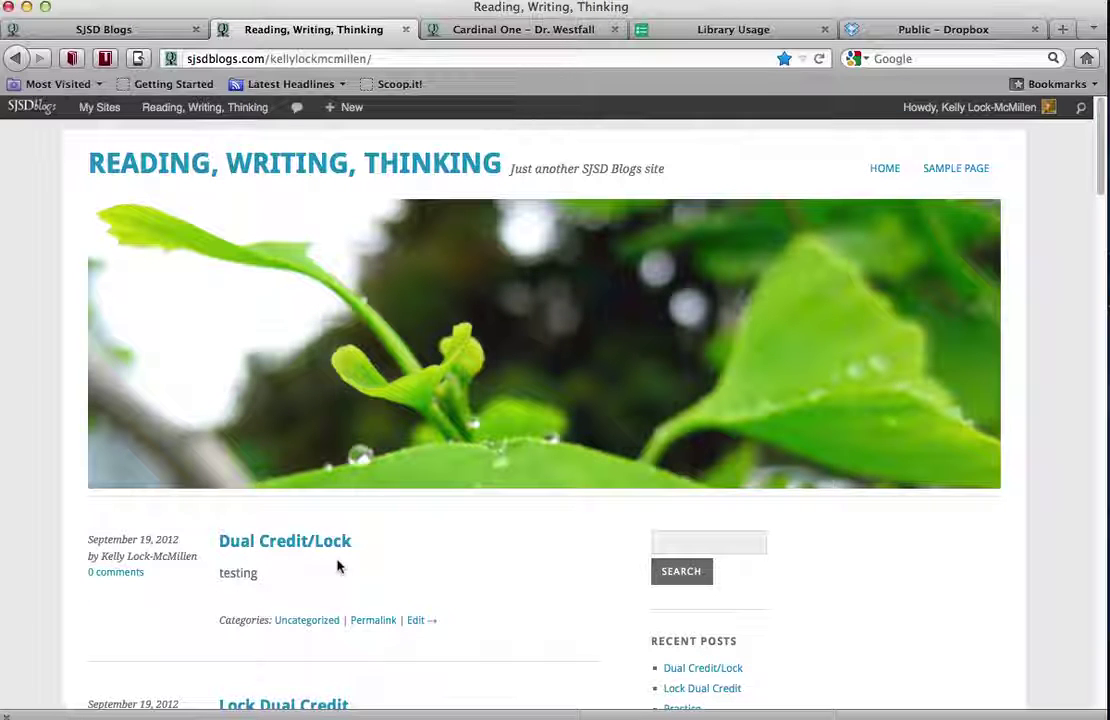
mouse_move(187, 110)
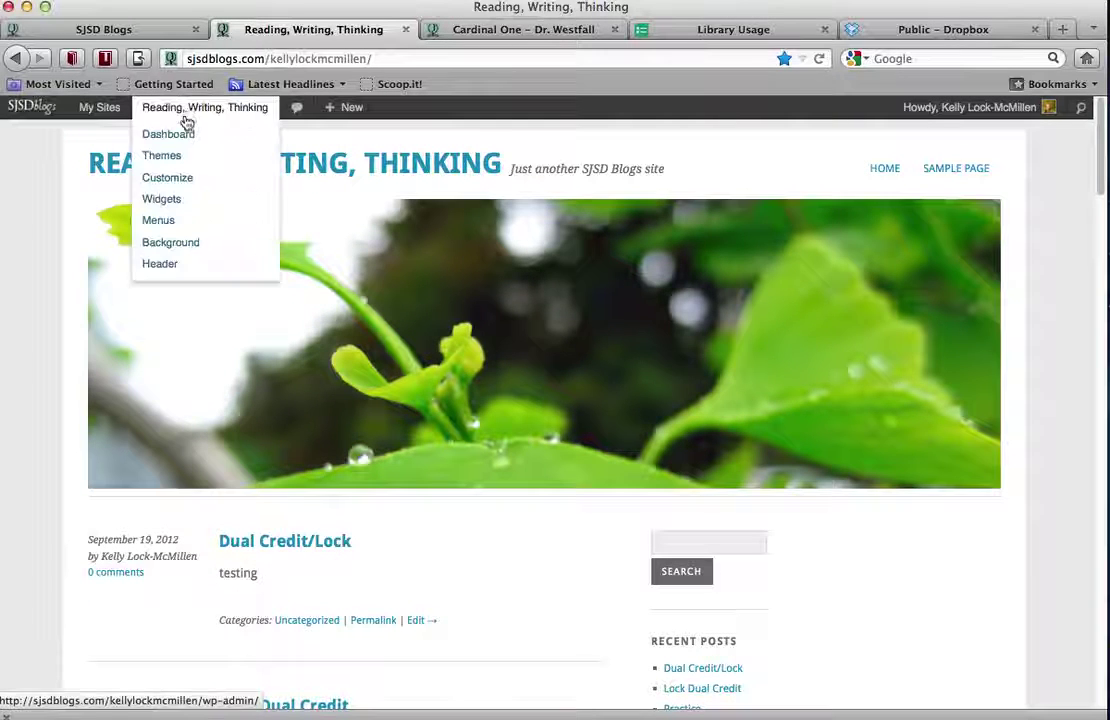
From the Dashboard's Posts list, select Dual Credit/Lock and open it in the editor
click(180, 136)
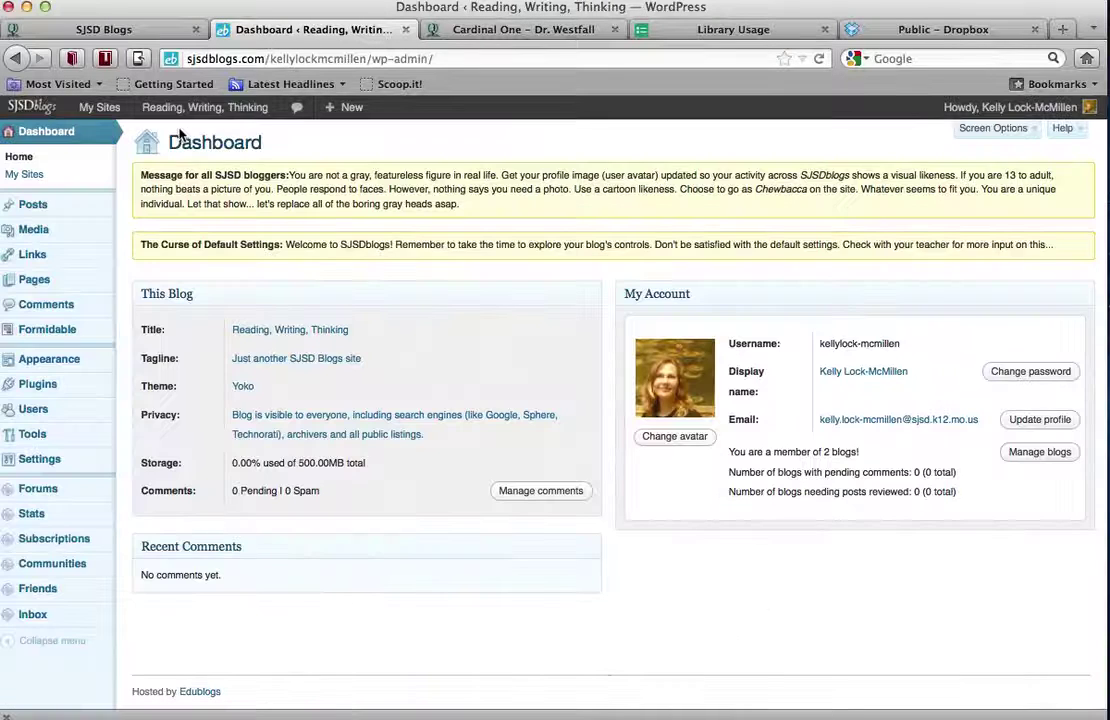
click(42, 207)
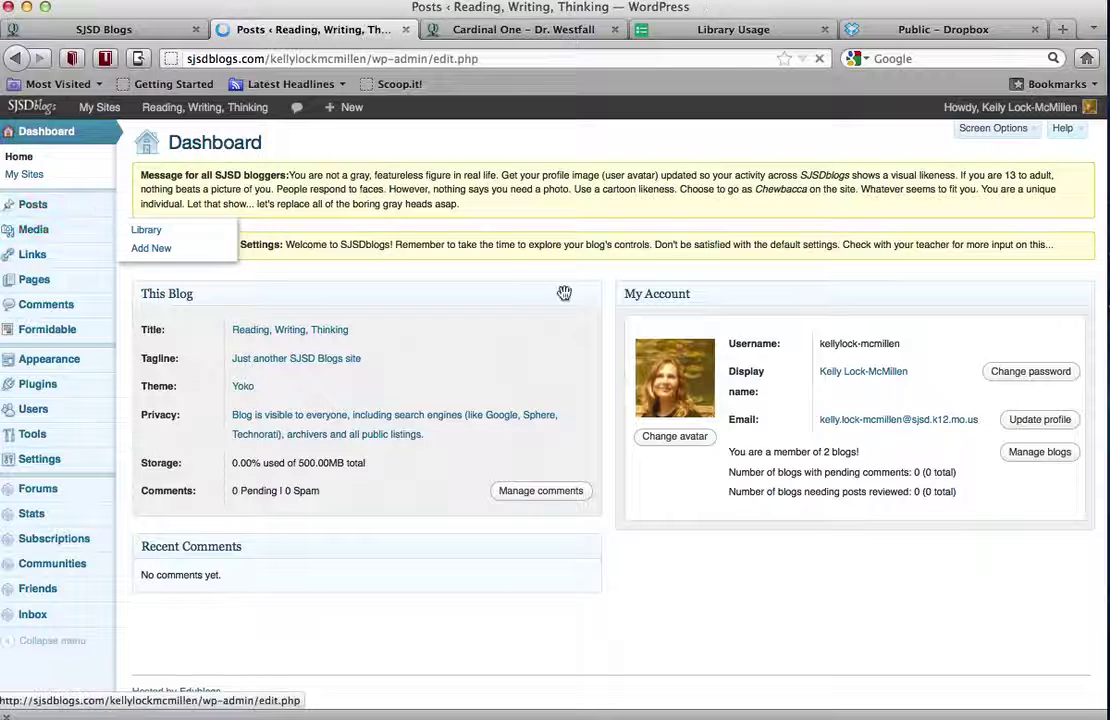
scroll(548, 292, down, 3)
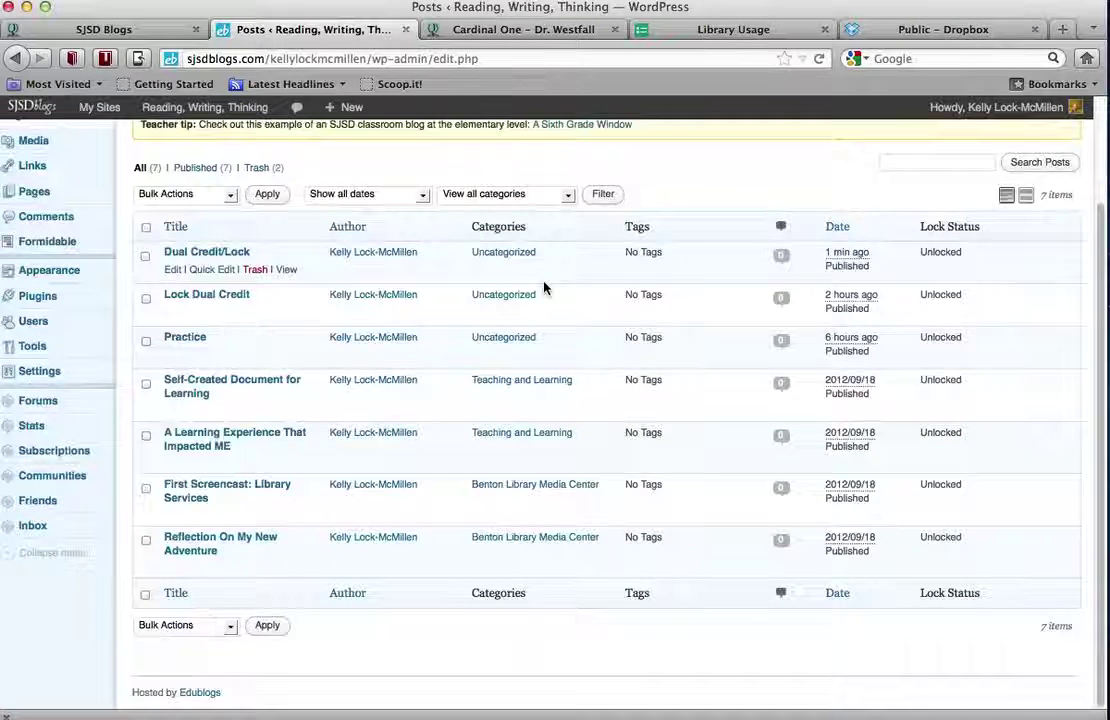
scroll(545, 288, up, 3)
scroll(545, 288, down, 3)
scroll(545, 288, up, 2)
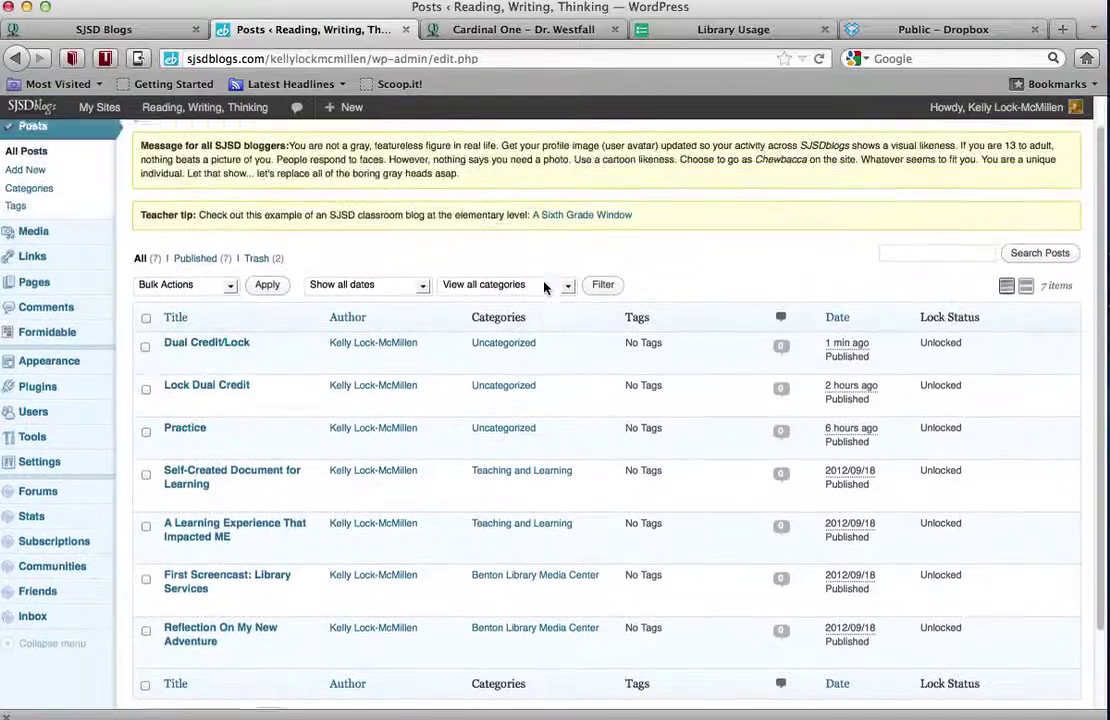
mouse_move(155, 358)
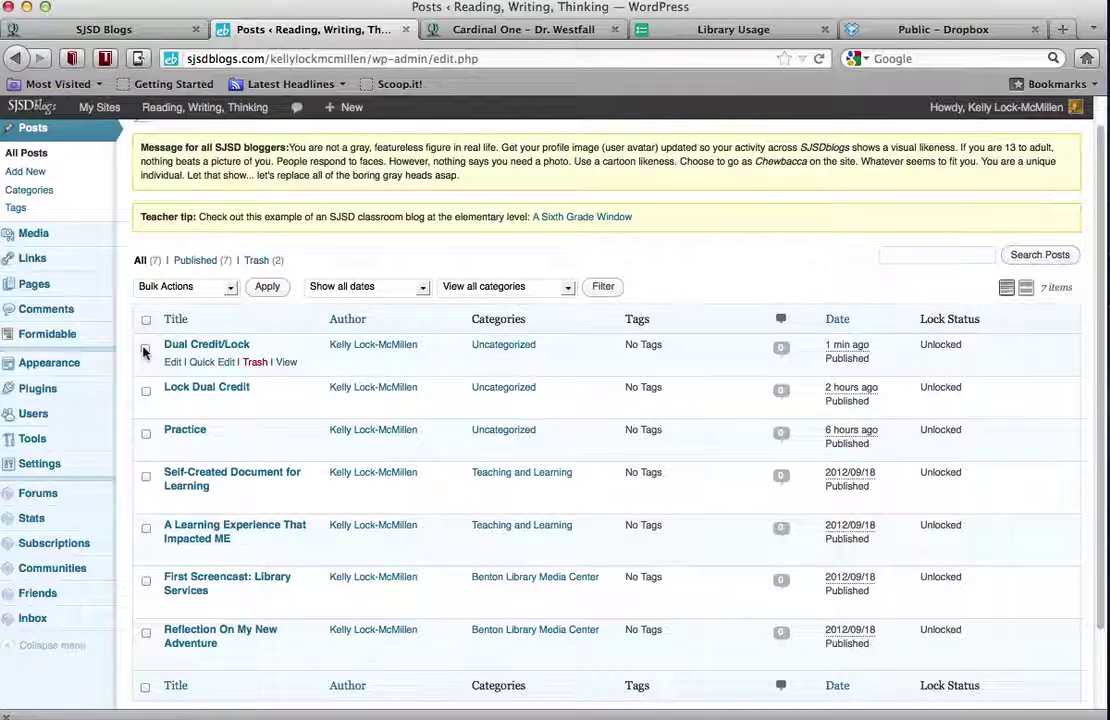
click(145, 349)
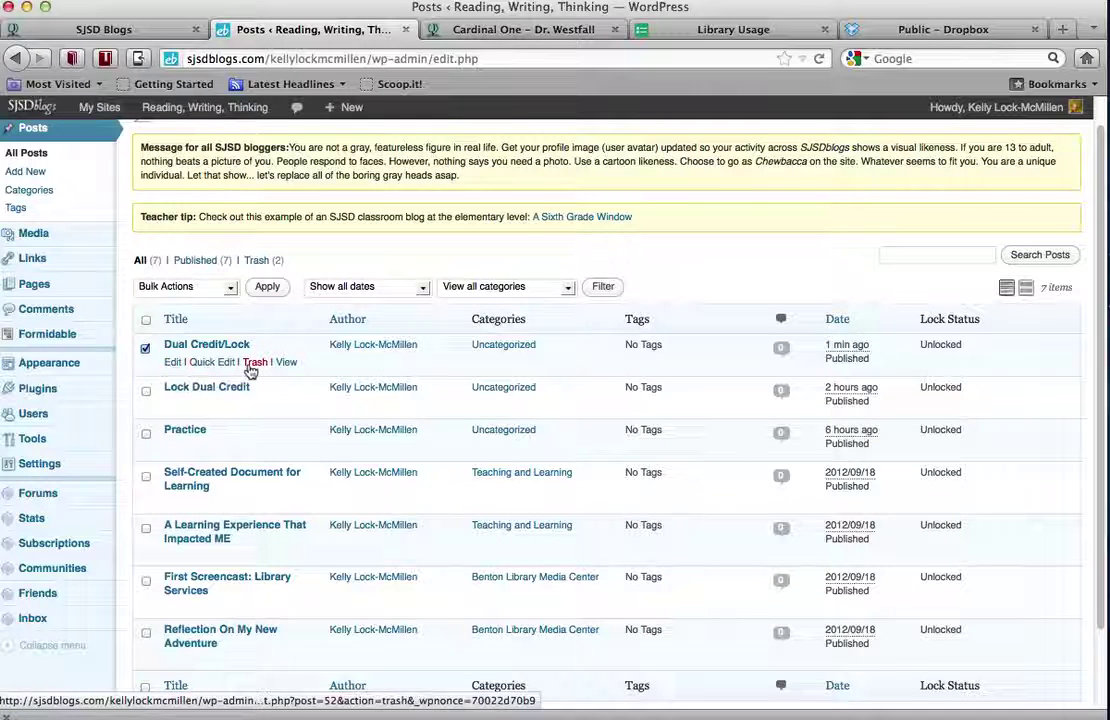
click(173, 363)
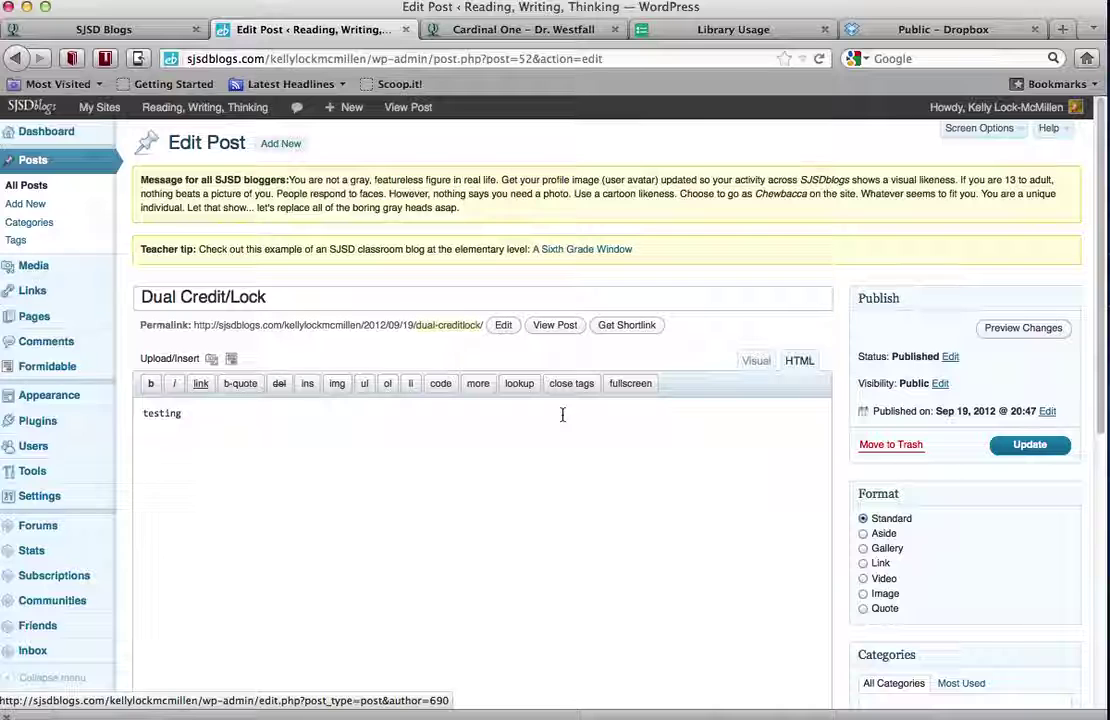
scroll(562, 414, down, 2)
scroll(562, 414, down, 3)
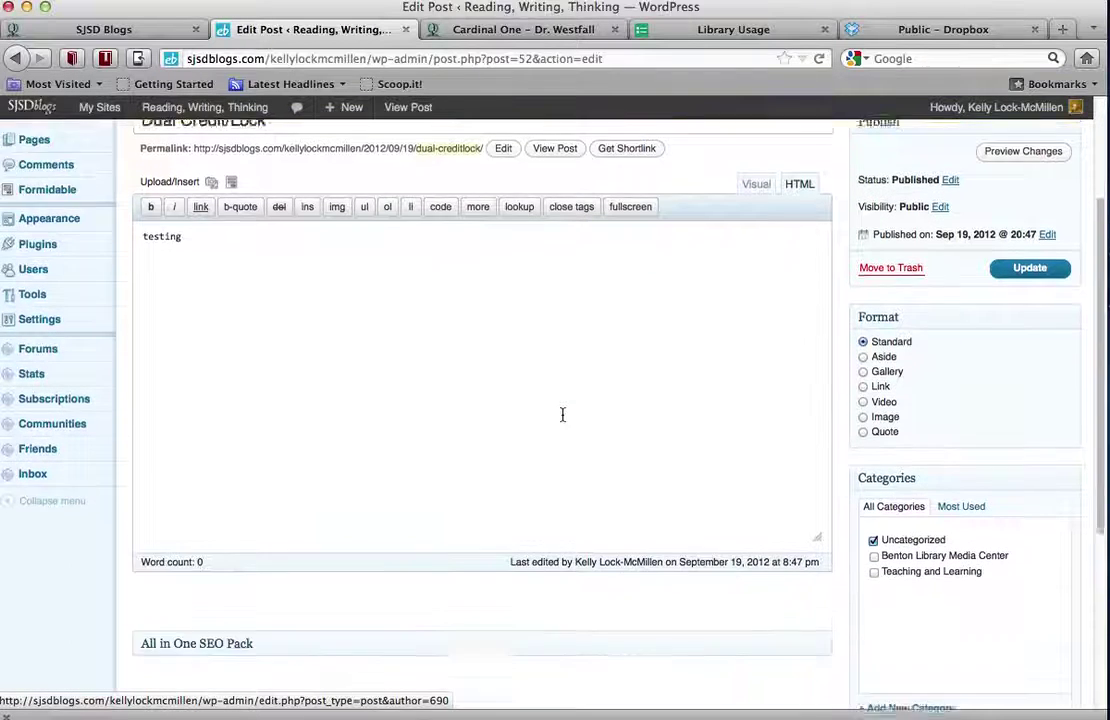
scroll(562, 418, down, 2)
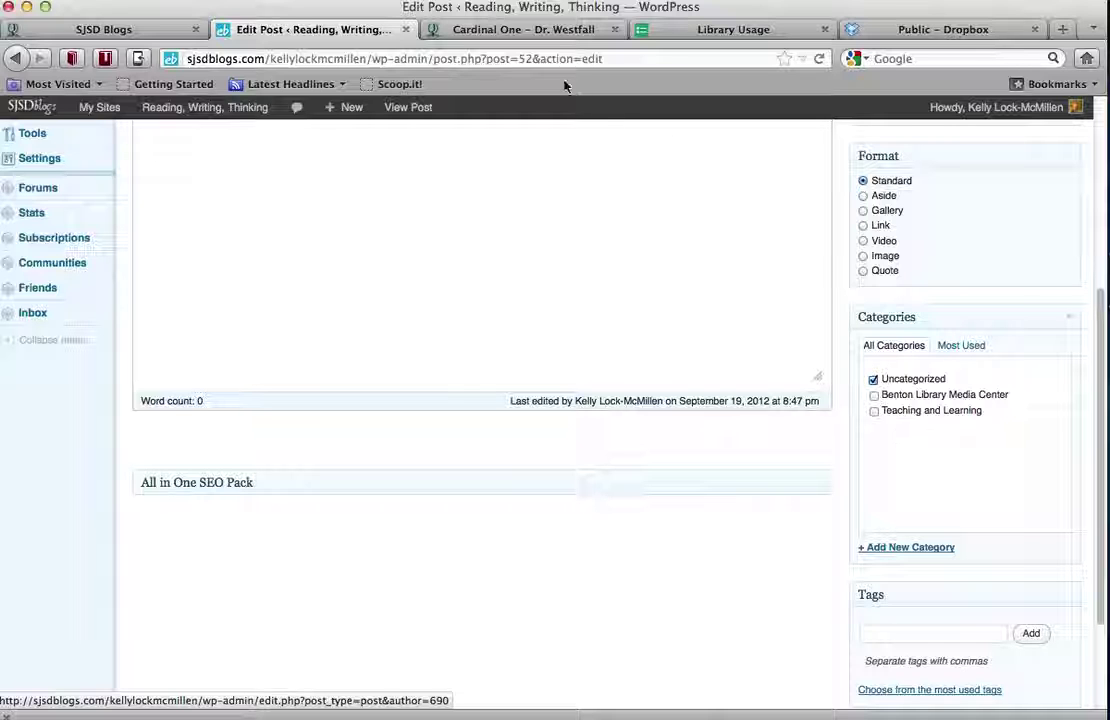
Switch to the Cardinal One – Dr. Westfall blog and browse its posts and FK, LT, LS categories
click(527, 32)
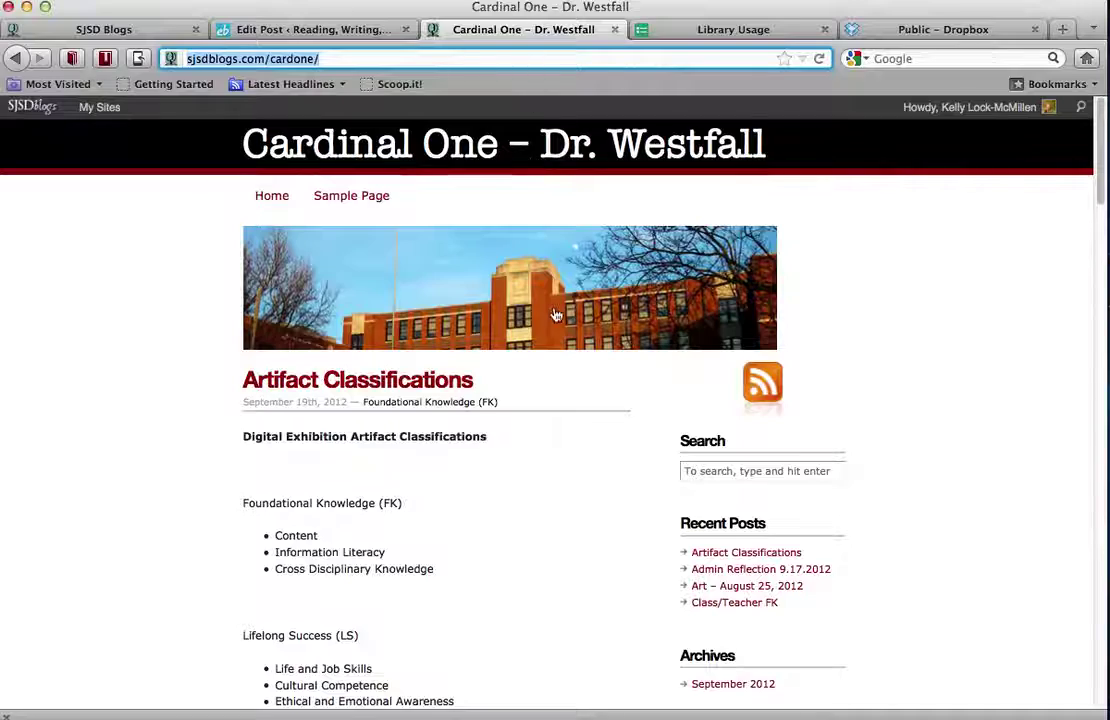
click(567, 471)
scroll(567, 471, down, 10)
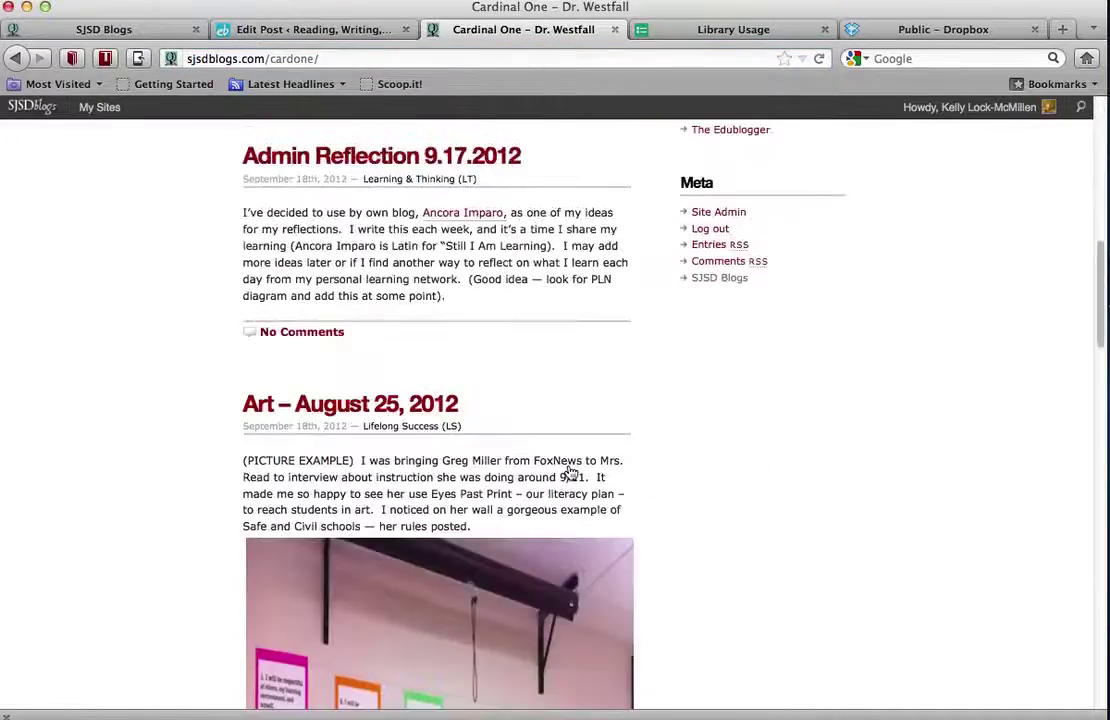
scroll(569, 471, down, 15)
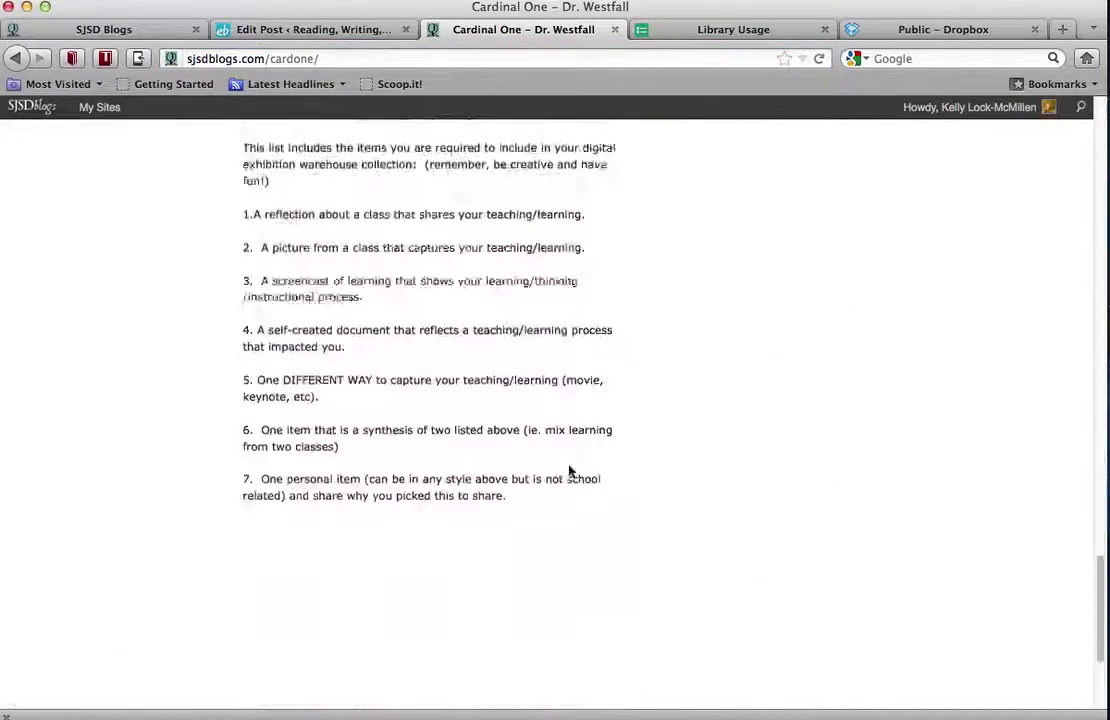
scroll(569, 471, up, 2)
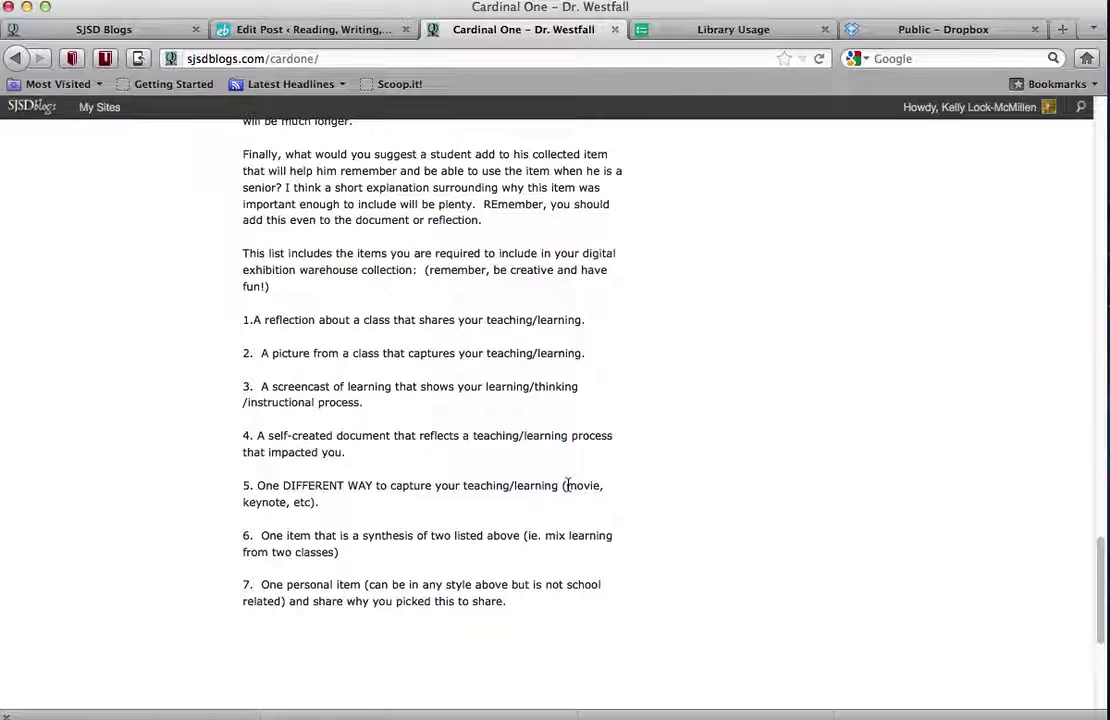
scroll(699, 428, up, 20)
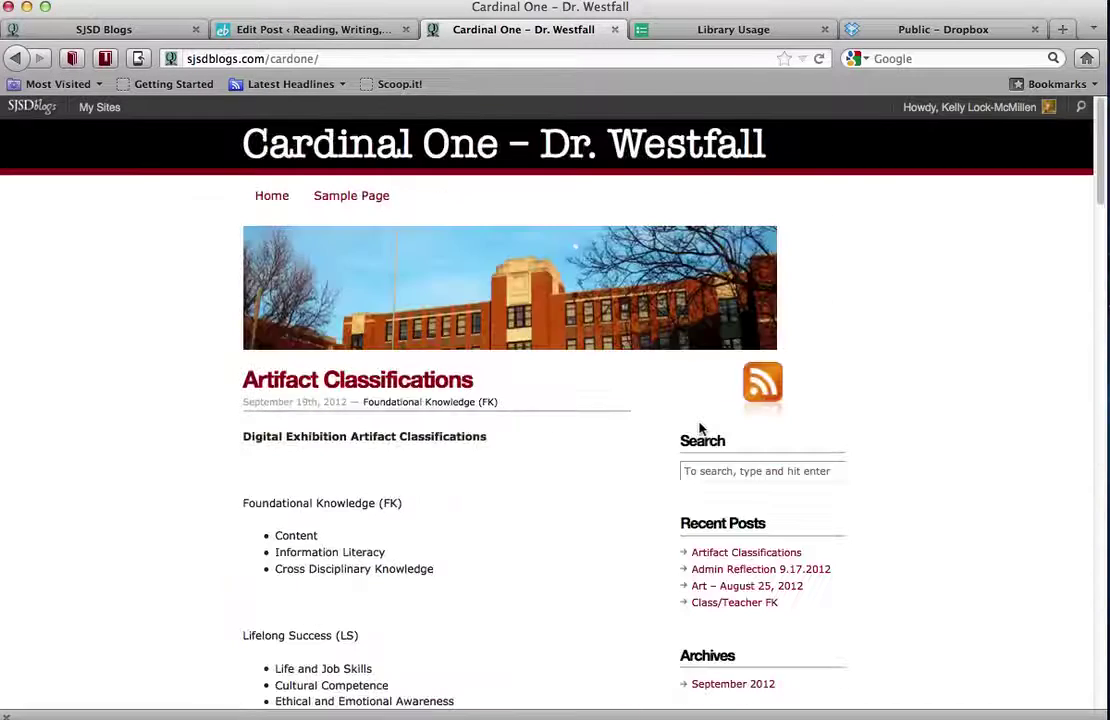
scroll(699, 428, down, 2)
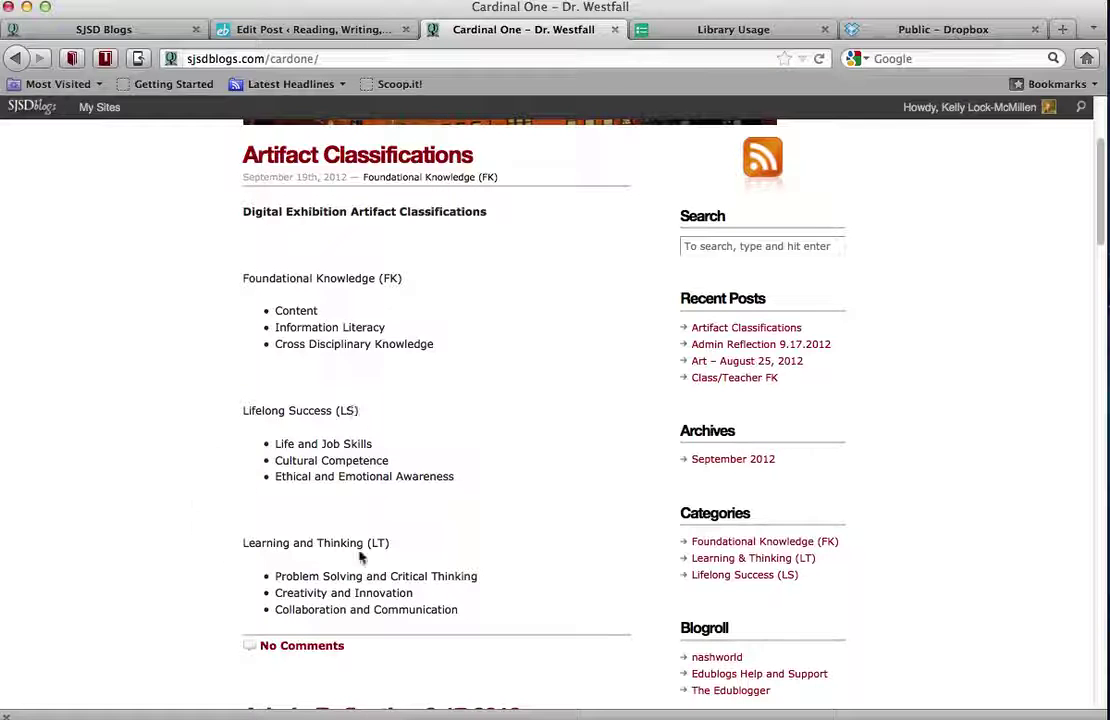
scroll(477, 534, down, 1)
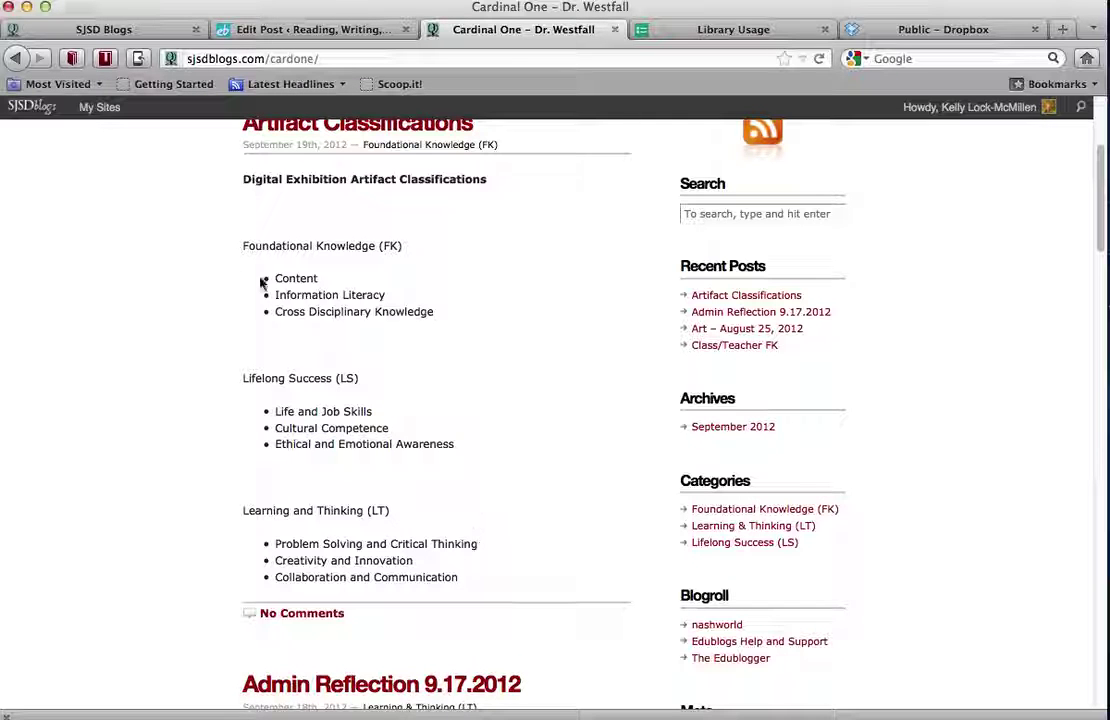
scroll(491, 334, down, 3)
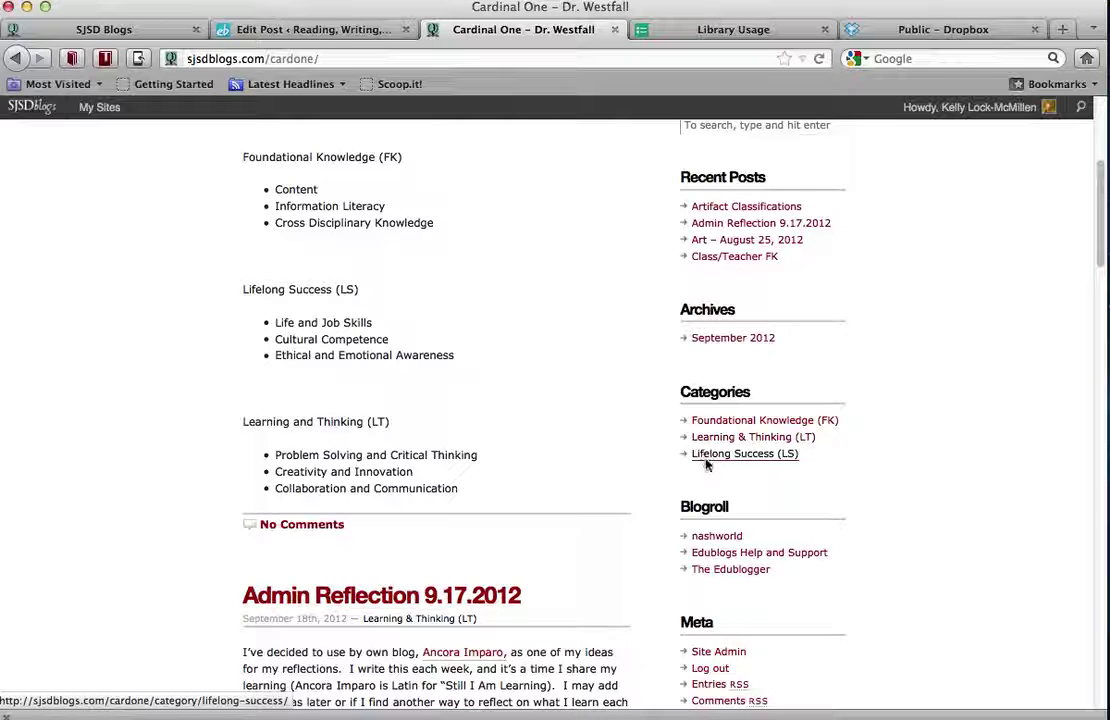
scroll(885, 408, up, 5)
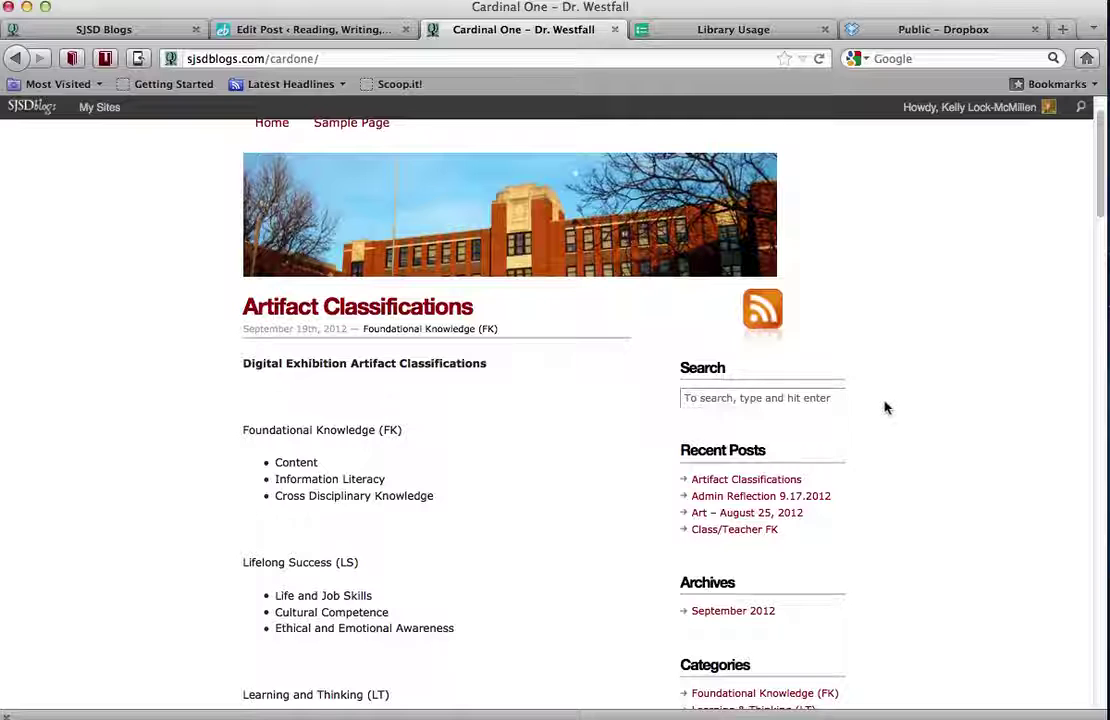
Move Dual Credit/Lock from Uncategorized to Benton Library Media Center and update the post
click(308, 32)
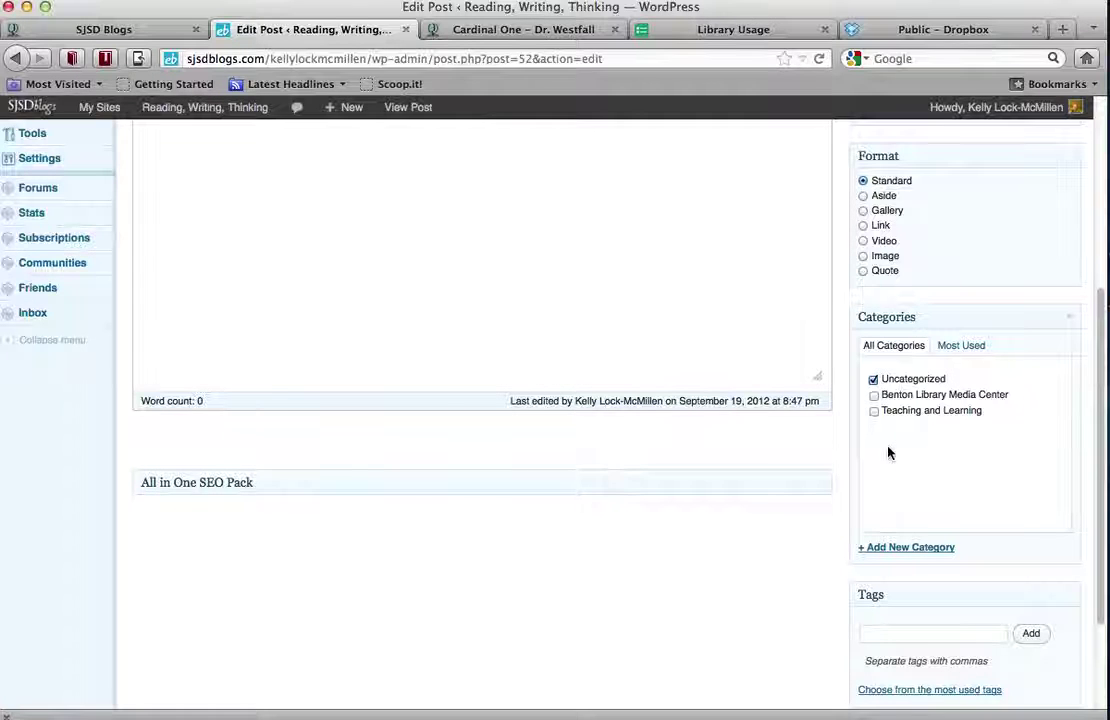
scroll(887, 452, down, 1)
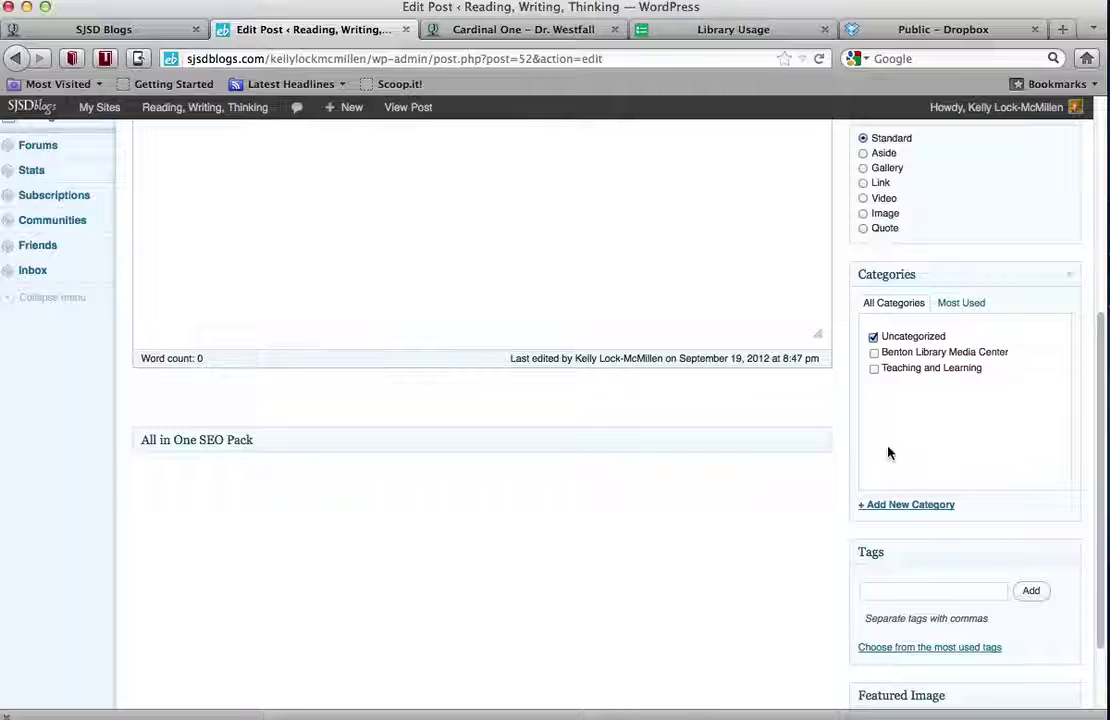
click(896, 510)
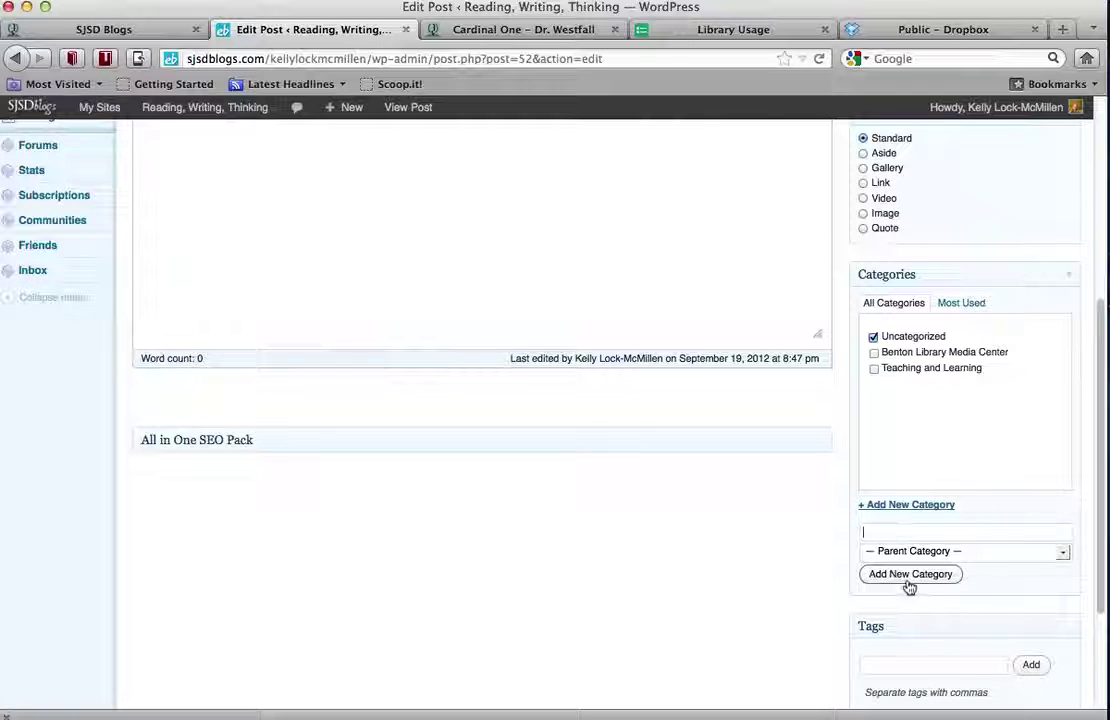
scroll(951, 455, up, 5)
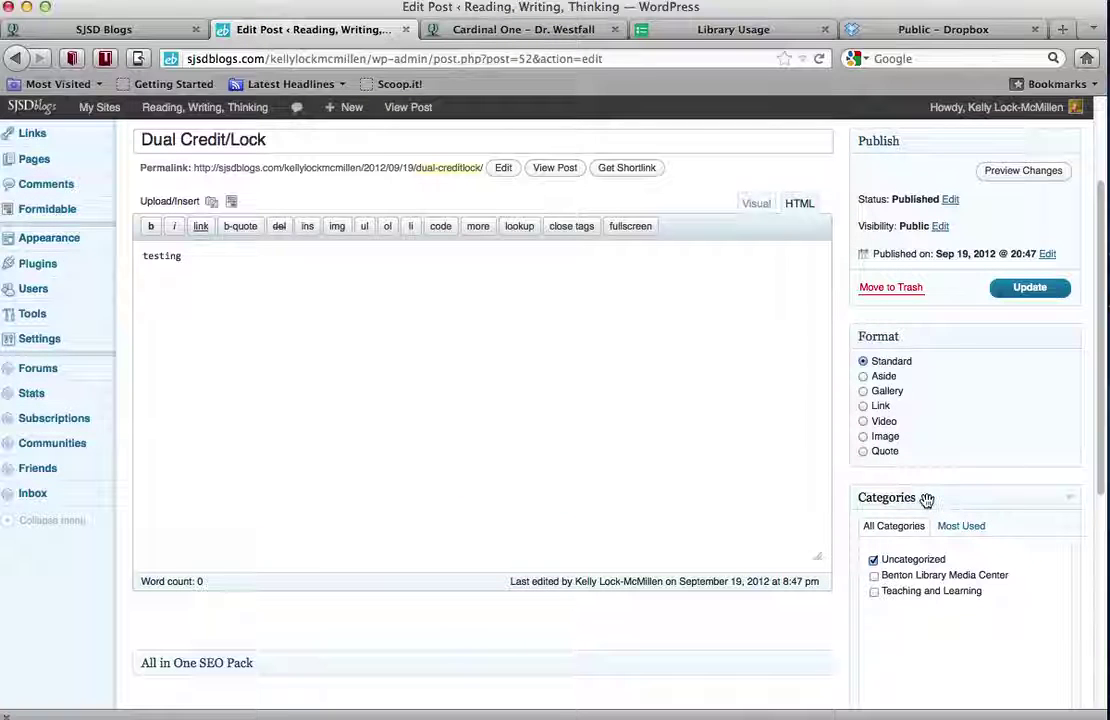
scroll(639, 426, up, 2)
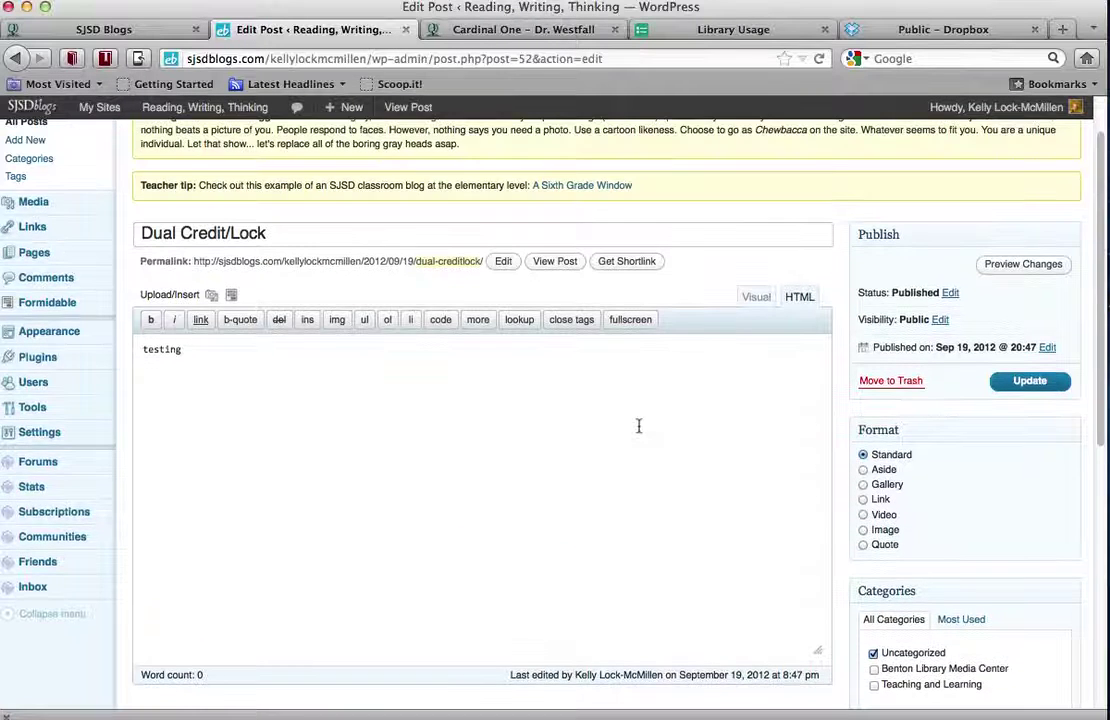
scroll(639, 426, down, 6)
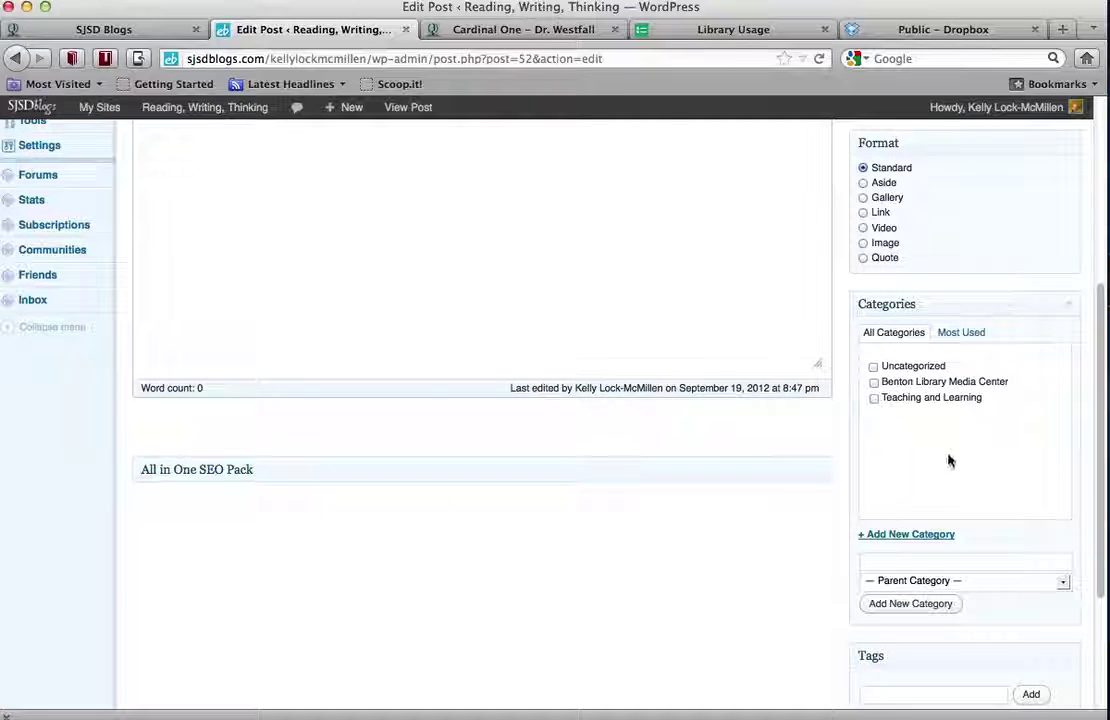
click(874, 384)
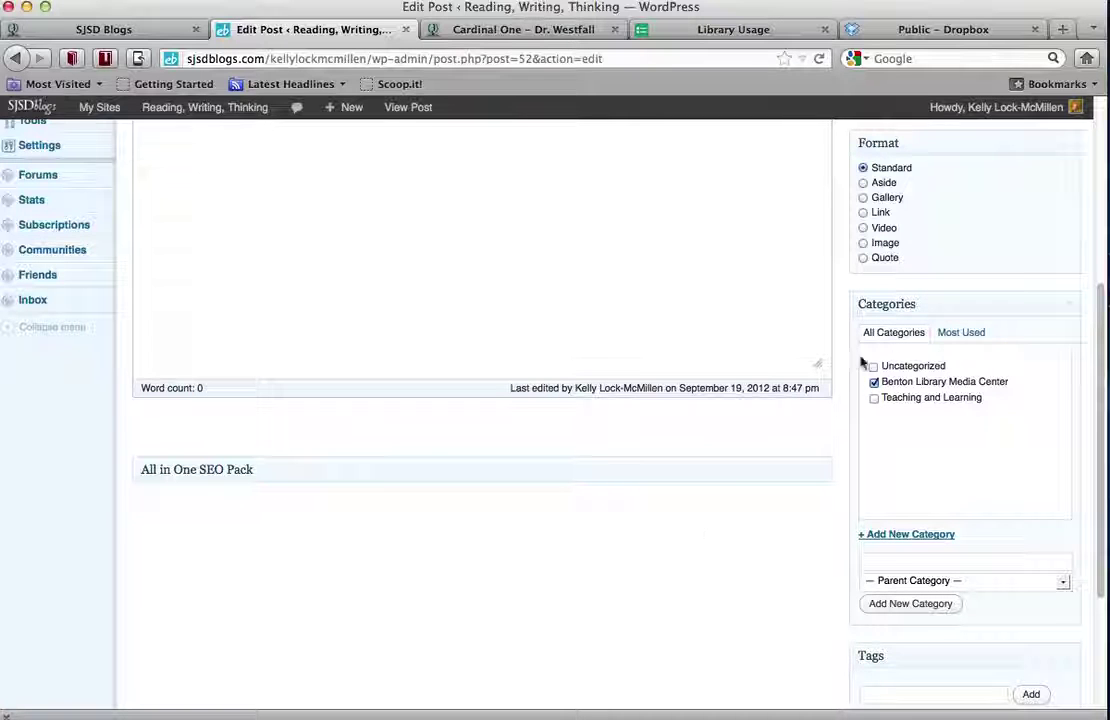
scroll(877, 384, up, 5)
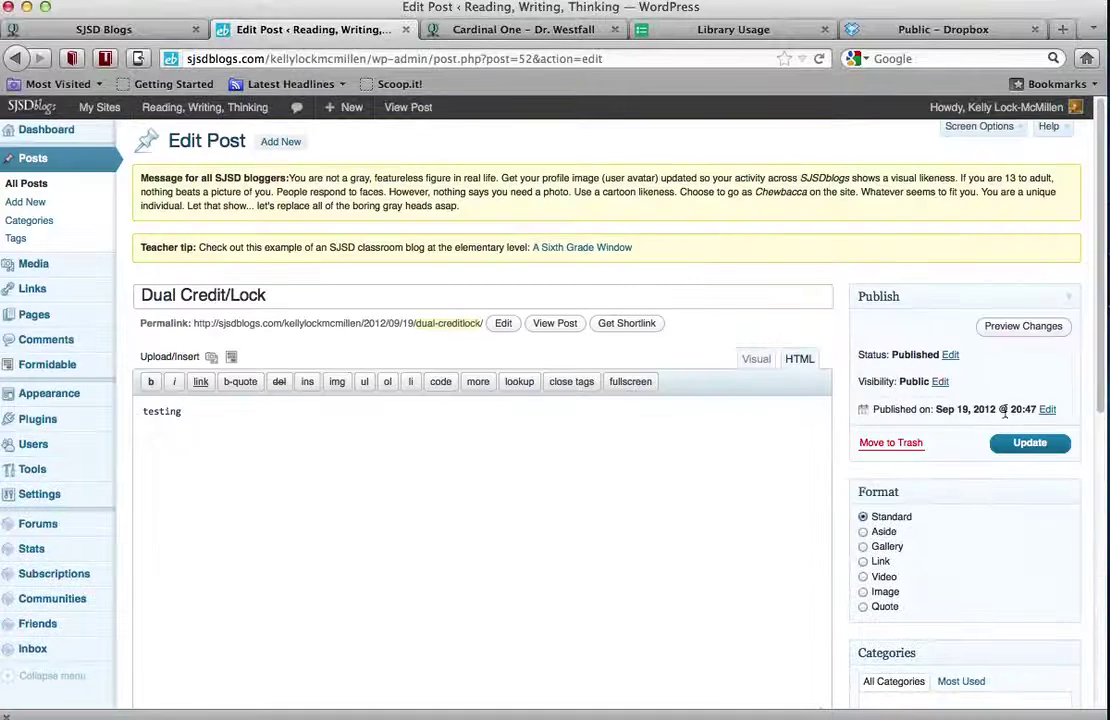
click(1030, 445)
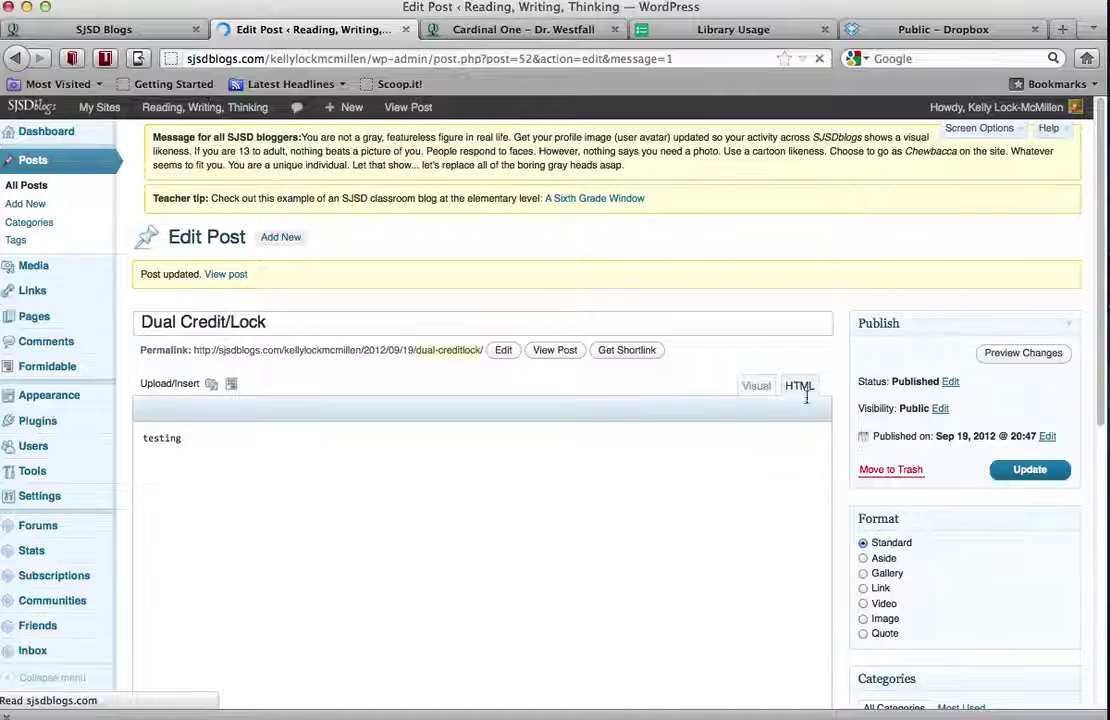
Open the live blog and browse the Benton Library Media Center category's posts, including Dual Credit/Lock
mouse_move(235, 110)
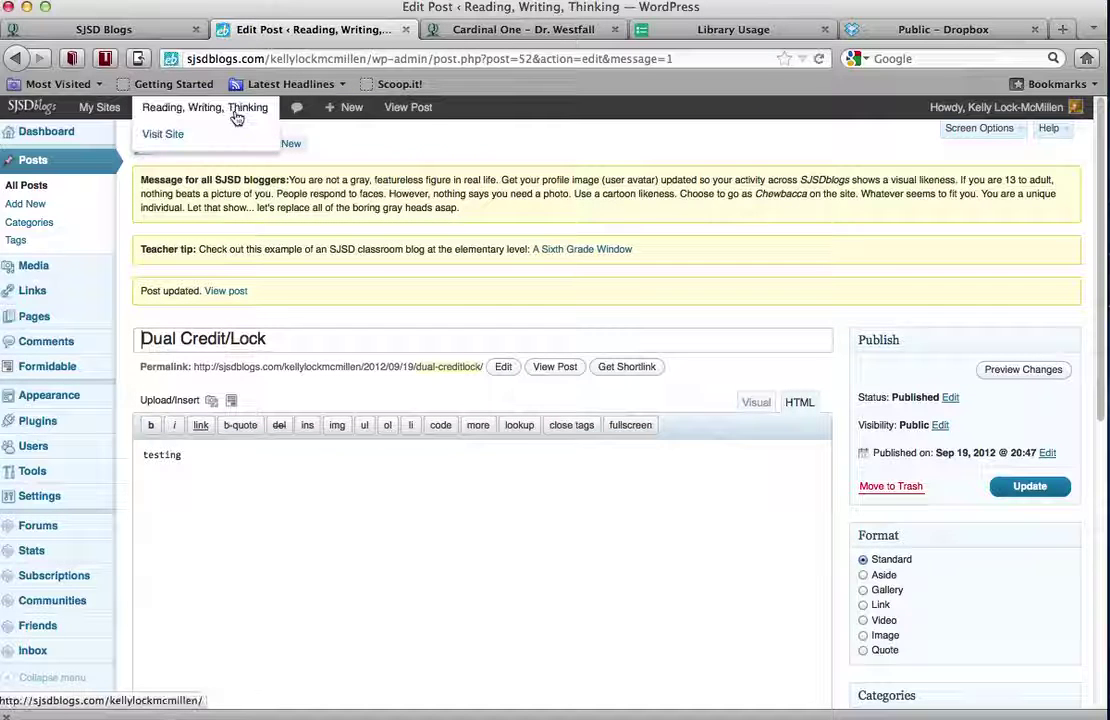
click(163, 135)
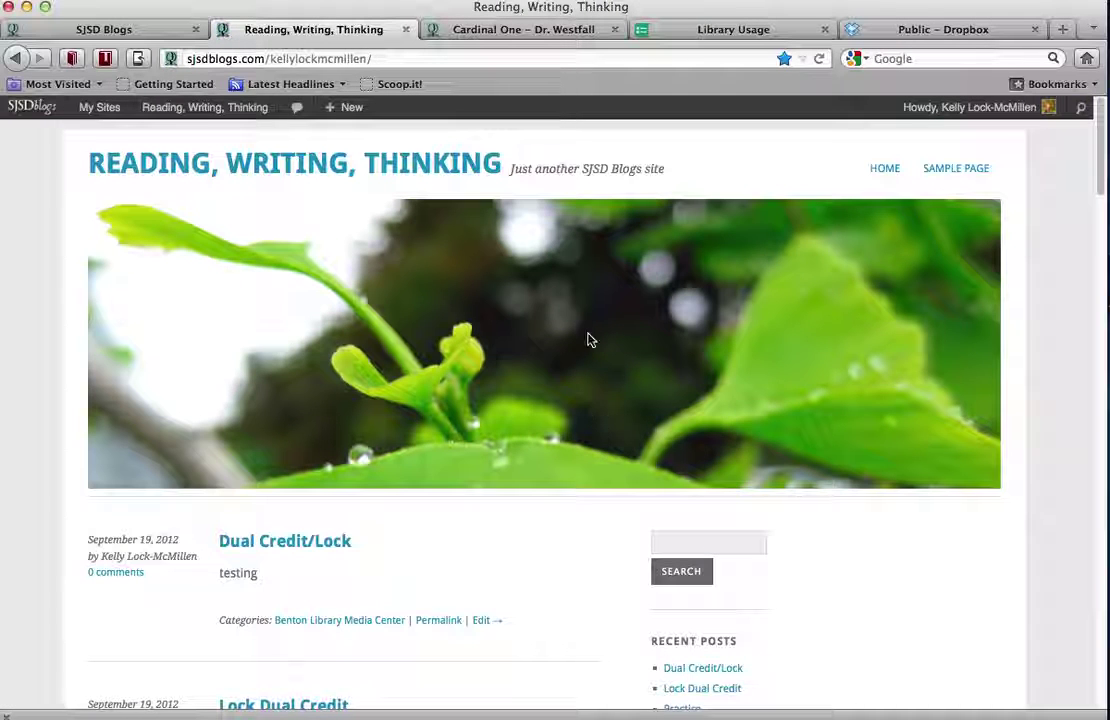
scroll(523, 535, down, 4)
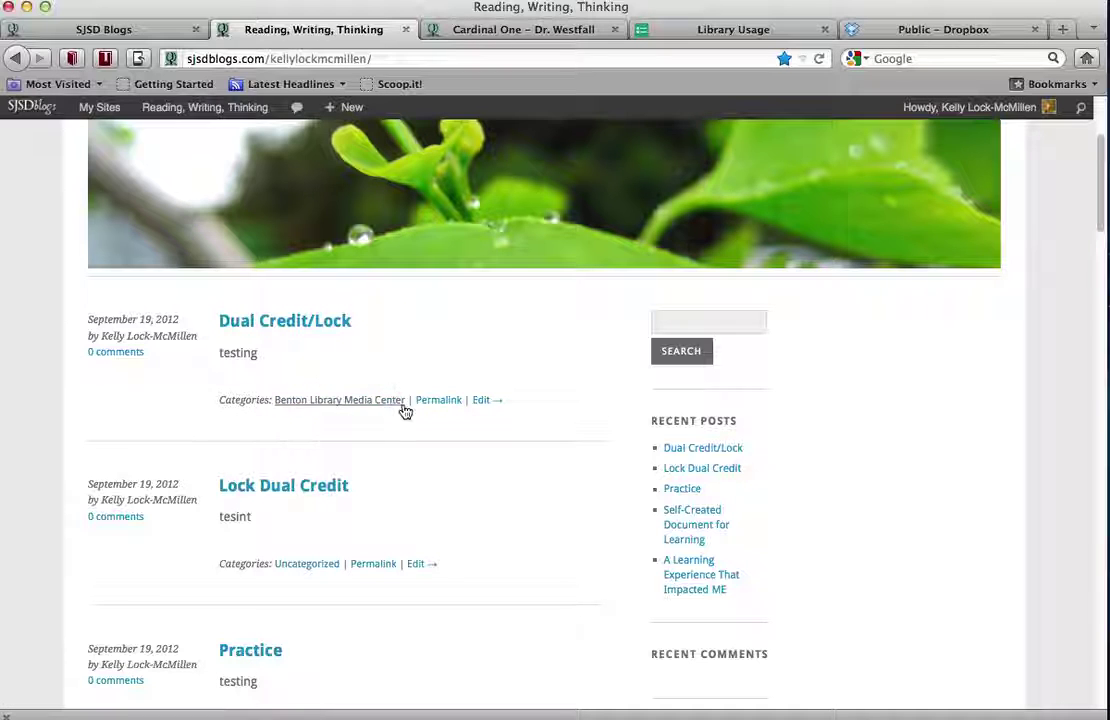
scroll(555, 391, down, 9)
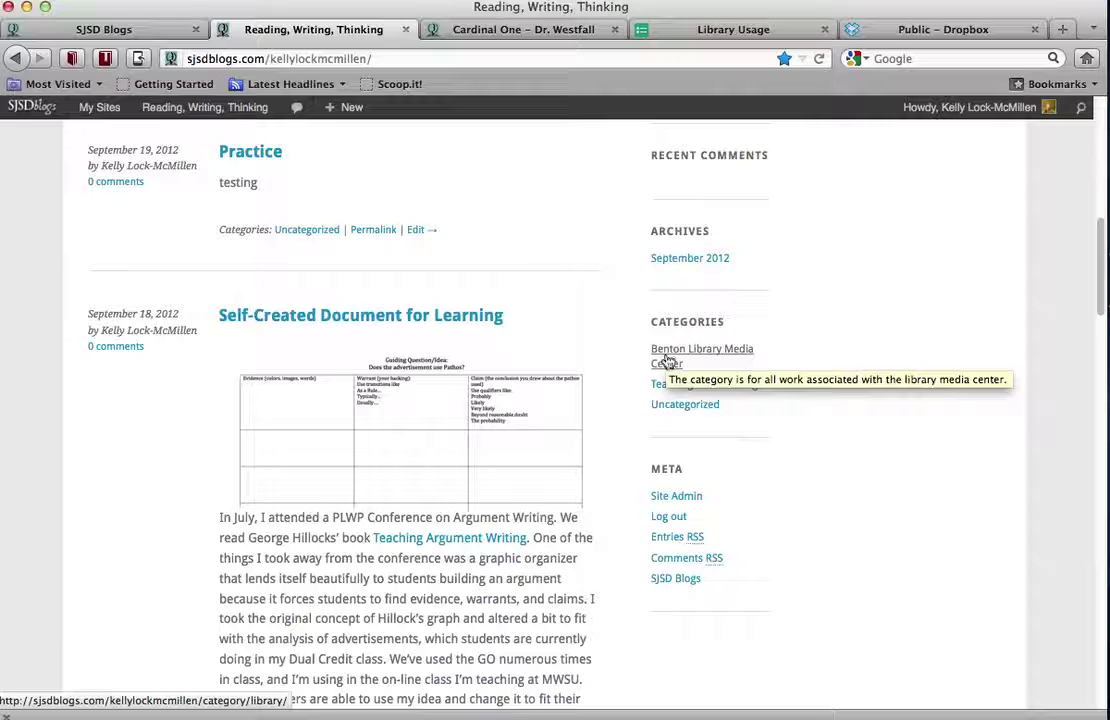
click(667, 362)
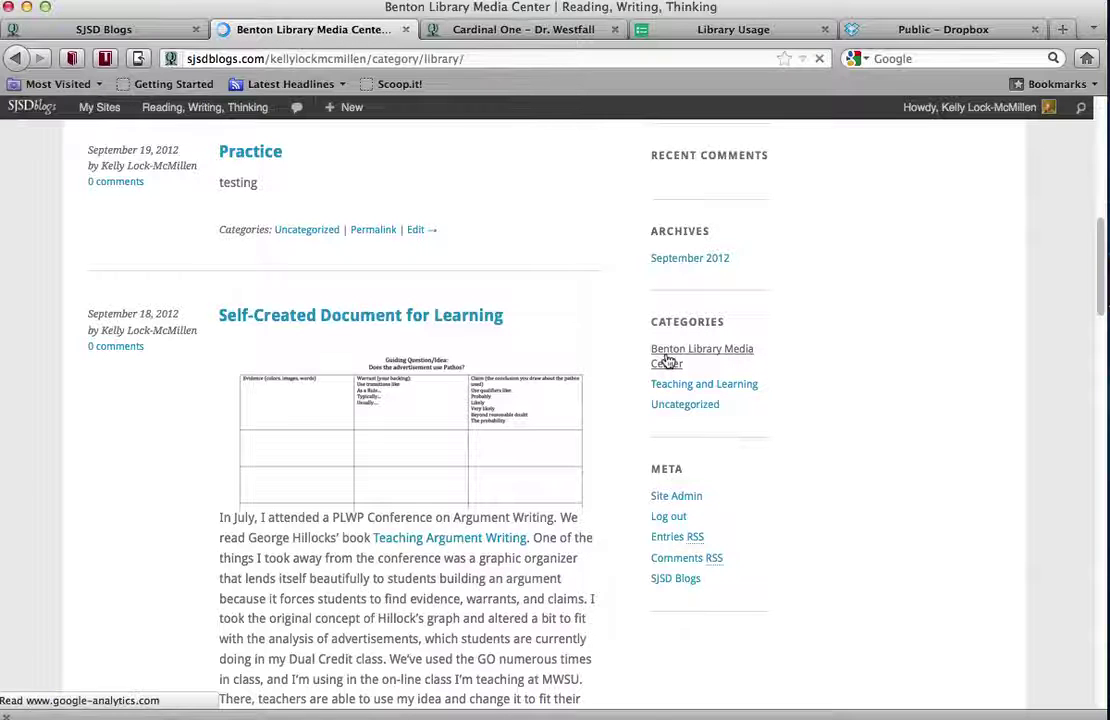
scroll(801, 467, down, 3)
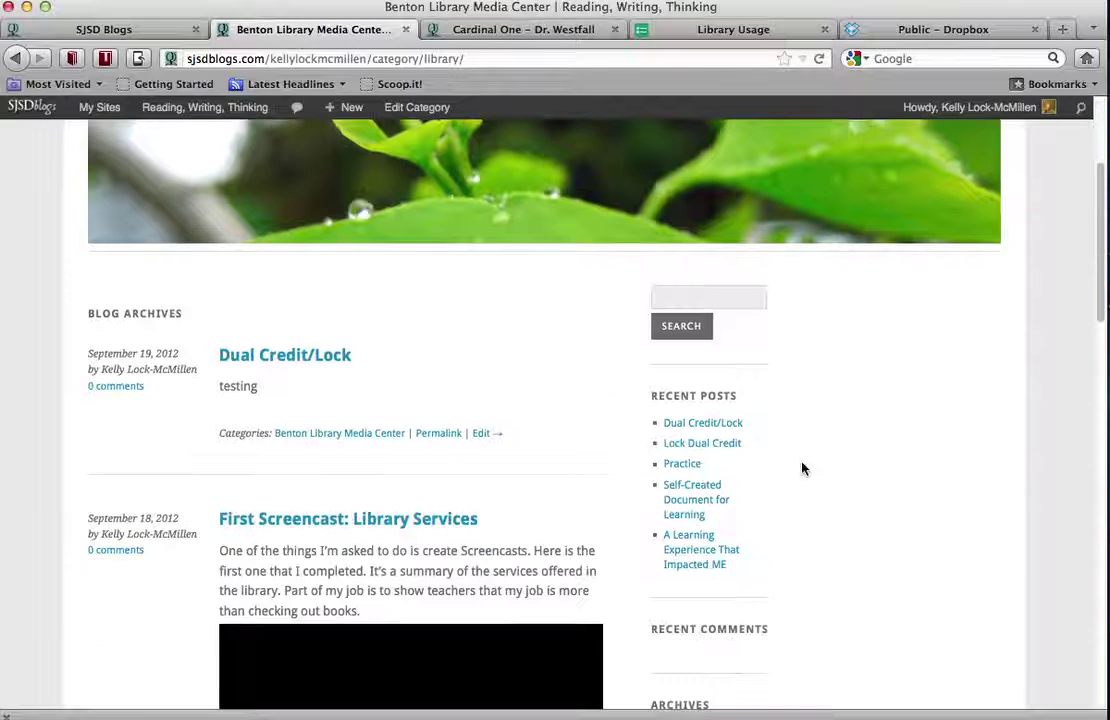
scroll(801, 467, down, 5)
scroll(801, 467, down, 10)
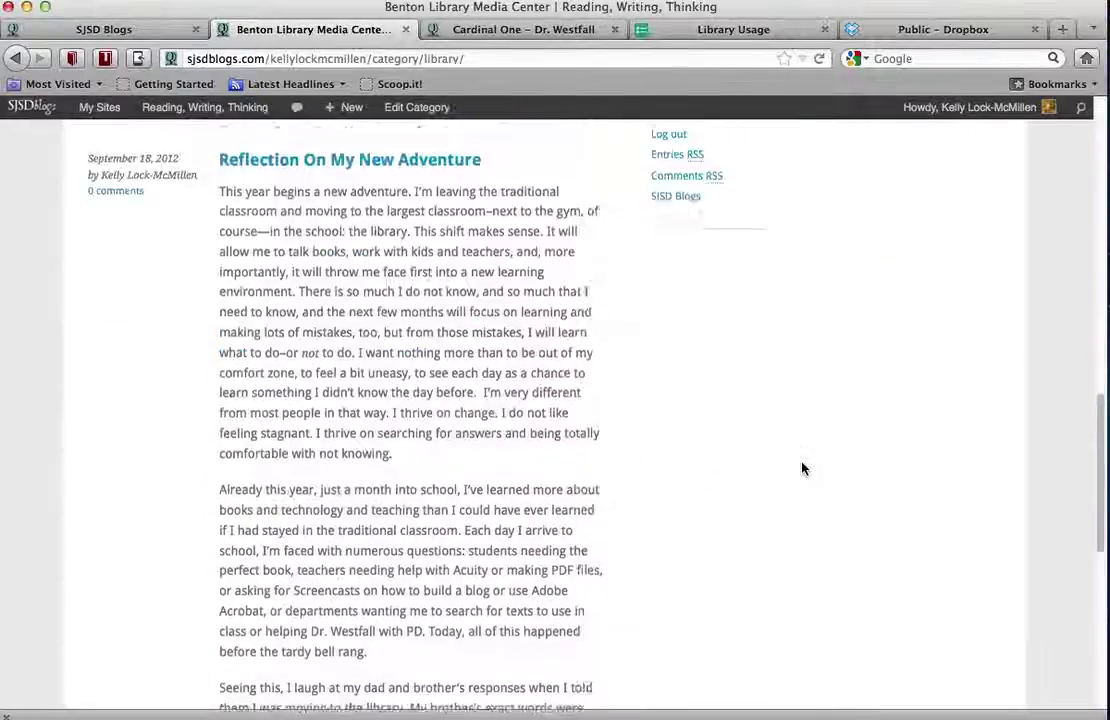
scroll(801, 471, up, 15)
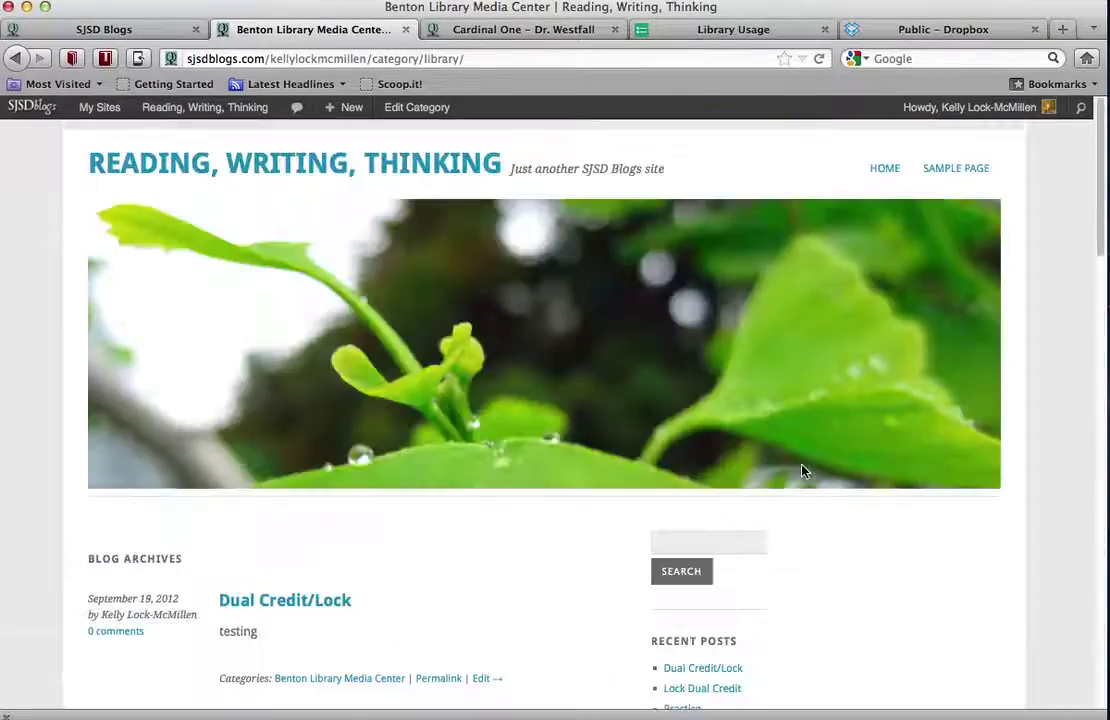
scroll(801, 471, down, 4)
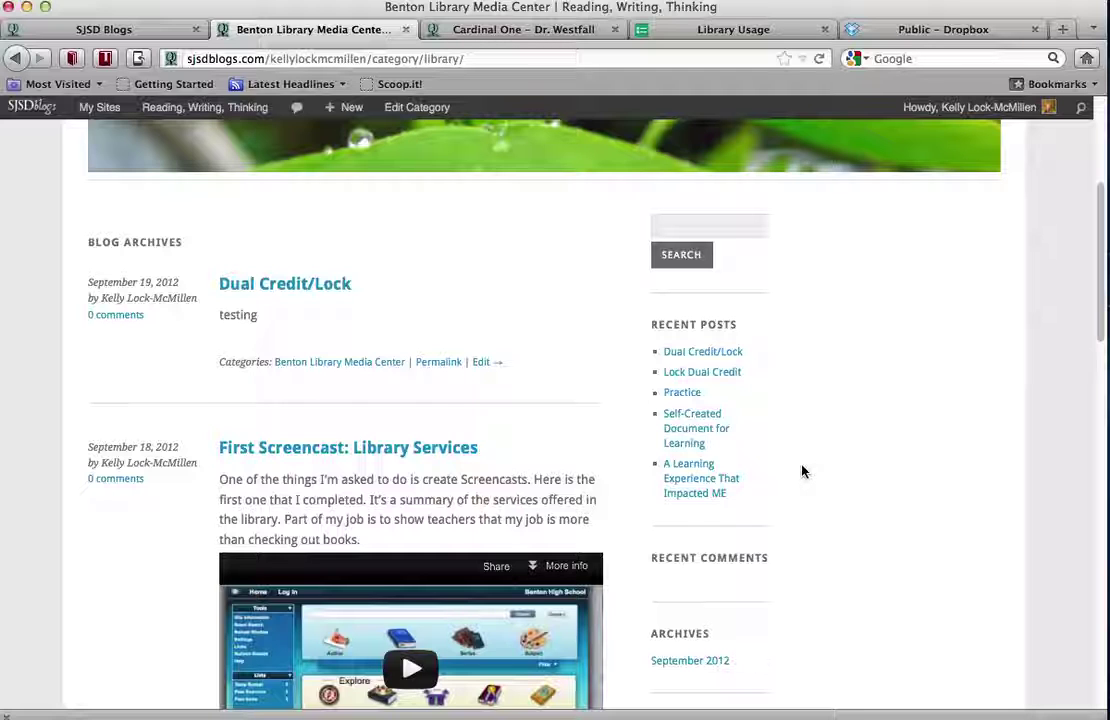
scroll(801, 471, down, 5)
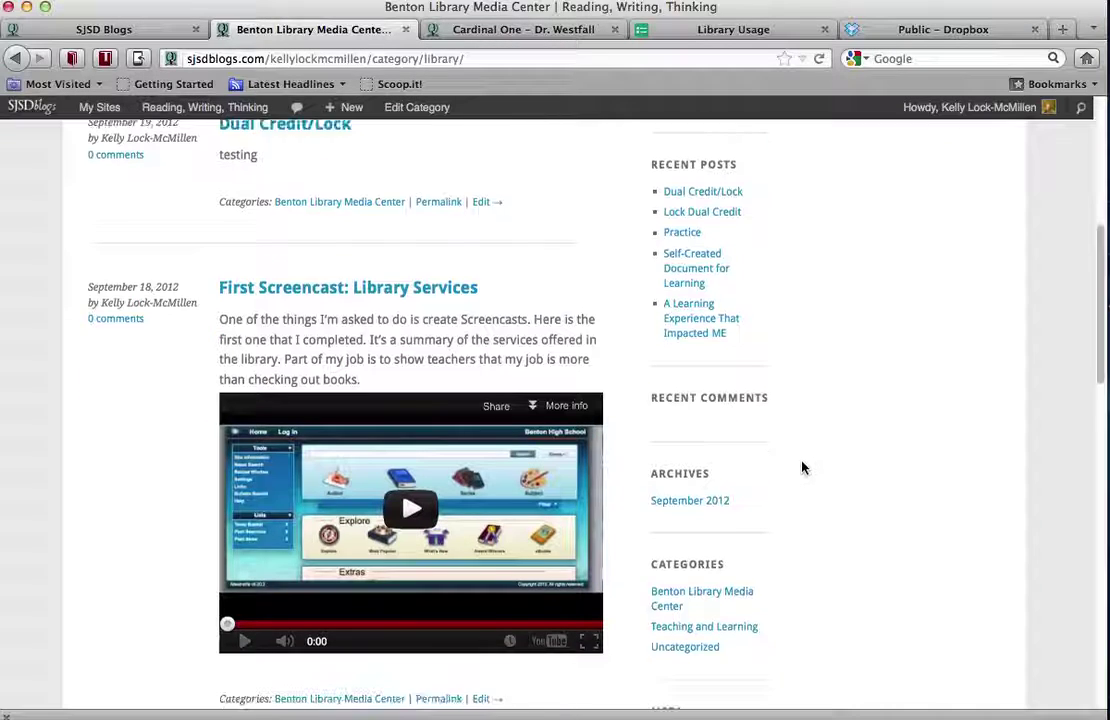
Return to the blog's home page, where Dual Credit/Lock is the top post
click(15, 58)
scroll(758, 335, up, 3)
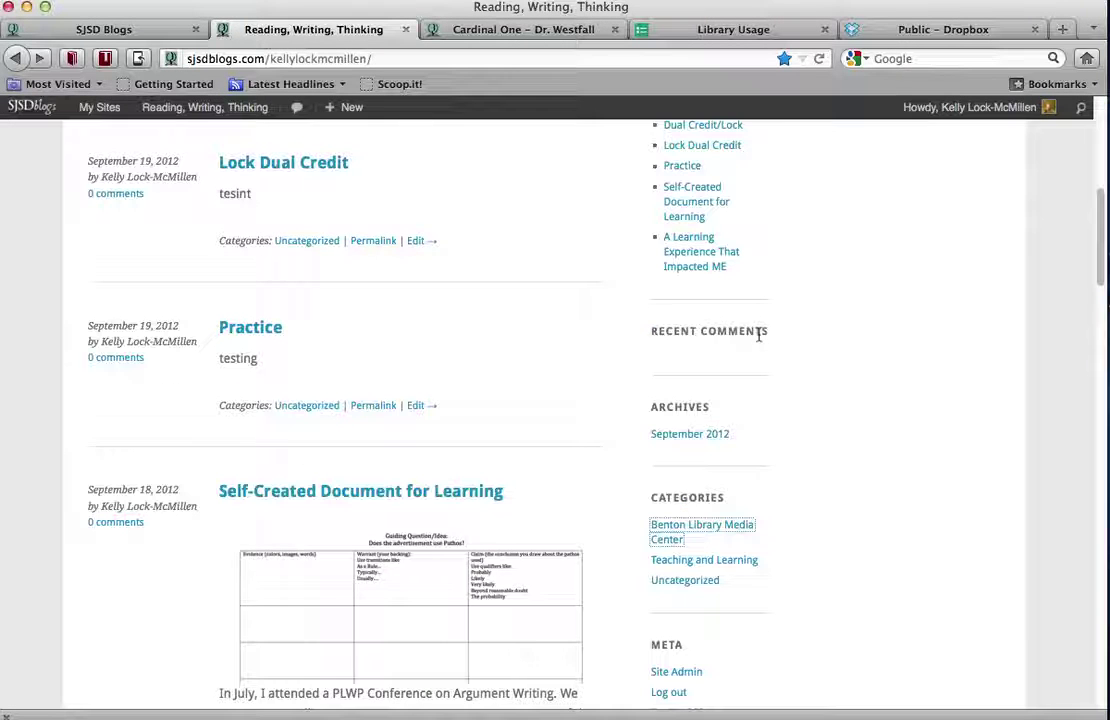
scroll(758, 340, up, 9)
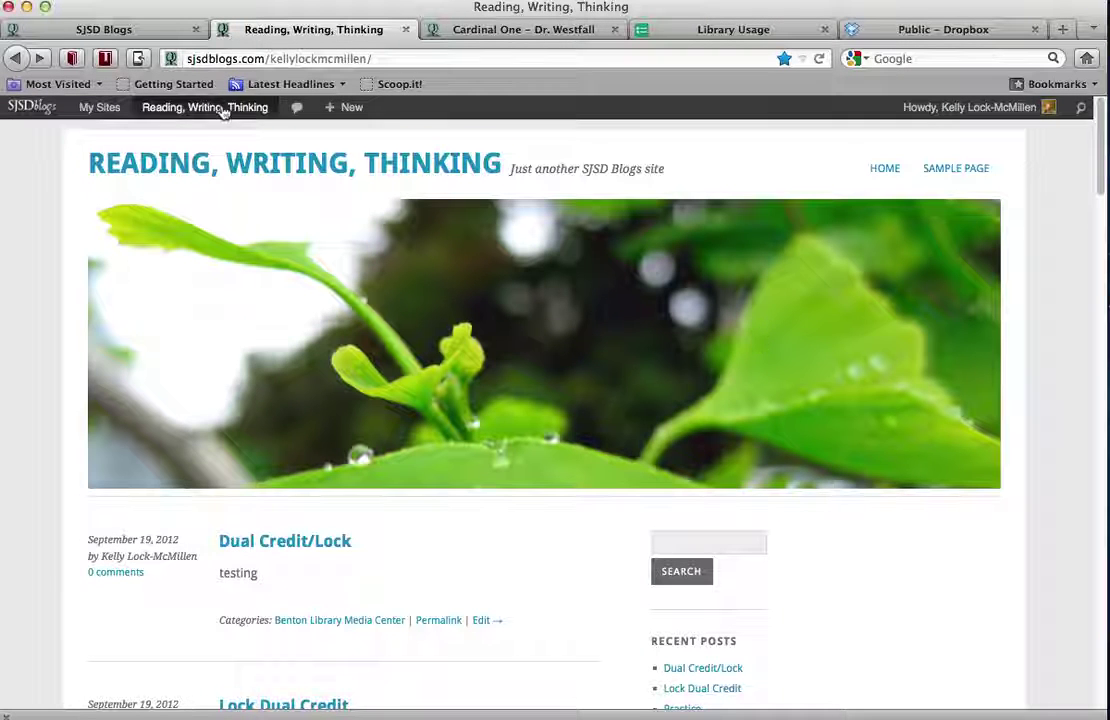
mouse_move(216, 114)
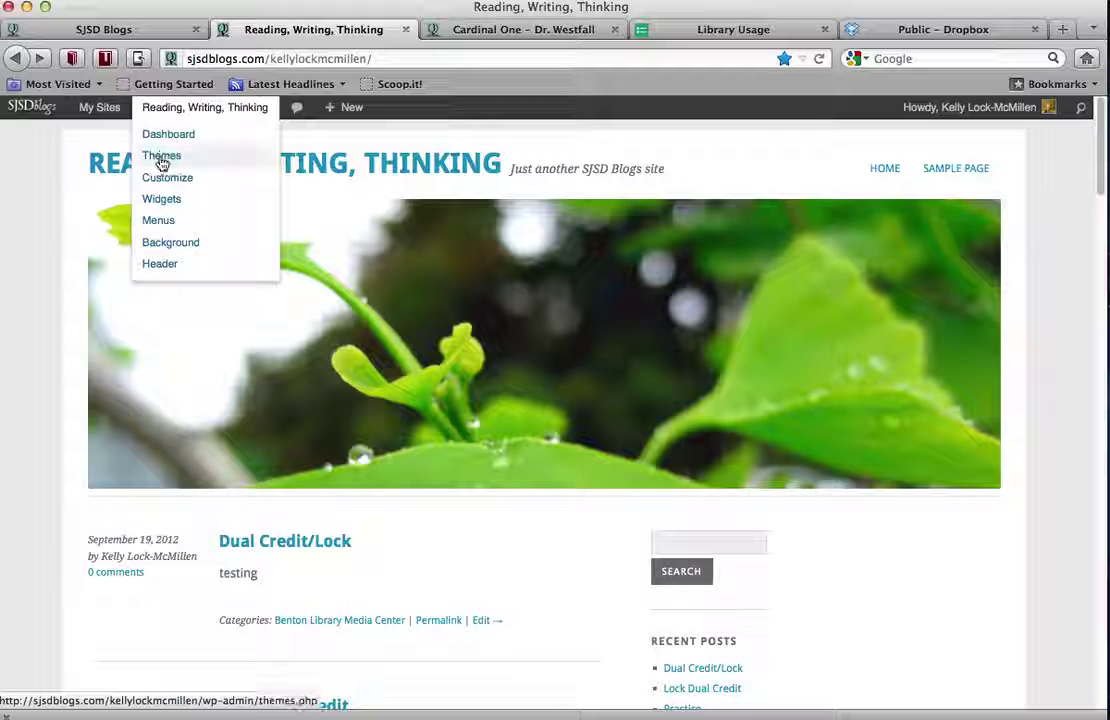
Go from the blog's Dashboard to Appearance > Themes
click(164, 136)
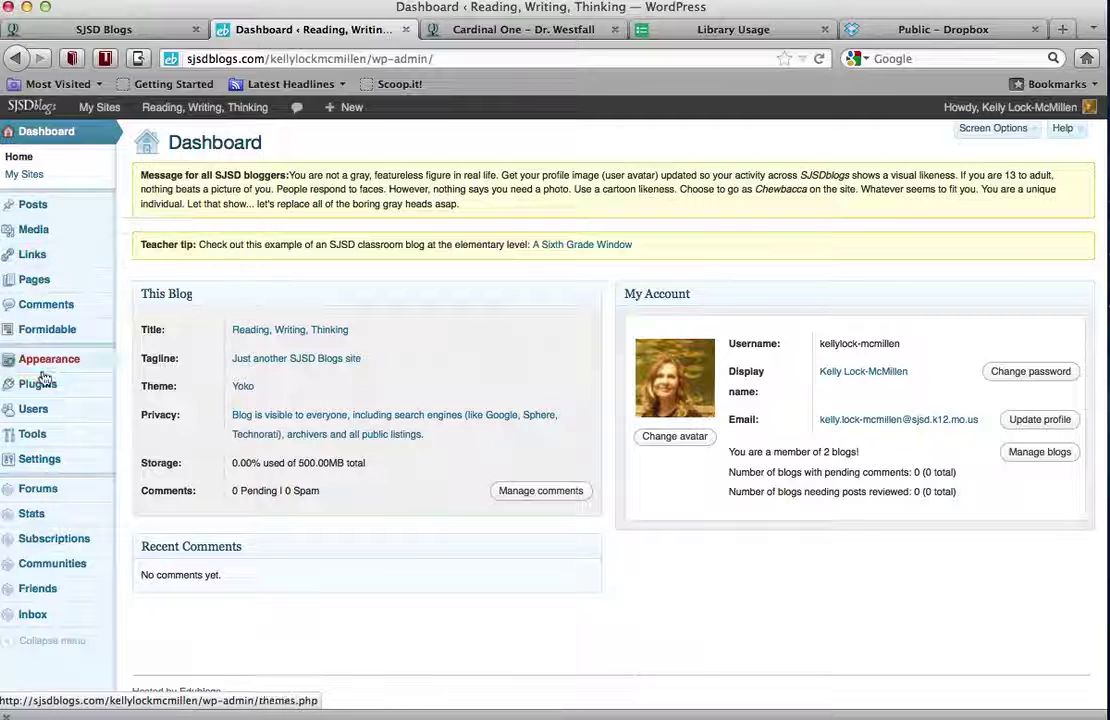
mouse_move(54, 363)
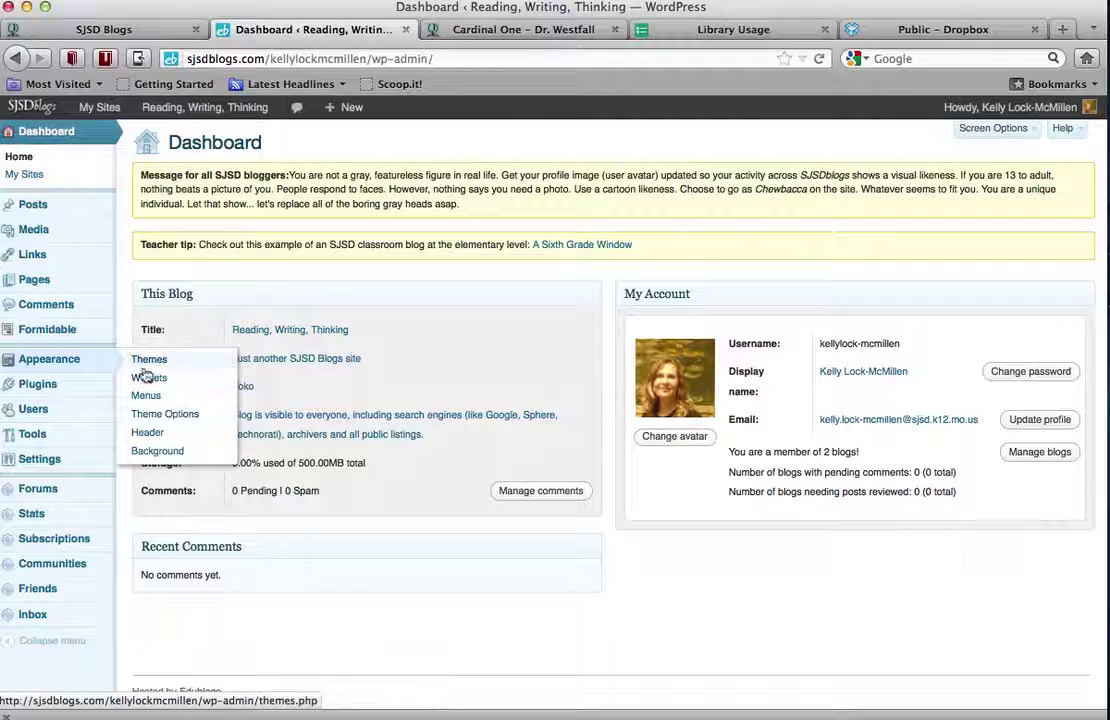
click(150, 360)
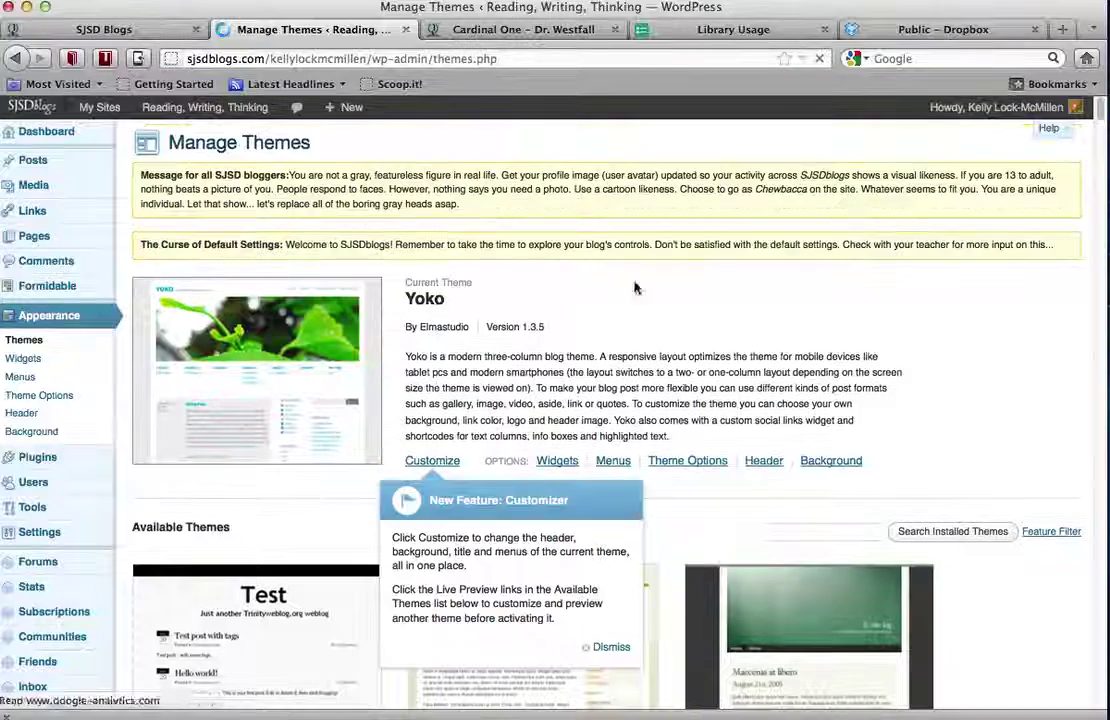
Dismiss the Customizer announcement, browse the themes, and choose Customize for the current Yoko 1.3.5 theme
scroll(882, 384, down, 5)
scroll(882, 380, up, 5)
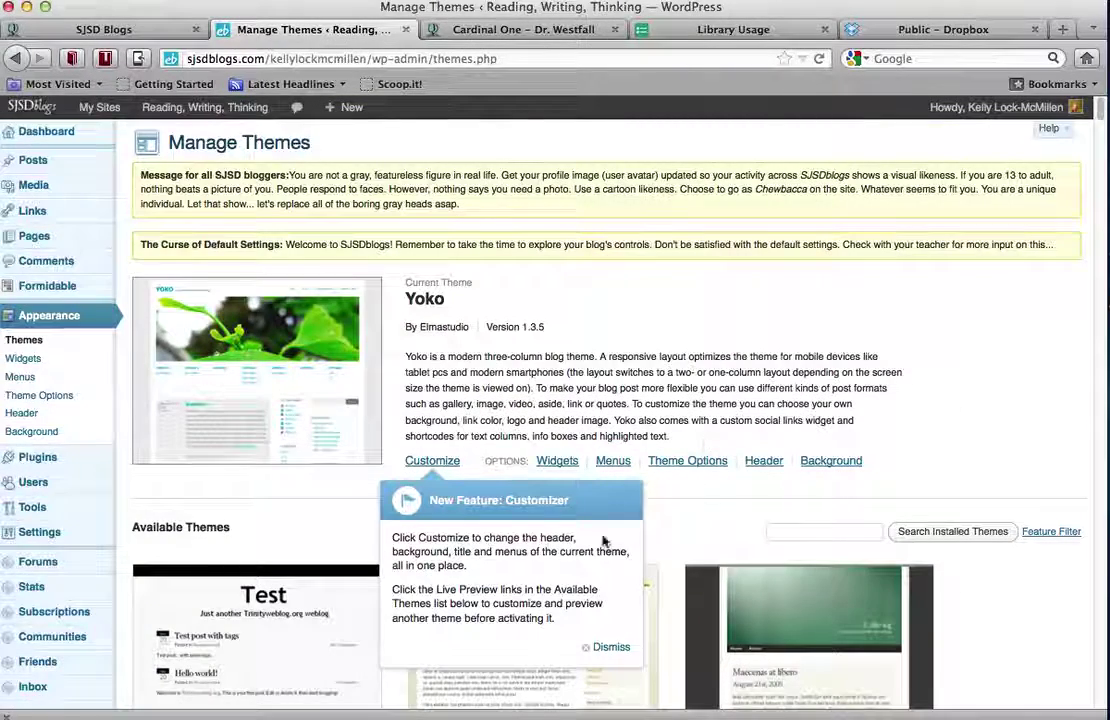
scroll(954, 476, down, 3)
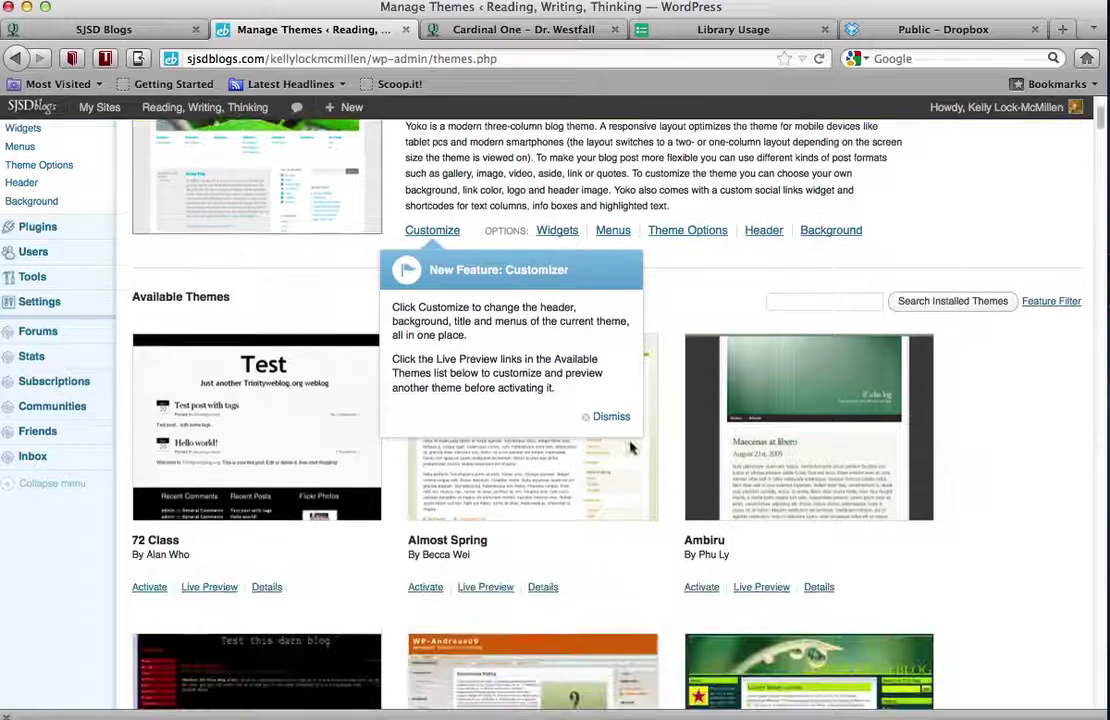
click(607, 417)
scroll(945, 468, down, 3)
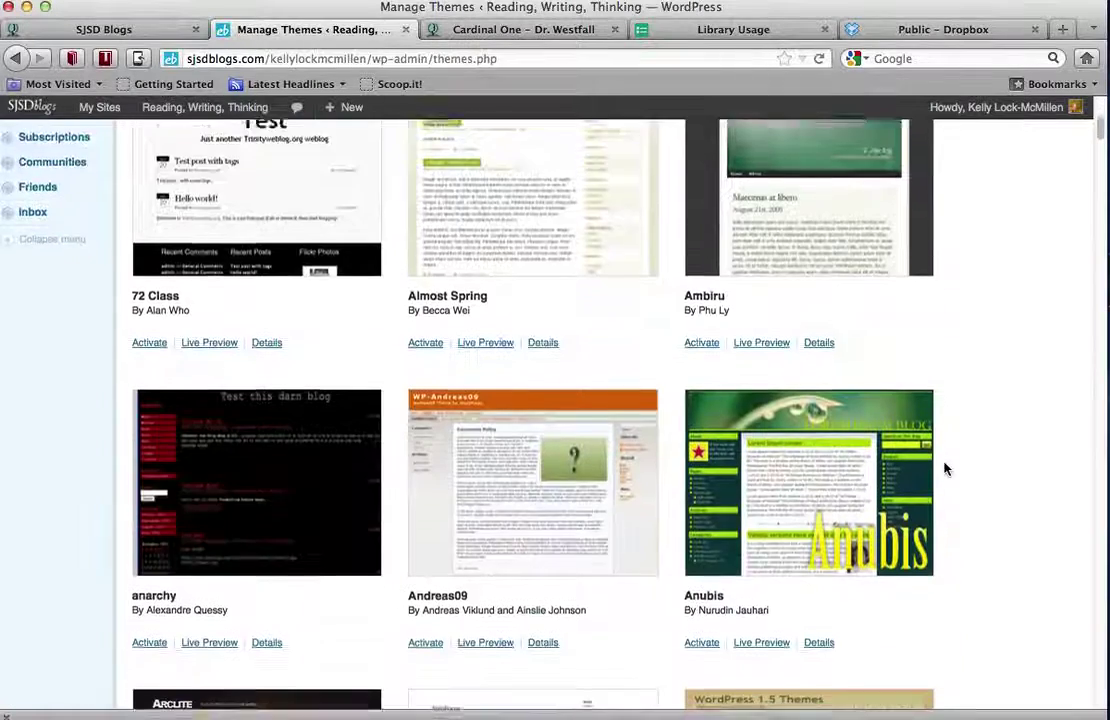
scroll(945, 468, down, 10)
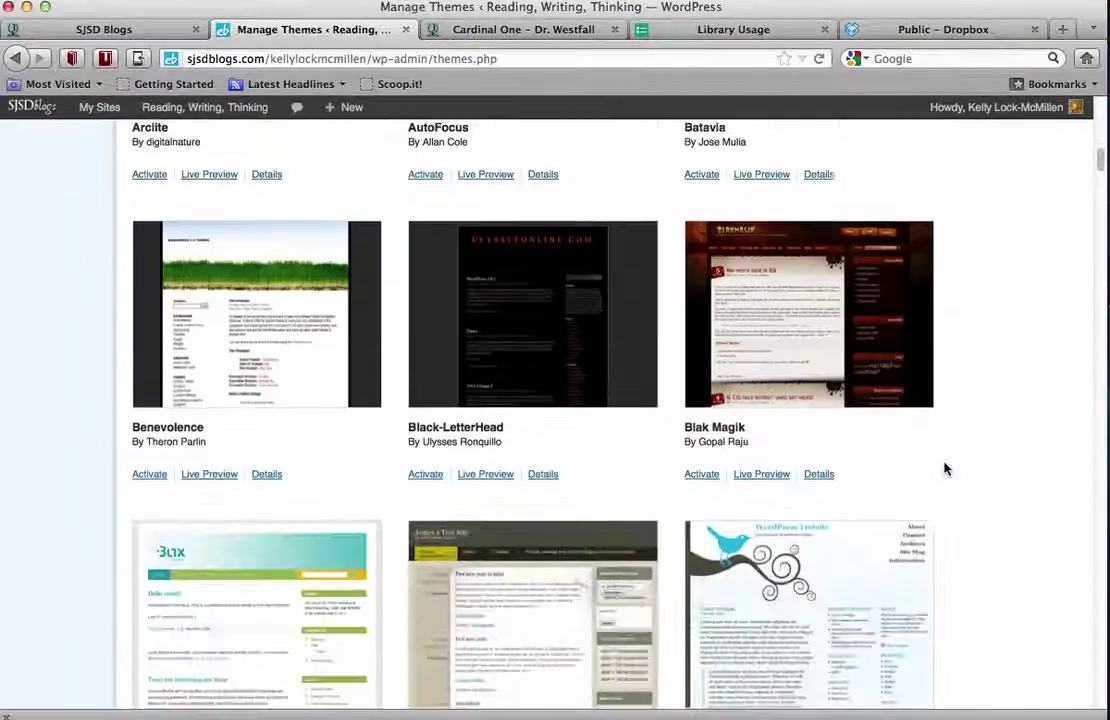
scroll(945, 468, down, 6)
scroll(945, 468, up, 9)
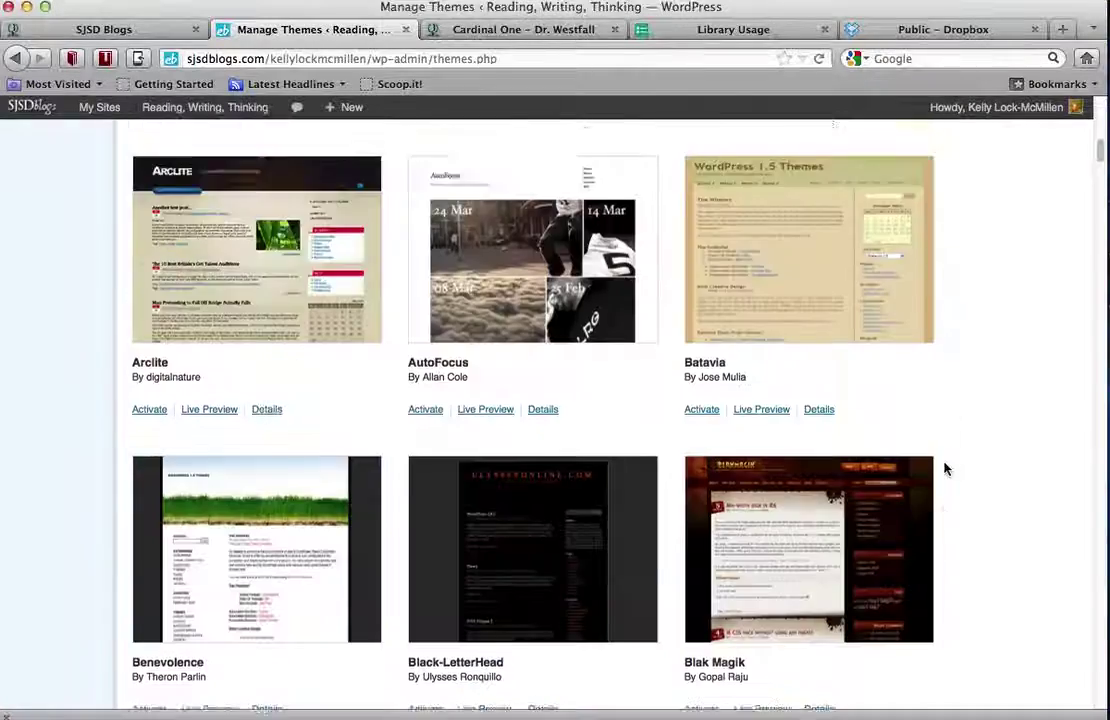
scroll(945, 468, up, 15)
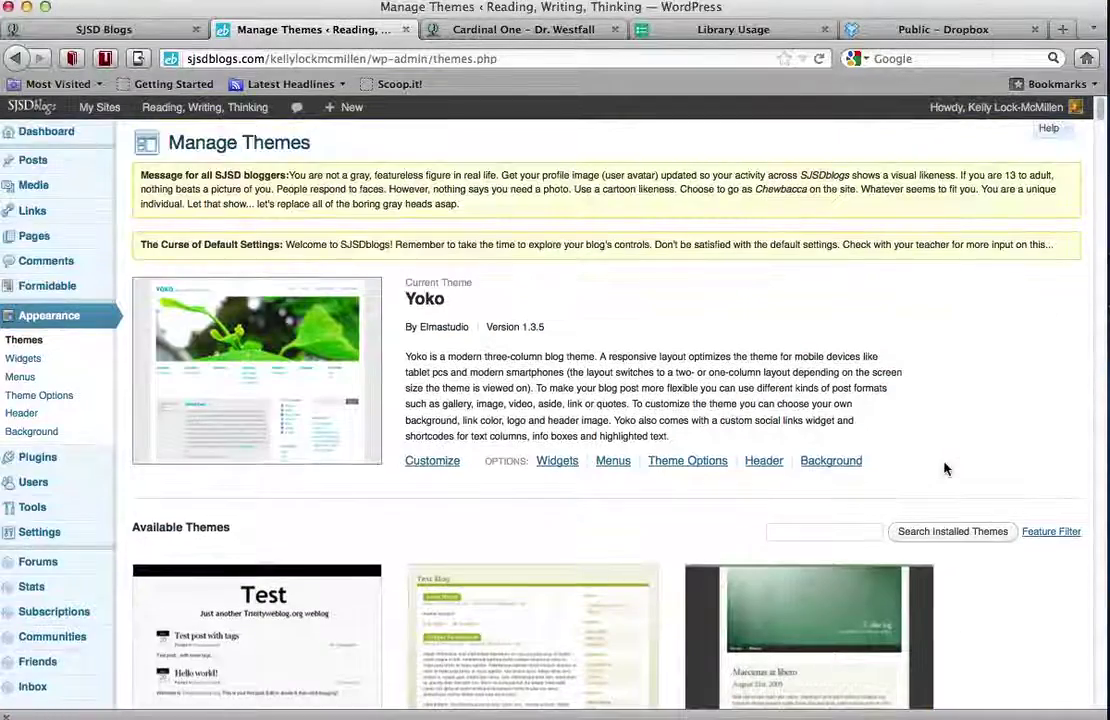
click(422, 468)
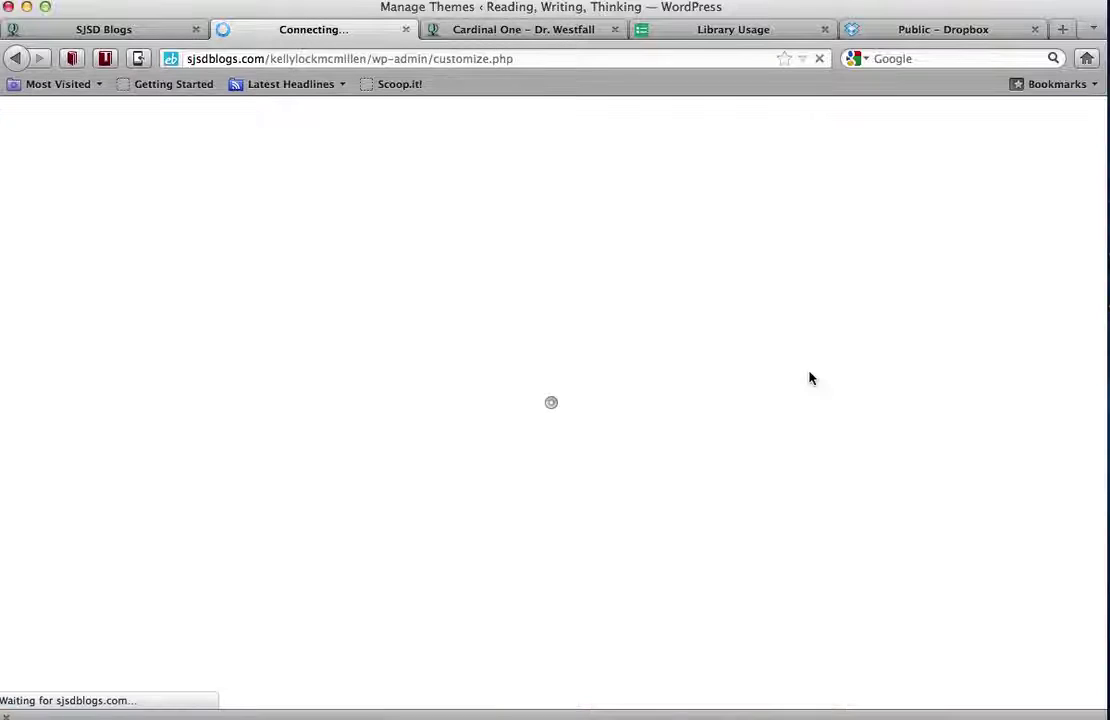